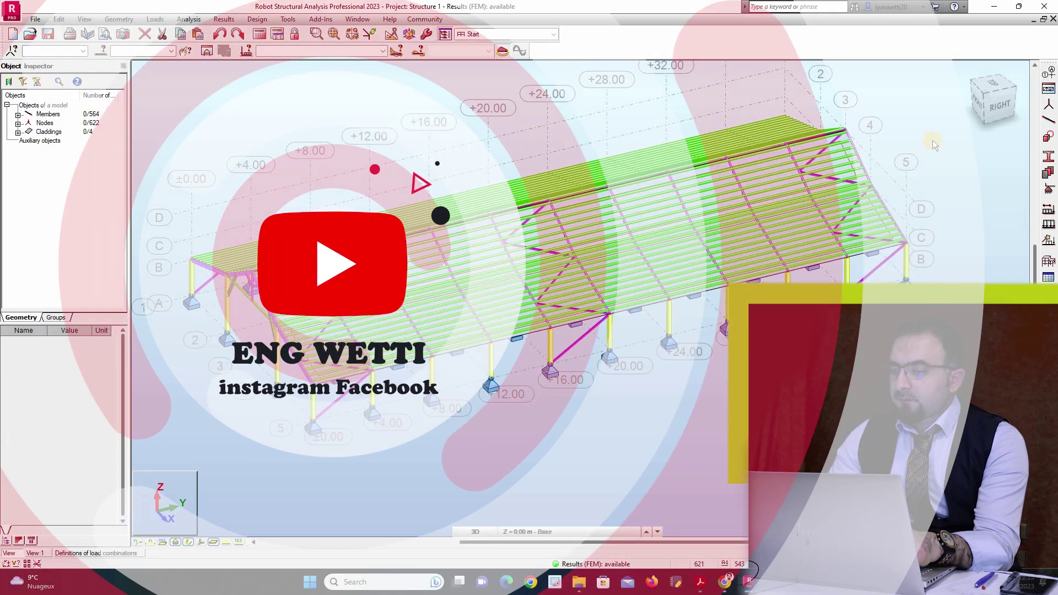
Step: Select the whole structure and remove all Contour-type objects from the selection
{"action": "left_click", "coordinate": [999, 110]}
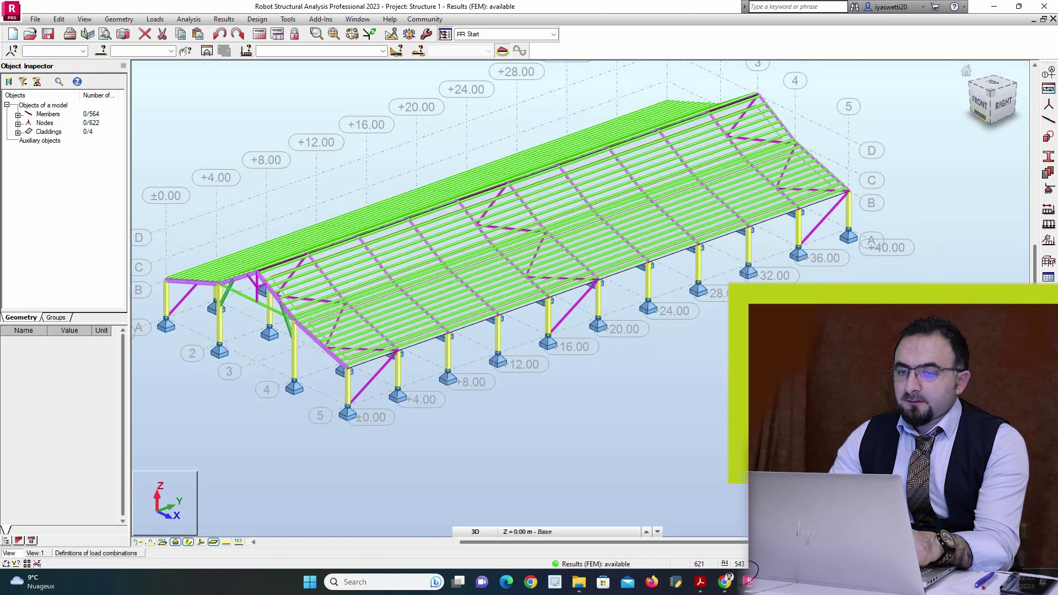
{"action": "left_click_drag", "start_coordinate": [883, 131], "coordinate": [256, 459]}
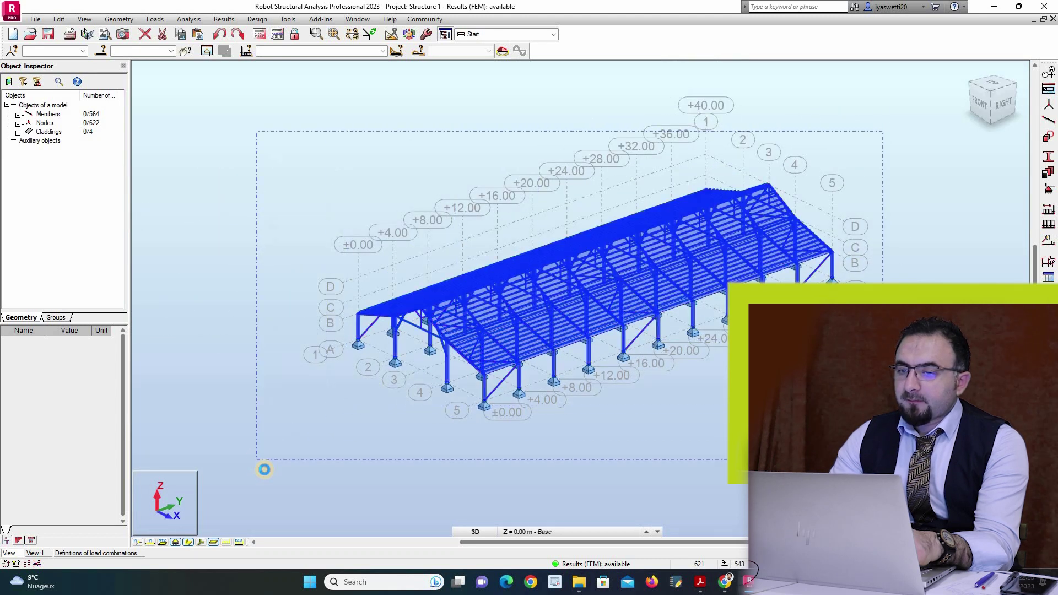
{"action": "left_click", "coordinate": [102, 52]}
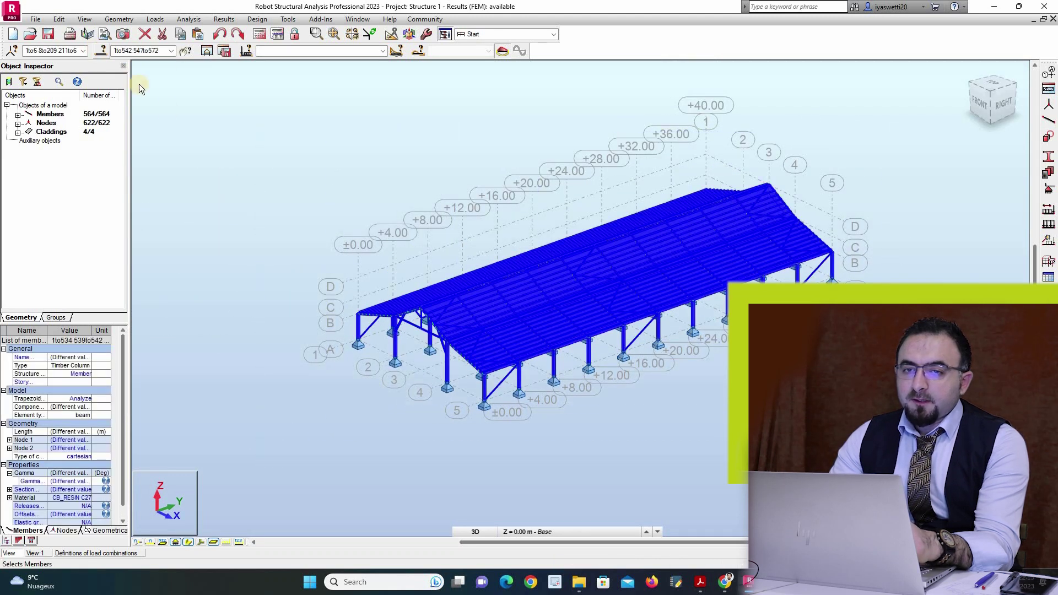
{"action": "left_click", "coordinate": [918, 115]}
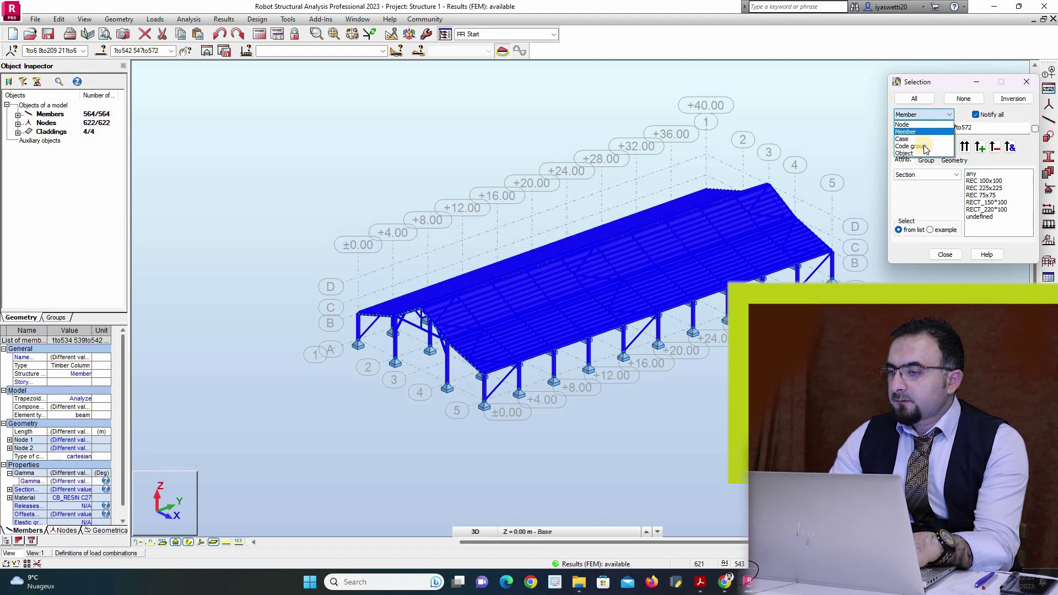
{"action": "left_click", "coordinate": [924, 153]}
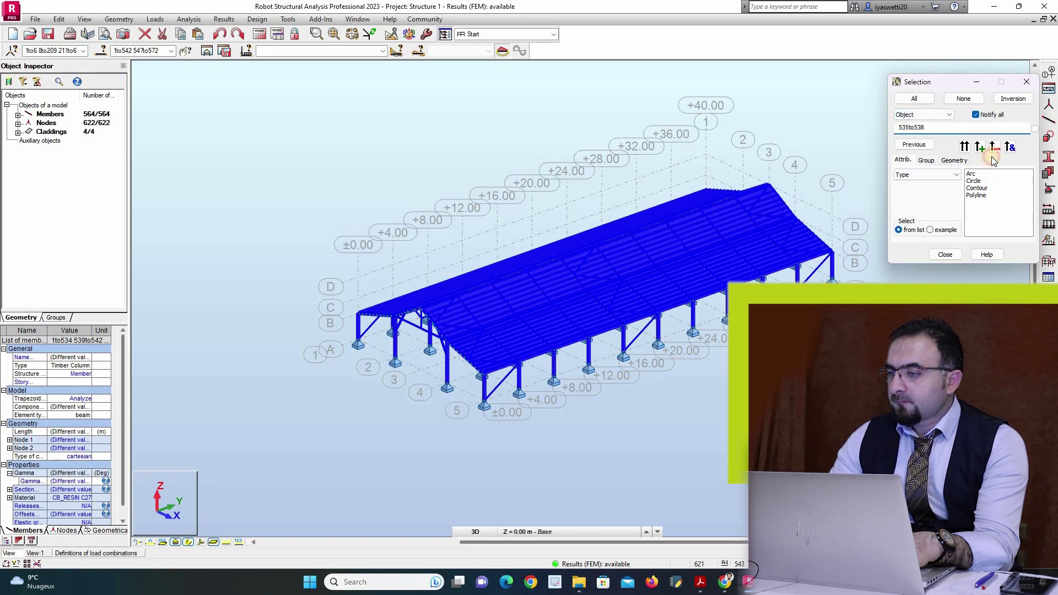
{"action": "left_click", "coordinate": [976, 188]}
{"action": "left_click", "coordinate": [993, 146]}
{"action": "left_click", "coordinate": [946, 255]}
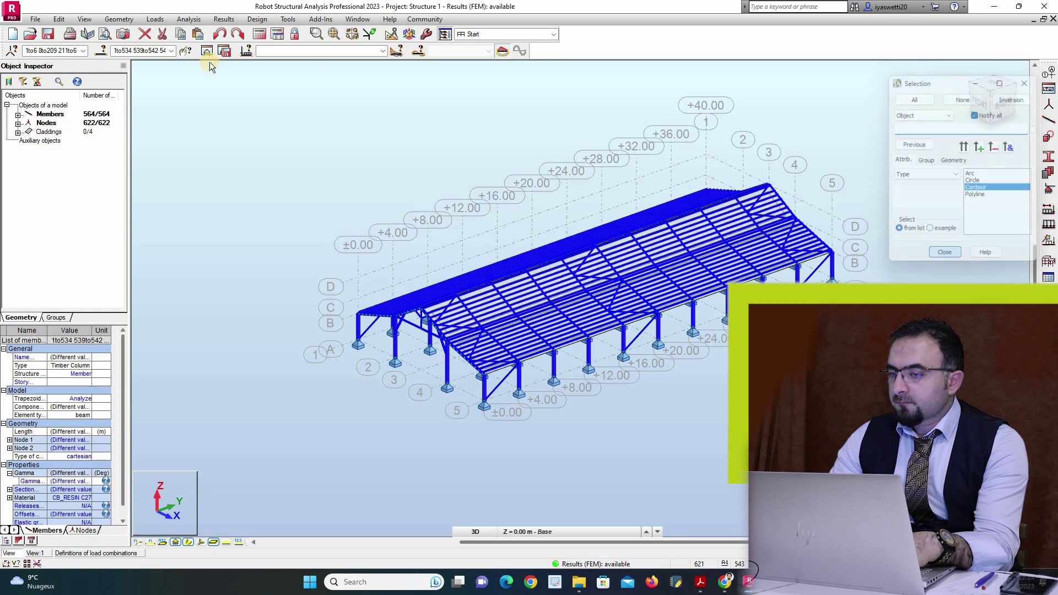
Step: Isolate the selected members and nodes in a new view window and clear the selection
{"action": "left_click", "coordinate": [207, 51]}
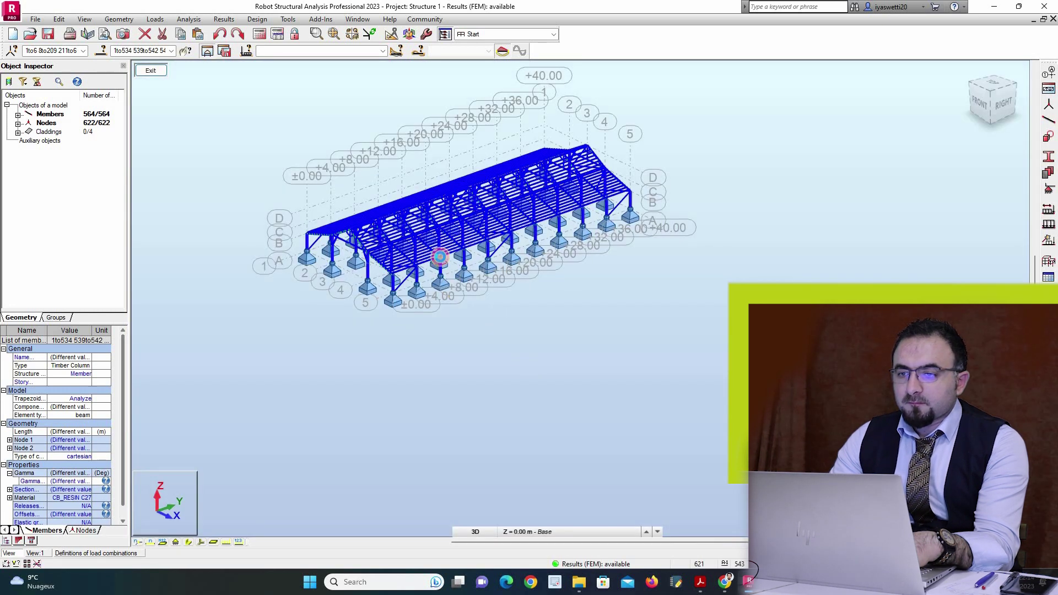
{"action": "left_click", "coordinate": [440, 257]}
{"action": "scroll", "coordinate": [409, 206], "scroll_direction": "up", "scroll_amount": 1}
{"action": "scroll", "coordinate": [349, 136], "scroll_direction": "up", "scroll_amount": 2}
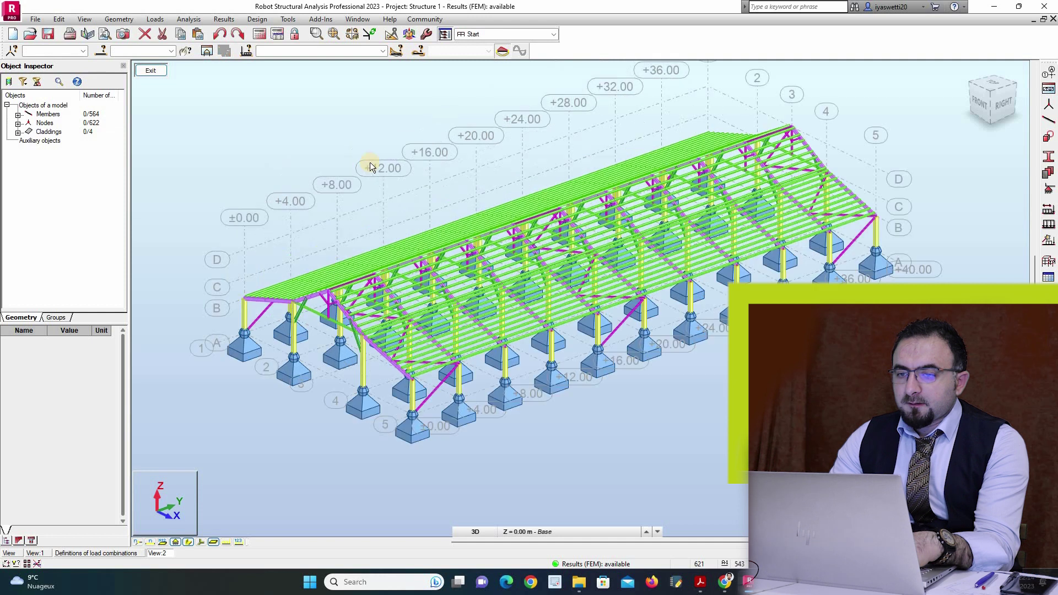
{"action": "scroll", "coordinate": [370, 162], "scroll_direction": "up", "scroll_amount": 2}
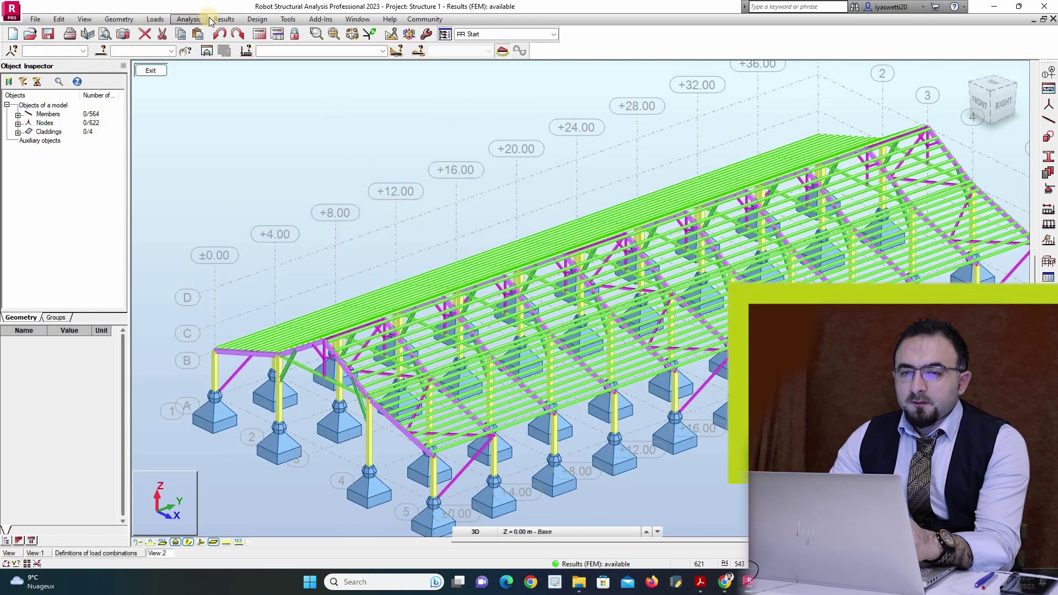
Step: Open the code parameters for timber member design, with the front frame's rafters in view
{"action": "left_click", "coordinate": [257, 19]}
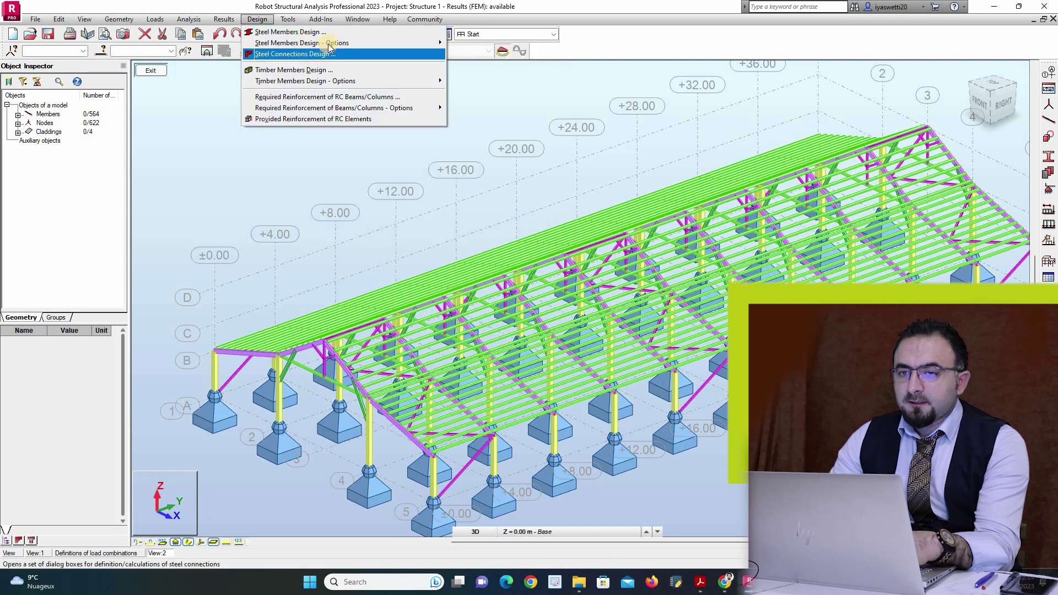
{"action": "mouse_move", "coordinate": [344, 81]}
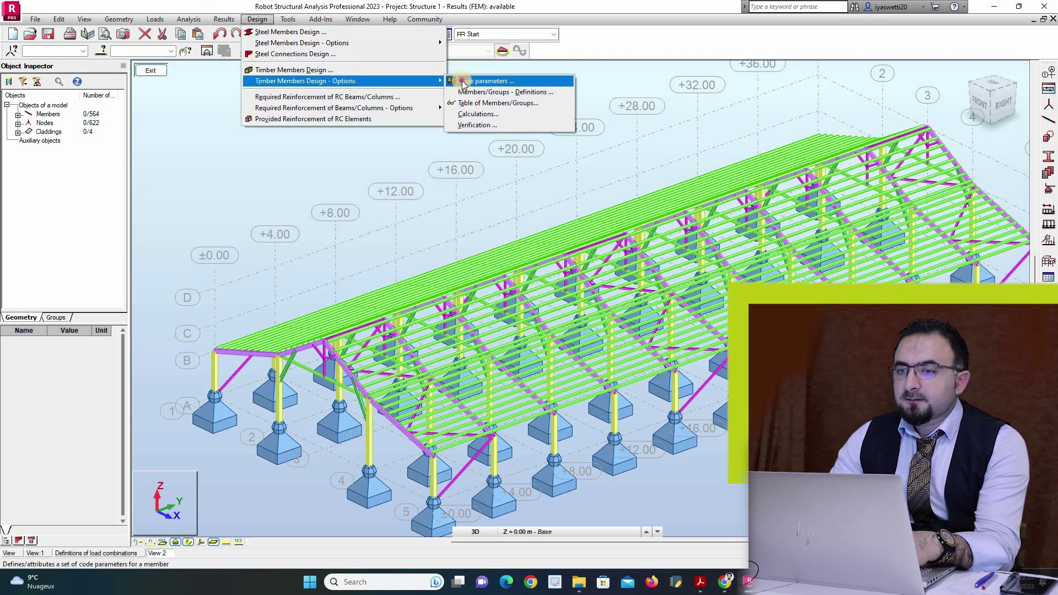
{"action": "left_click", "coordinate": [474, 81]}
{"action": "left_click_drag", "start_coordinate": [633, 98], "coordinate": [460, 157]}
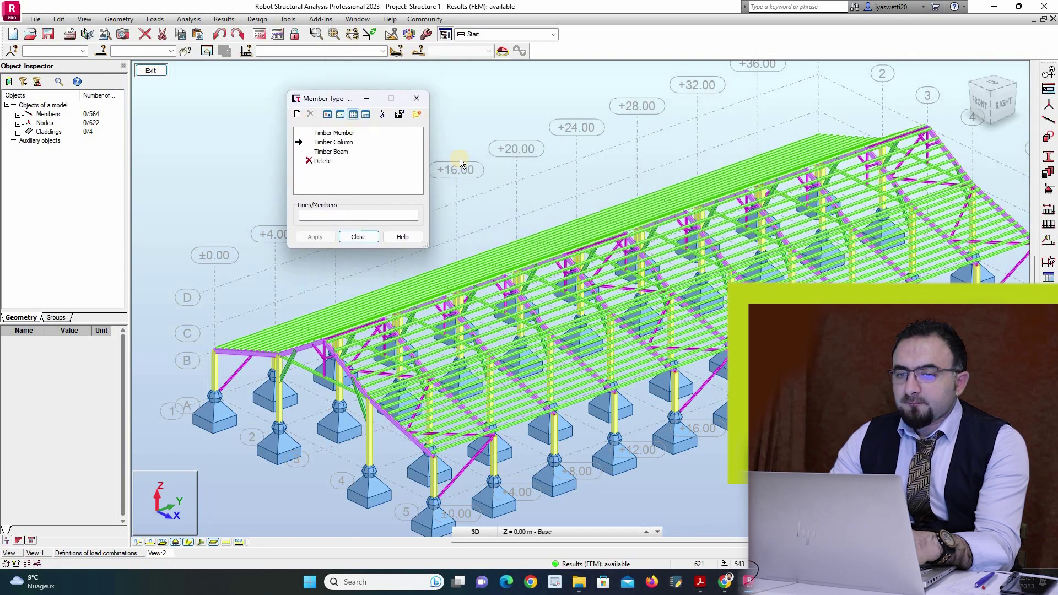
{"action": "left_click", "coordinate": [1017, 106]}
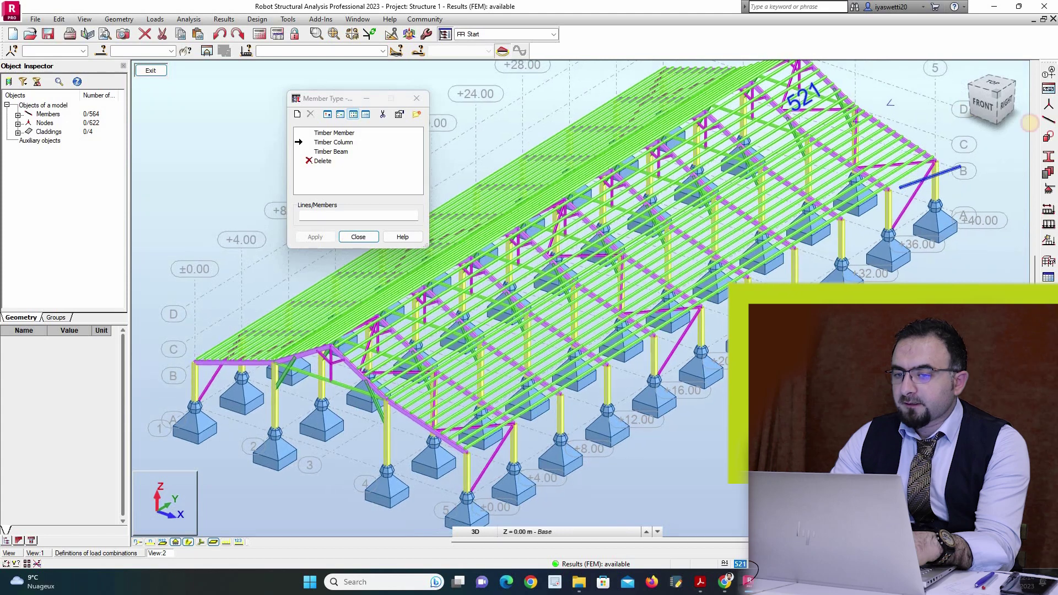
{"action": "scroll", "coordinate": [426, 493], "scroll_direction": "up", "scroll_amount": 2}
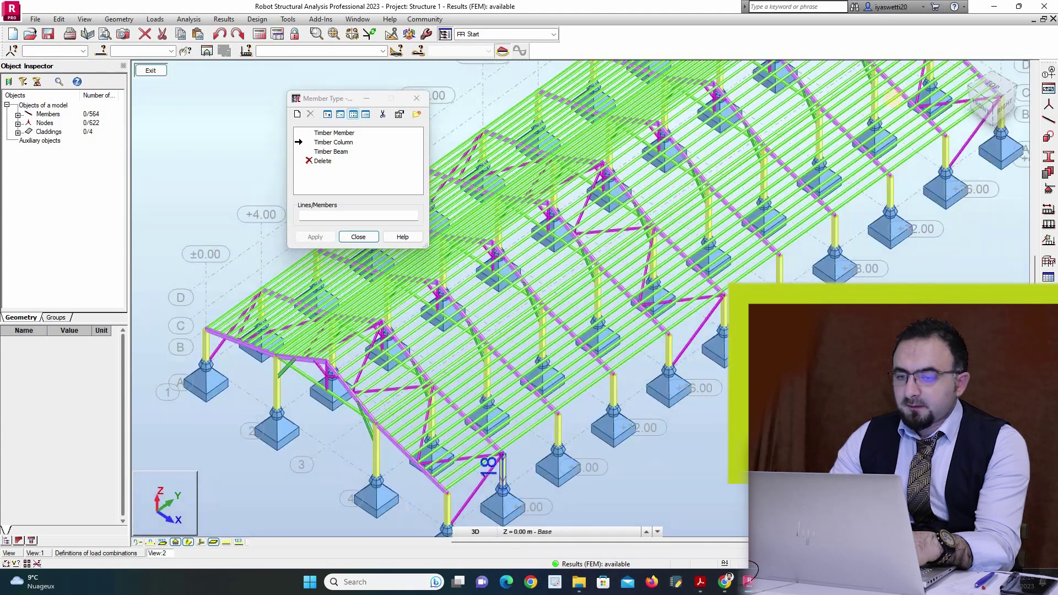
{"action": "left_click", "coordinate": [985, 91]}
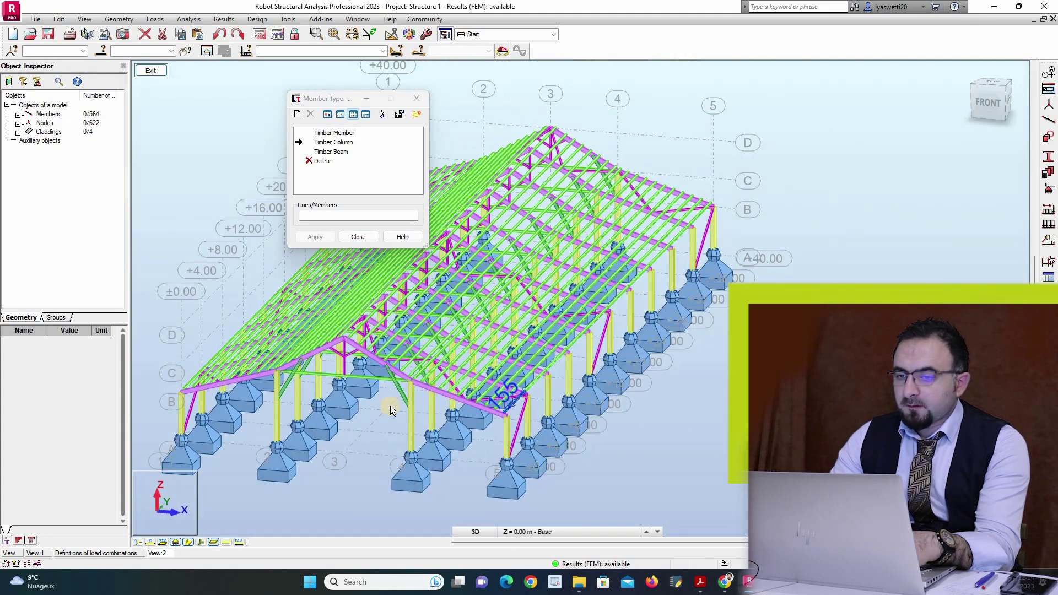
{"action": "scroll", "coordinate": [393, 407], "scroll_direction": "up", "scroll_amount": 2}
{"action": "scroll", "coordinate": [428, 415], "scroll_direction": "up", "scroll_amount": 1}
{"action": "middle_click_drag", "start_coordinate": [567, 384], "coordinate": [723, 368]}
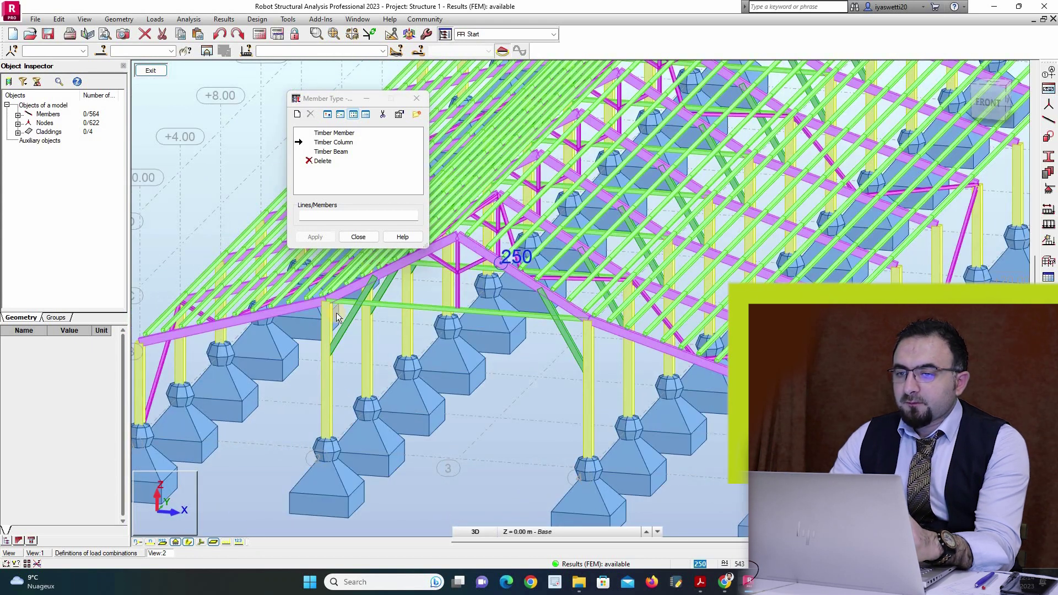
Step: Base a member type on Timber Beam, name it Timber Beam extension and set its Y-axis buckling diagram to 1.0
{"action": "double_click", "coordinate": [340, 156]}
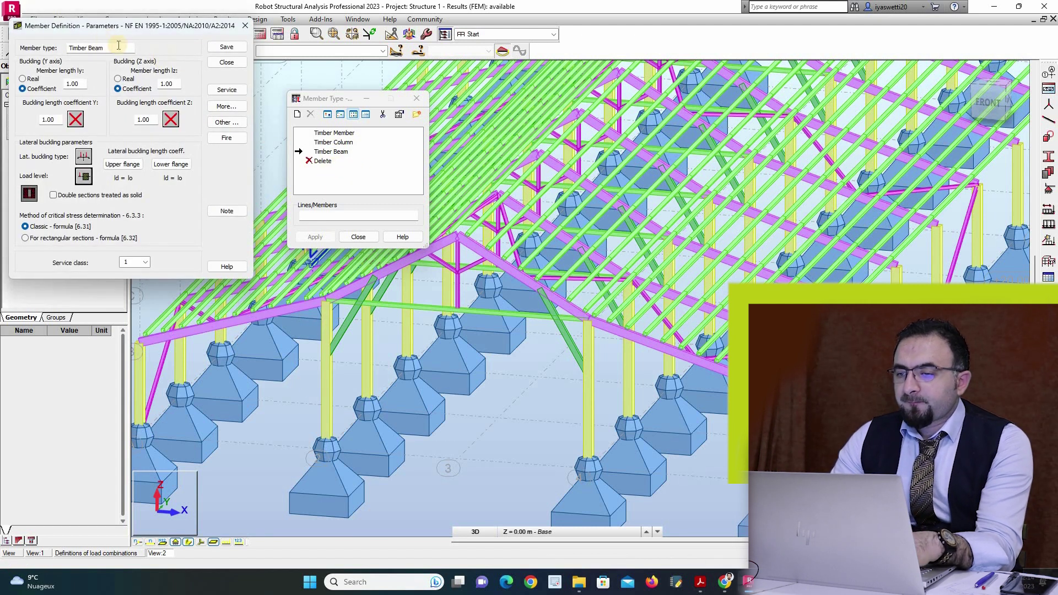
{"action": "left_click_drag", "start_coordinate": [109, 30], "coordinate": [354, 236]}
{"action": "left_click", "coordinate": [355, 236]}
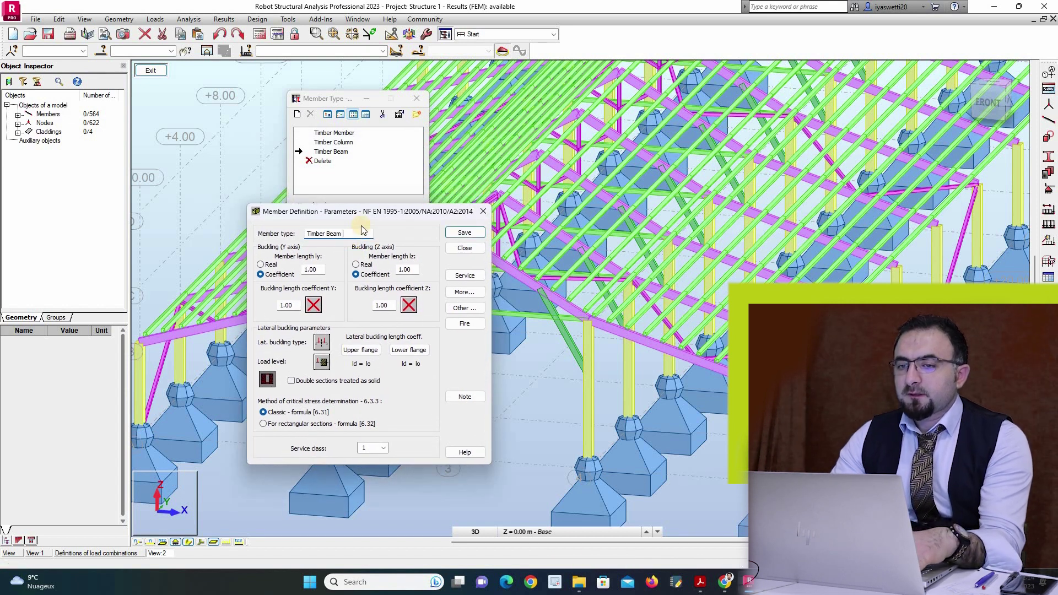
{"action": "type", "text": "extens"}
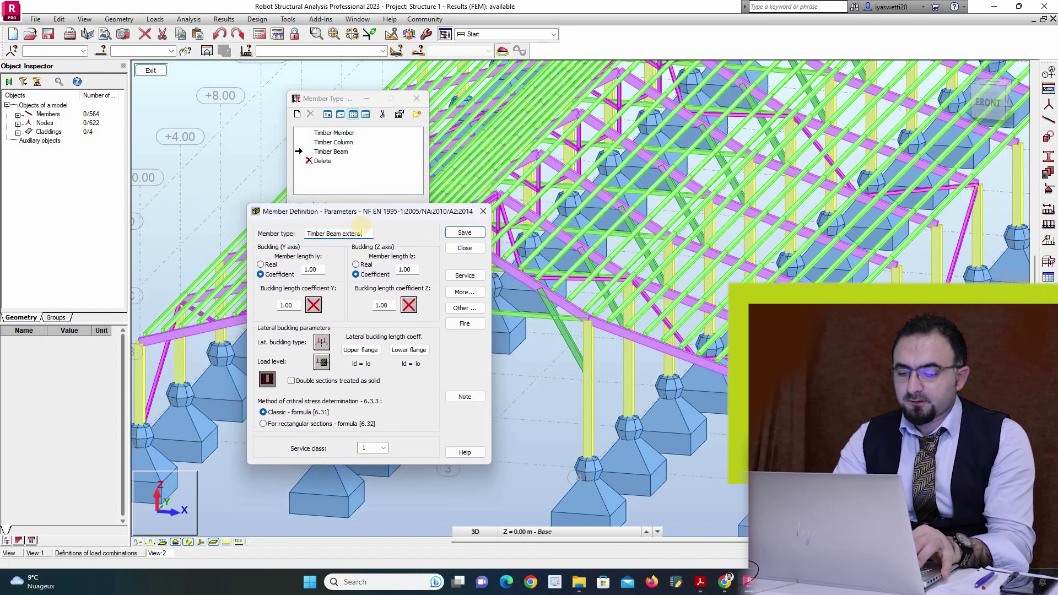
{"action": "type", "text": "ion"}
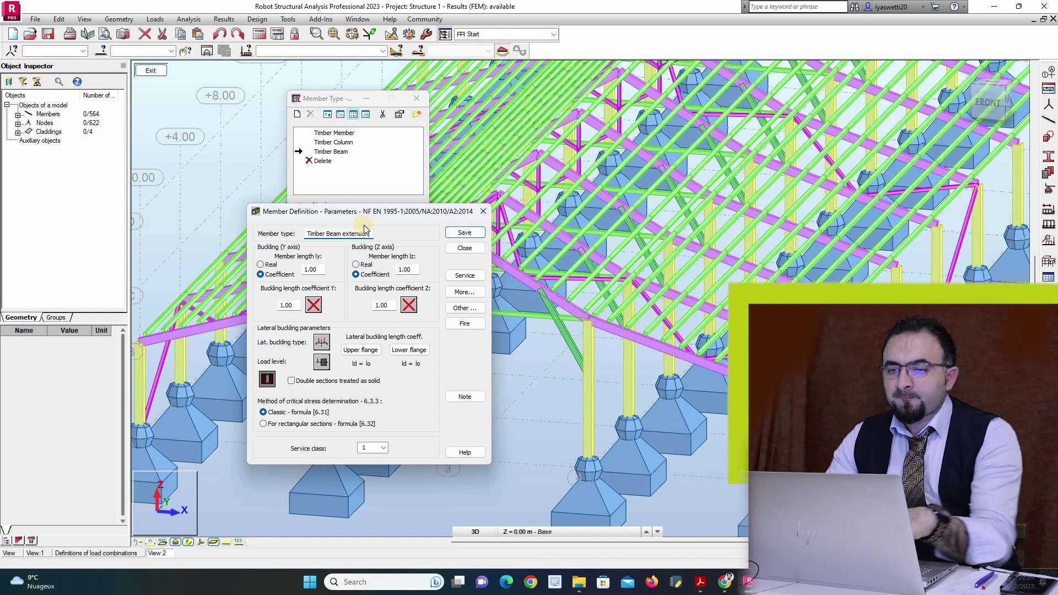
{"action": "type", "text": "n"}
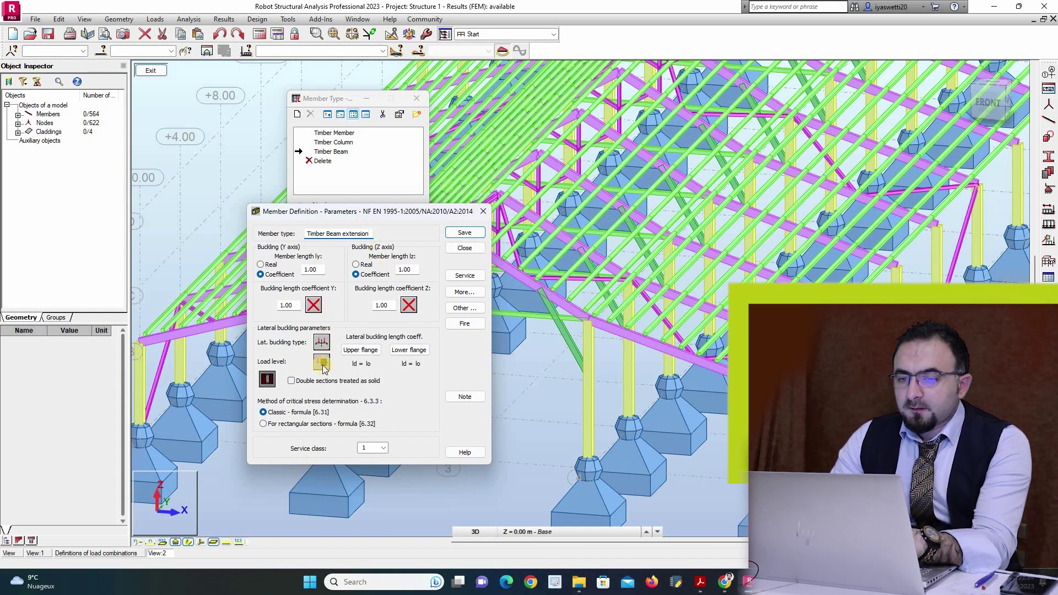
{"action": "left_click", "coordinate": [314, 306]}
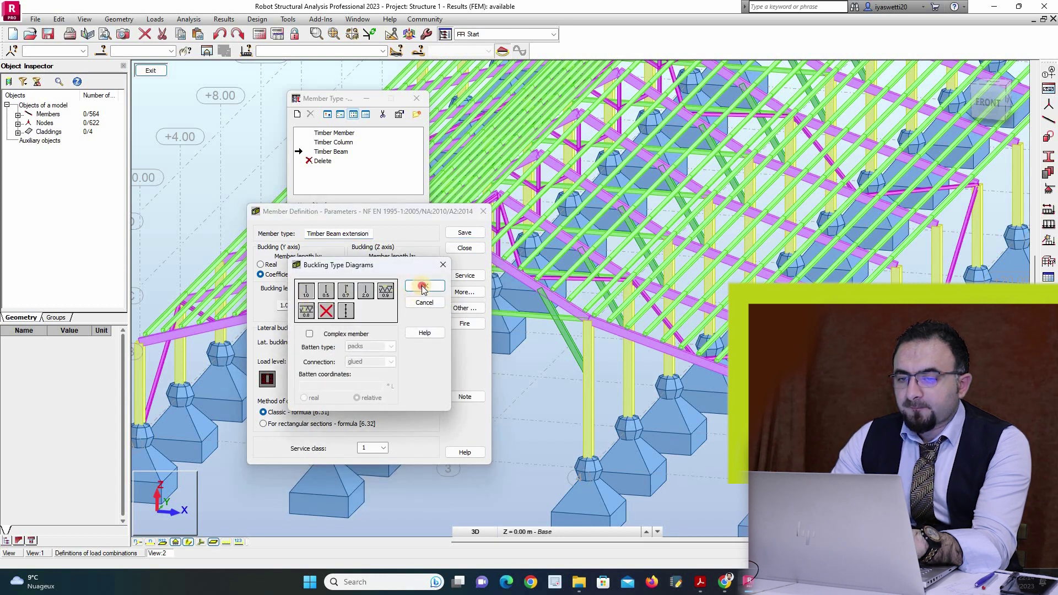
{"action": "left_click", "coordinate": [413, 304]}
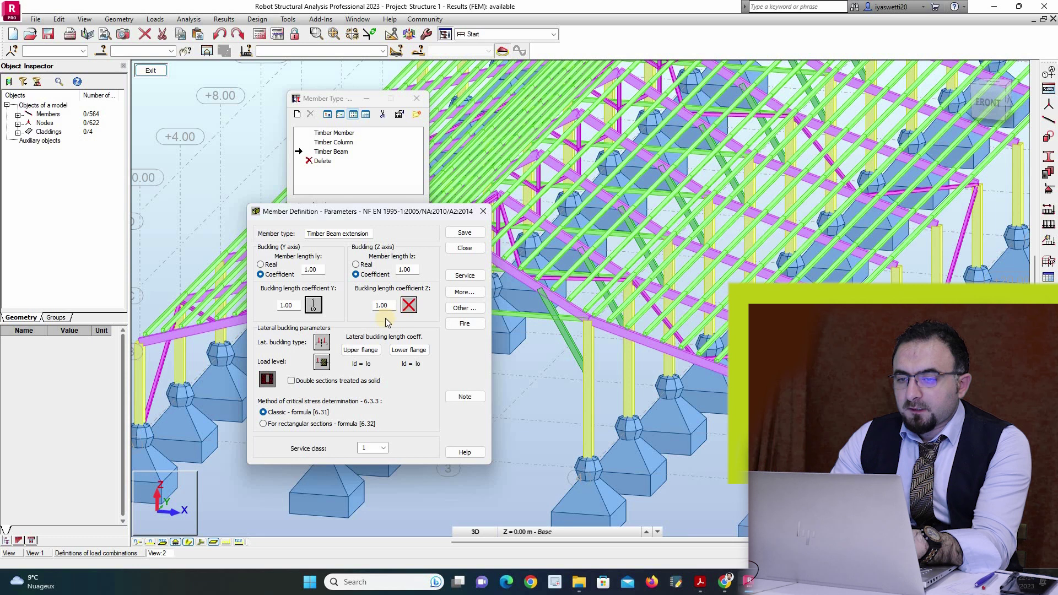
{"action": "left_click", "coordinate": [409, 305]}
{"action": "left_click", "coordinate": [346, 315]}
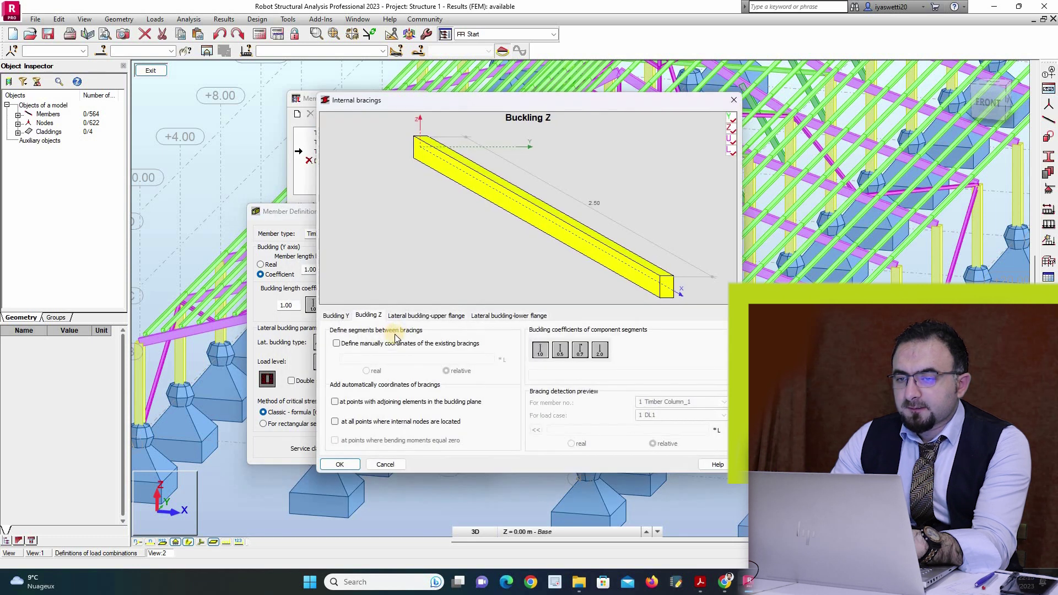
{"action": "left_click", "coordinate": [389, 346]}
{"action": "left_click", "coordinate": [393, 357]}
{"action": "type", "text": "0 0.5"}
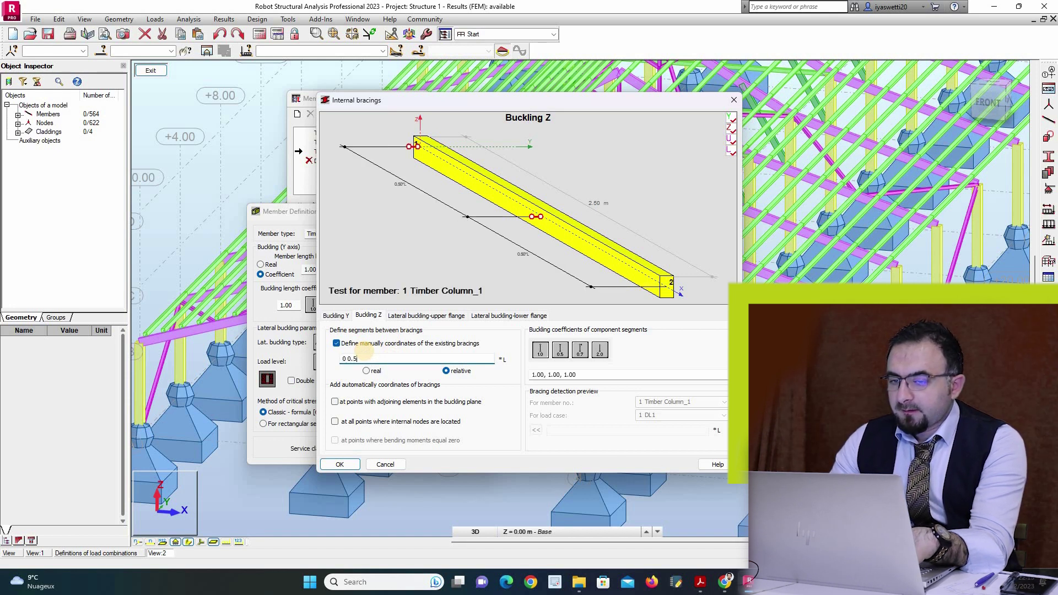
{"action": "left_click", "coordinate": [386, 464]}
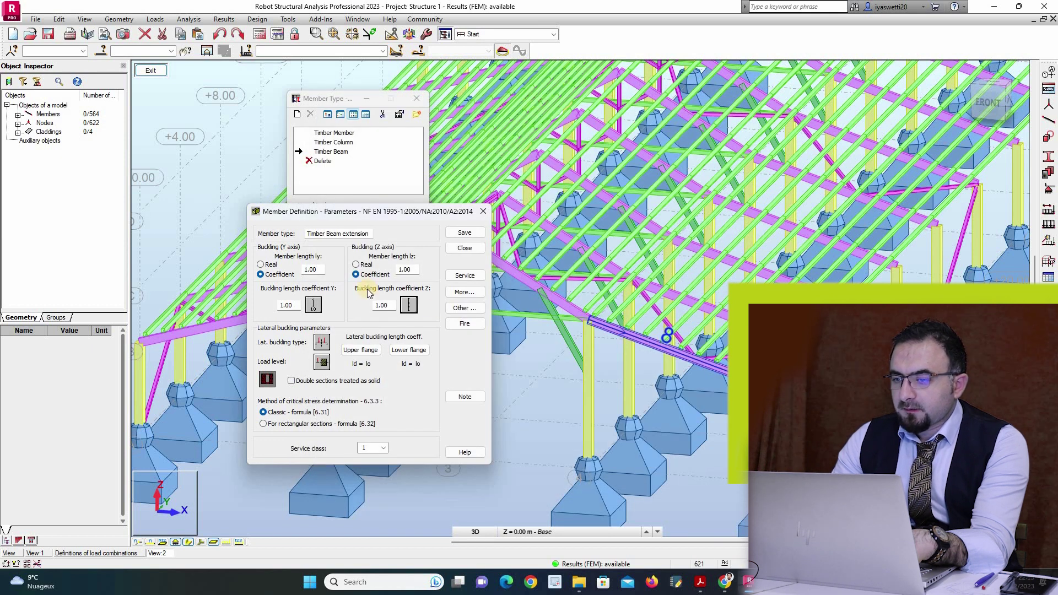
Step: Enable manual Z-axis internal bracing coordinates as real distances and preview them on member 8, Timber Column_8
{"action": "left_click", "coordinate": [409, 305]}
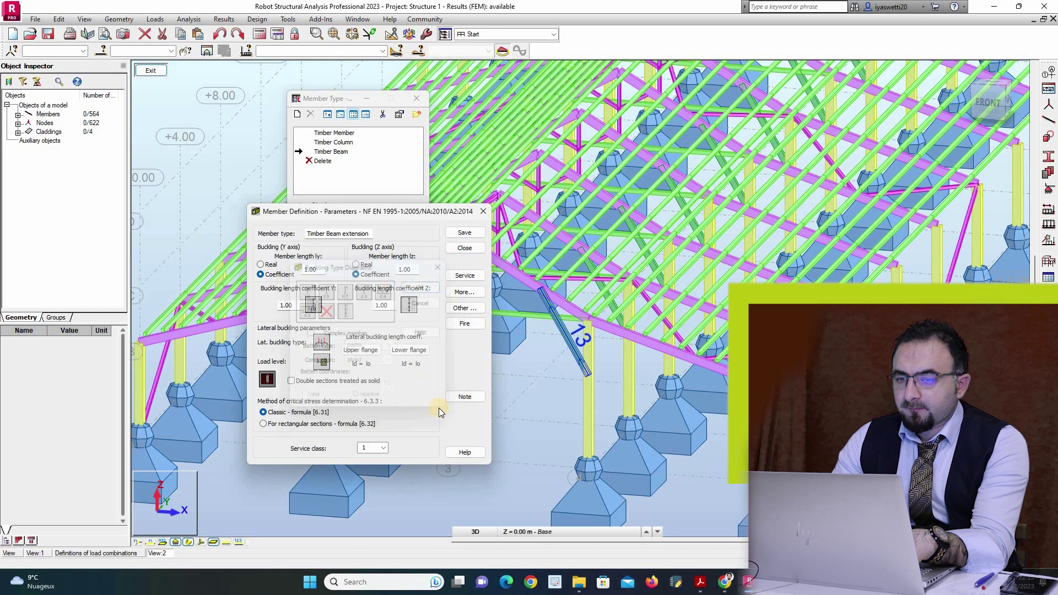
{"action": "left_click", "coordinate": [336, 343]}
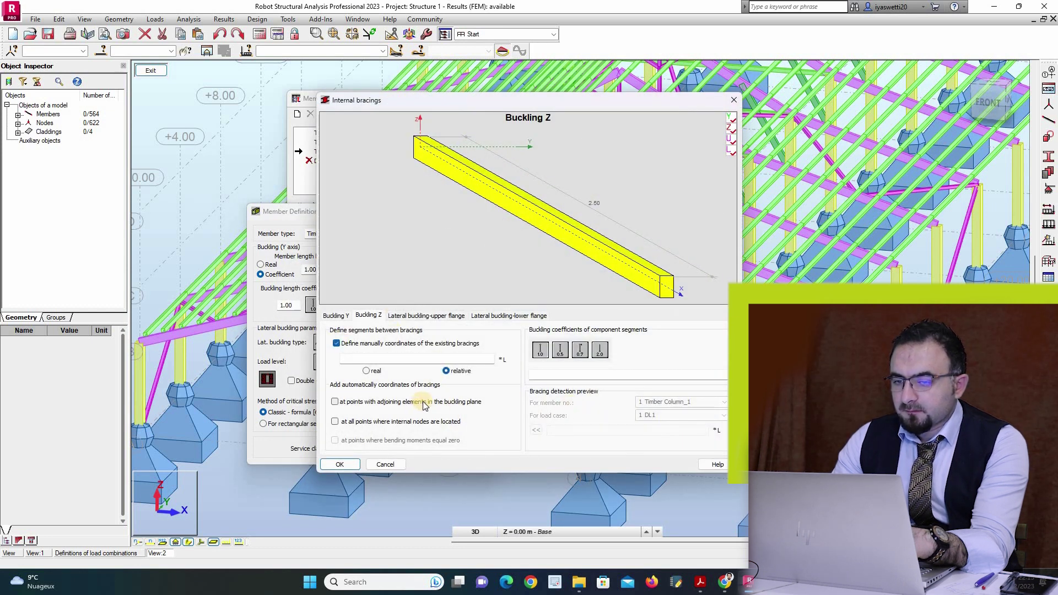
{"action": "left_click", "coordinate": [366, 371]}
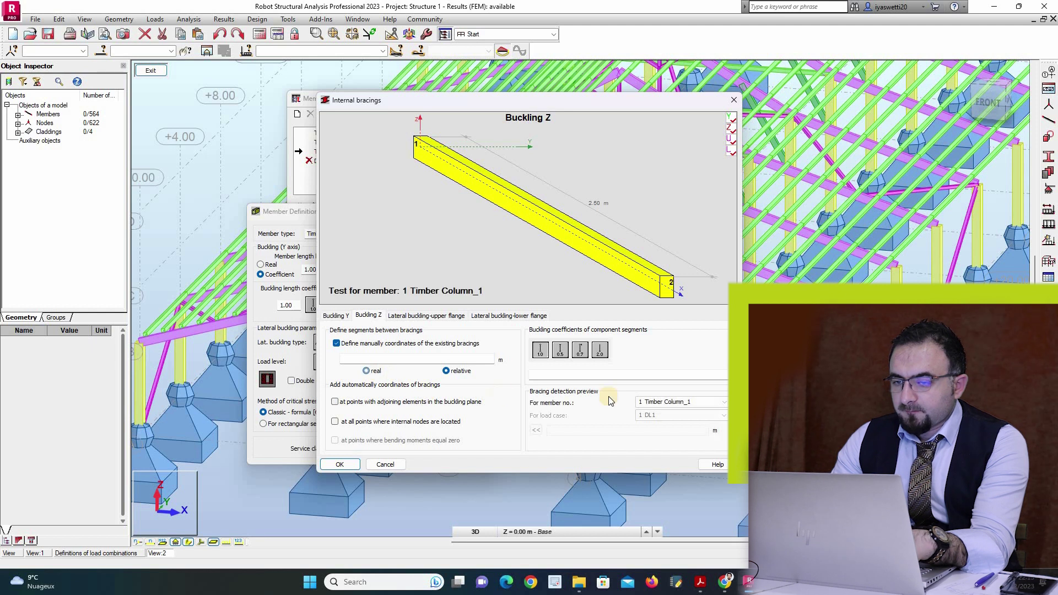
{"action": "left_click", "coordinate": [668, 403]}
{"action": "left_click", "coordinate": [725, 403]}
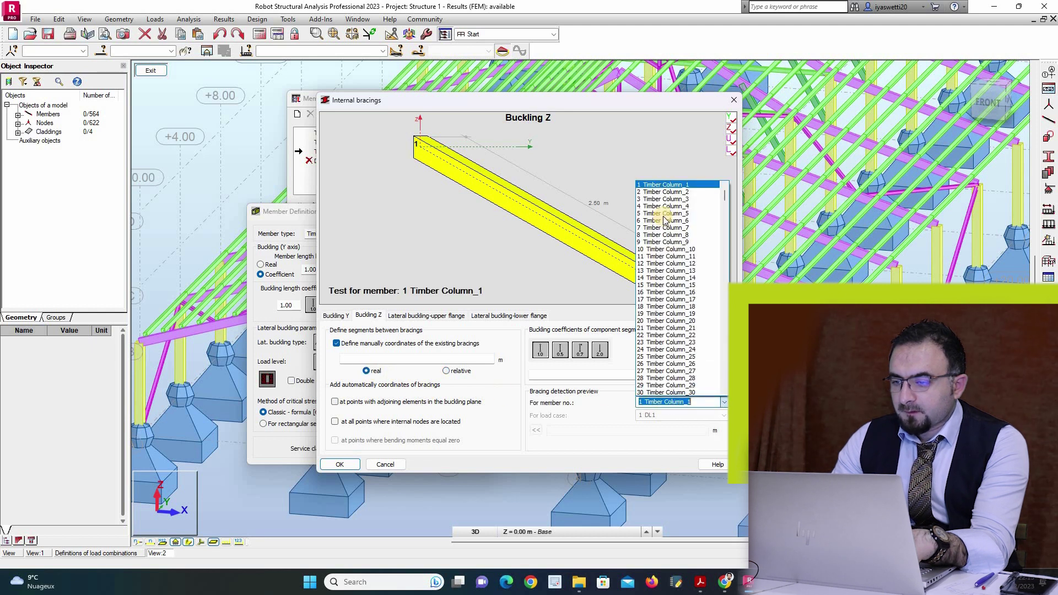
{"action": "left_click", "coordinate": [668, 235]}
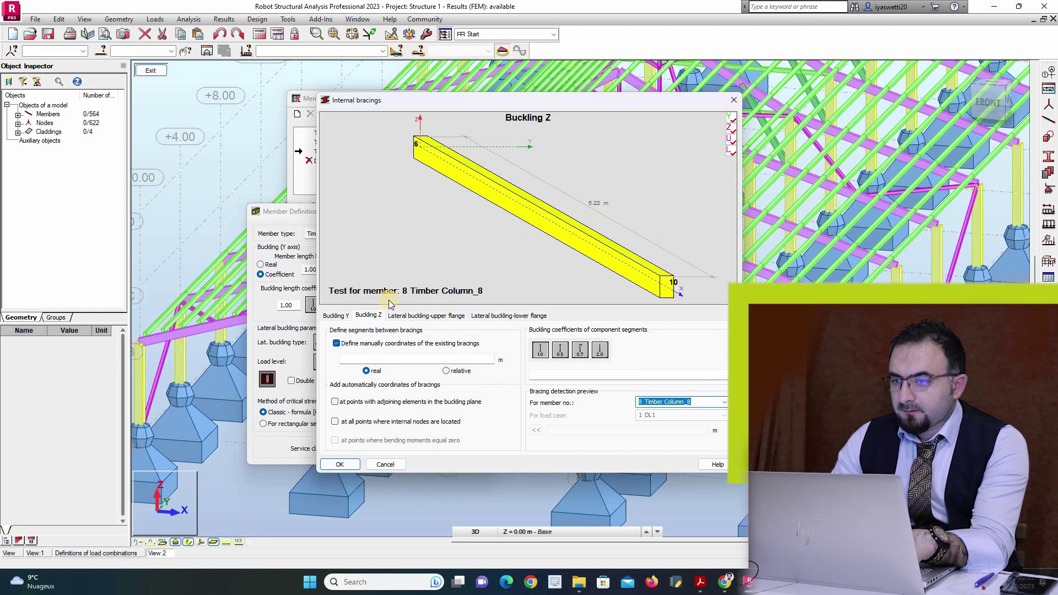
Step: Enter Z-axis bracing coordinates 0 0.5 1 1.5 2 2.5 3 3.5 4 4.5 5 in metres and copy the list
{"action": "left_click", "coordinate": [368, 360]}
{"action": "type", "text": "0"}
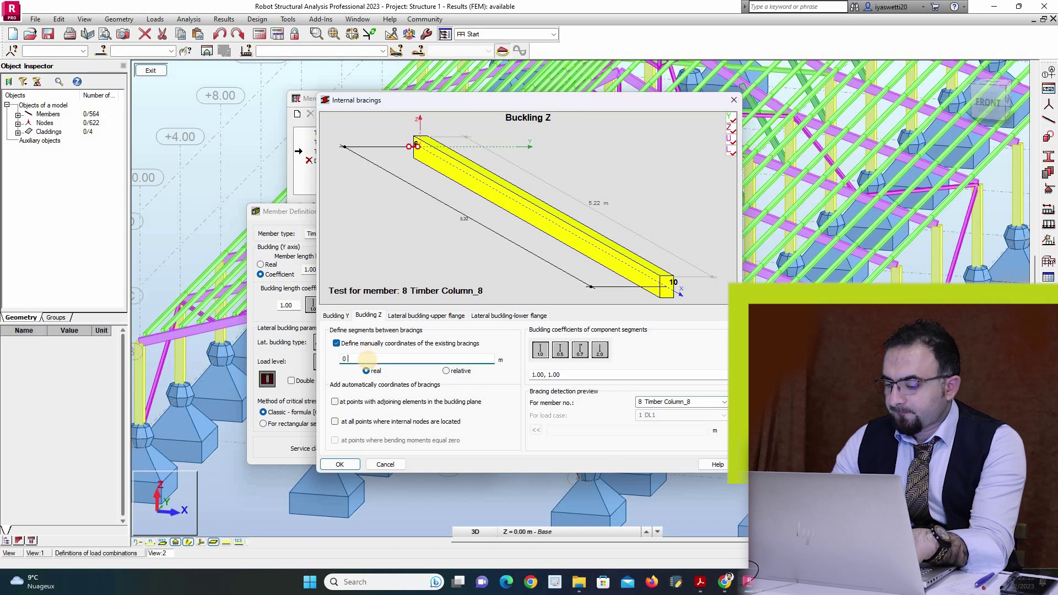
{"action": "type", "text": " 0.5 1 1.5 2 2."}
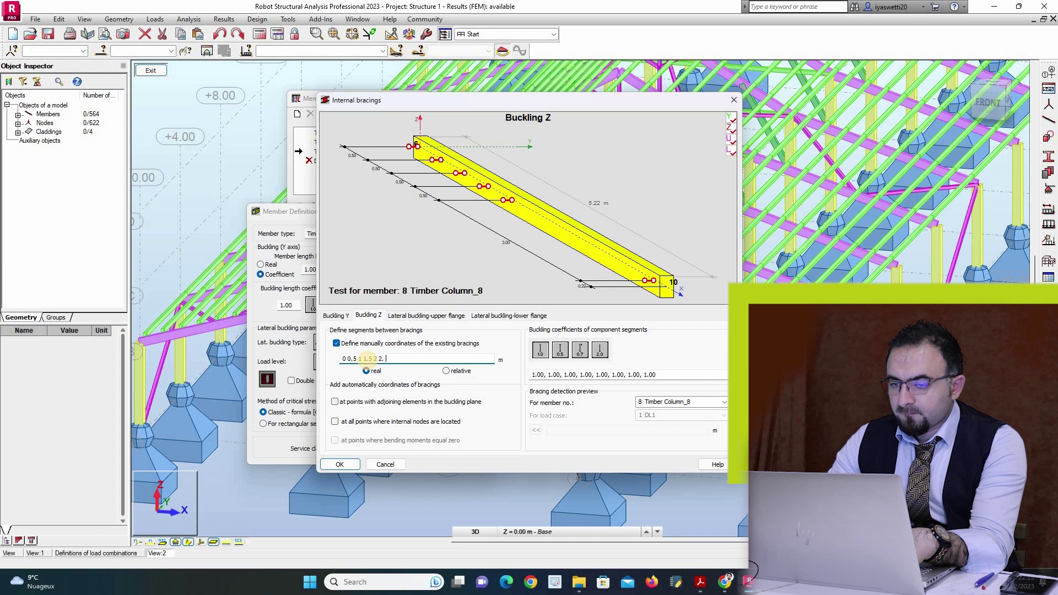
{"action": "type", "text": " 55 3 3.5 4 4.5 5"}
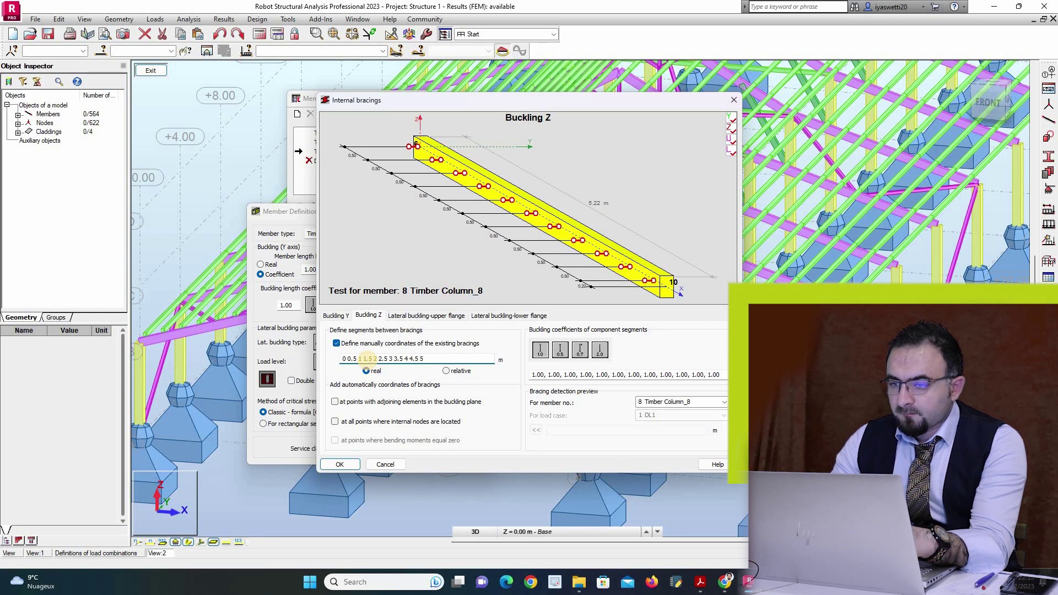
{"action": "left_click_drag", "start_coordinate": [435, 359], "coordinate": [331, 363]}
{"action": "key", "text": "ctrl+c"}
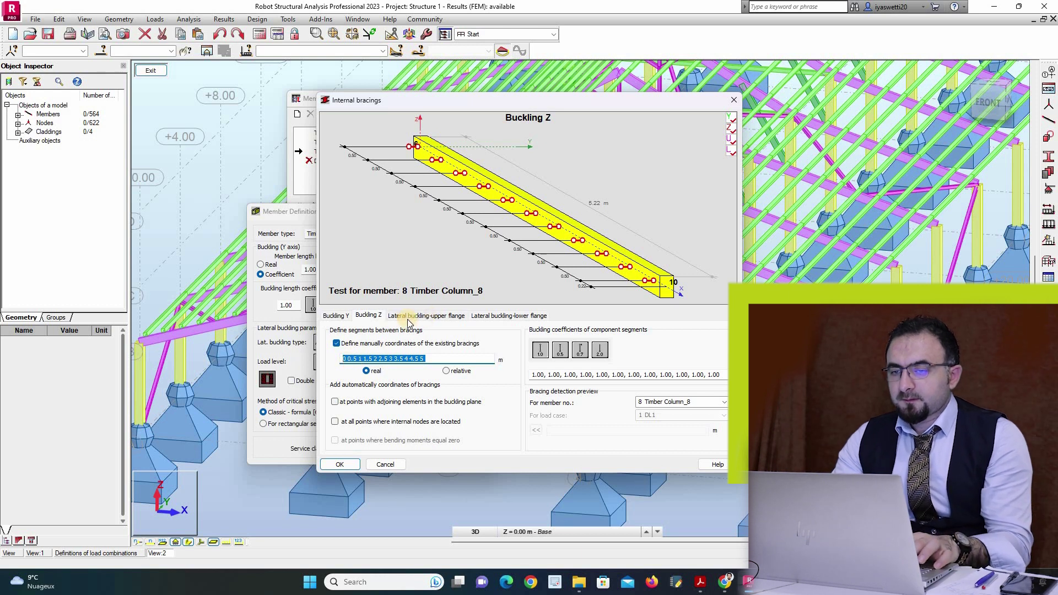
Step: Enable manual bracing coordinates for upper-flange lateral buckling, paste the copied list as real distances and save Timber Beam extension
{"action": "left_click", "coordinate": [426, 316]}
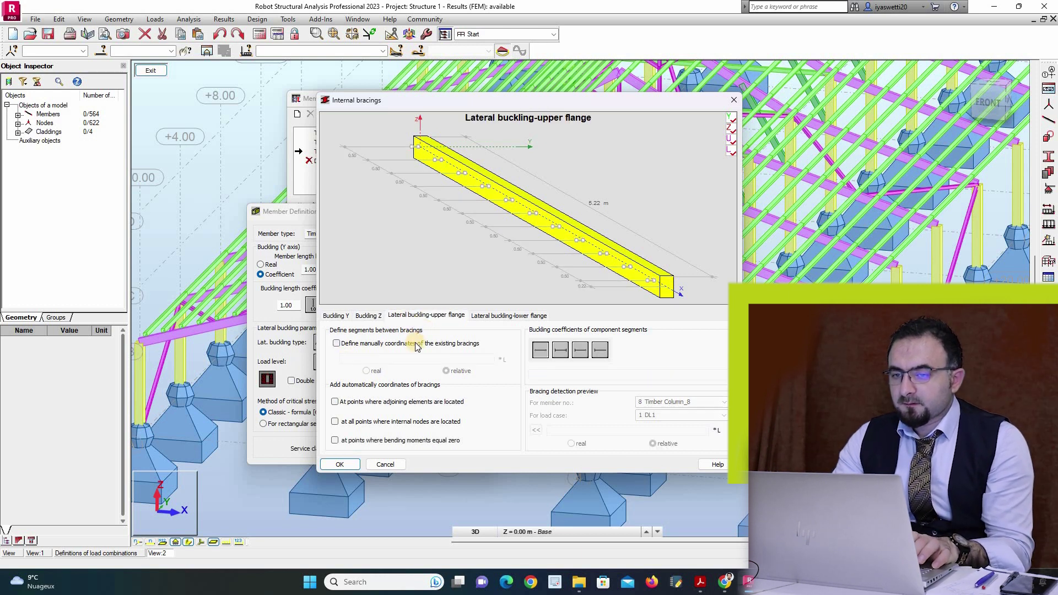
{"action": "left_click", "coordinate": [382, 366]}
{"action": "key", "text": "ctrl+v"}
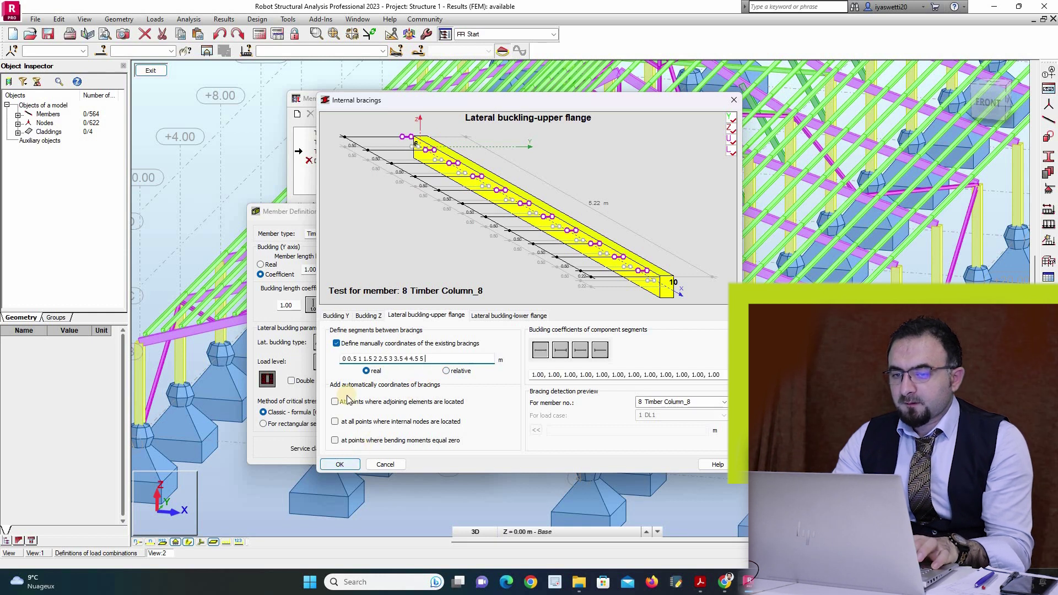
{"action": "left_click", "coordinate": [339, 465]}
{"action": "left_click", "coordinate": [462, 234]}
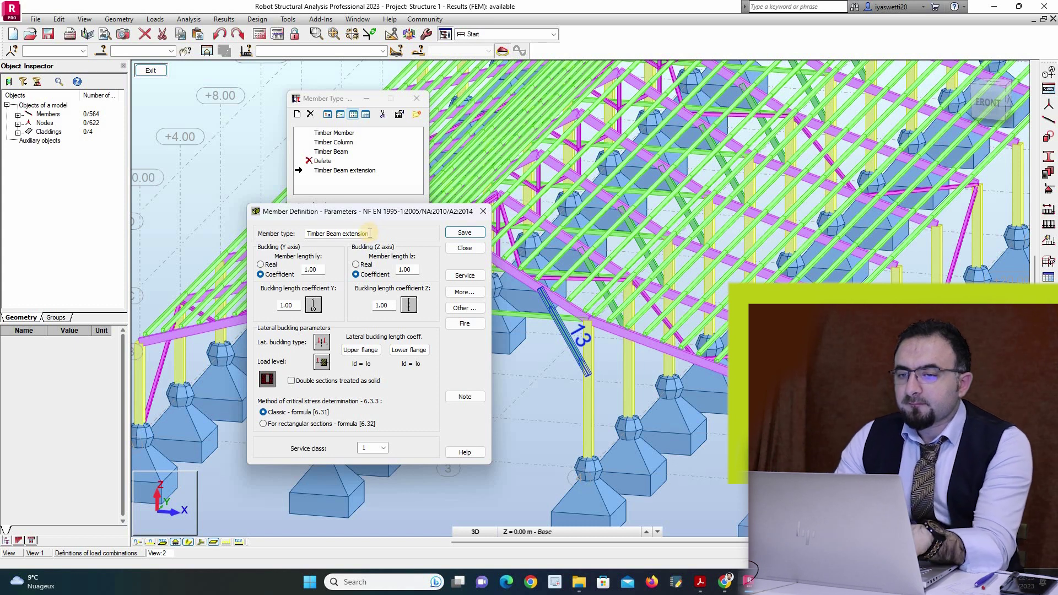
Step: Rename the member type as Timber Beam principale for the next definition
{"action": "left_click_drag", "start_coordinate": [355, 232], "coordinate": [345, 232]}
{"action": "key", "text": "BackSpace"}
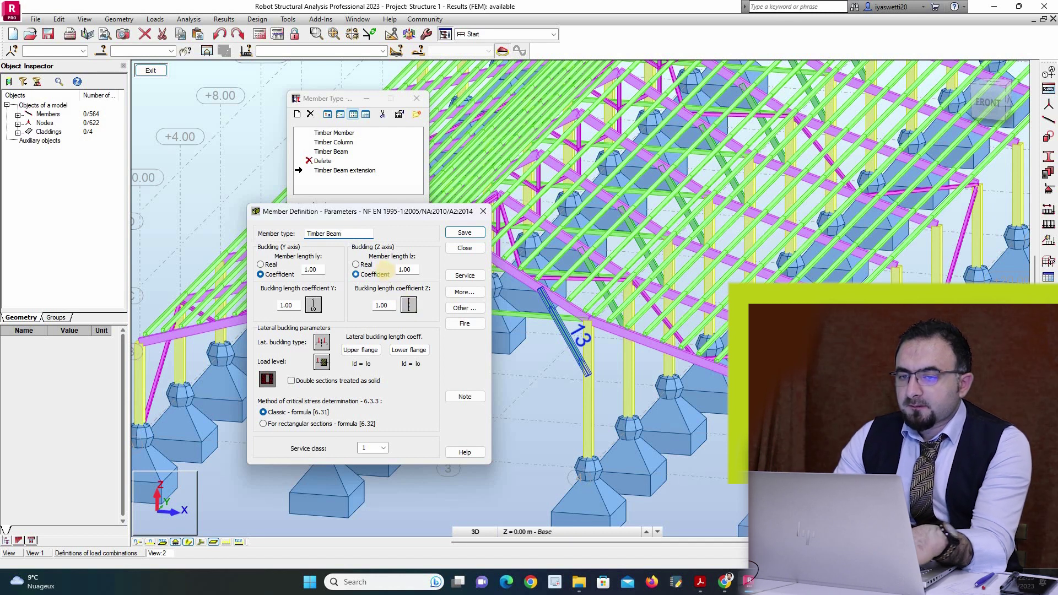
{"action": "type", "text": "principale"}
{"action": "left_click", "coordinate": [409, 305]}
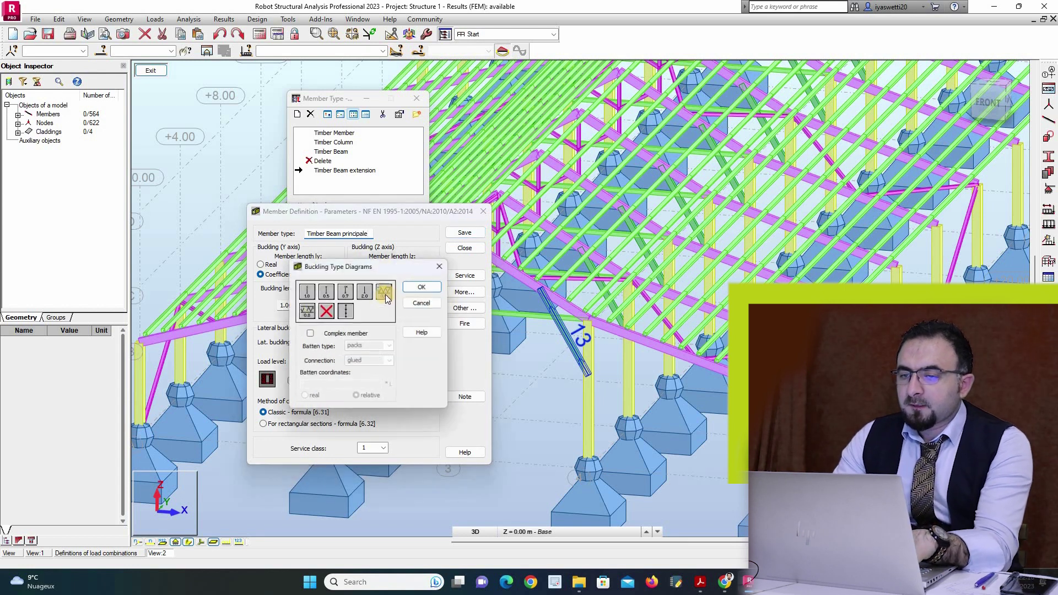
{"action": "left_click", "coordinate": [432, 302]}
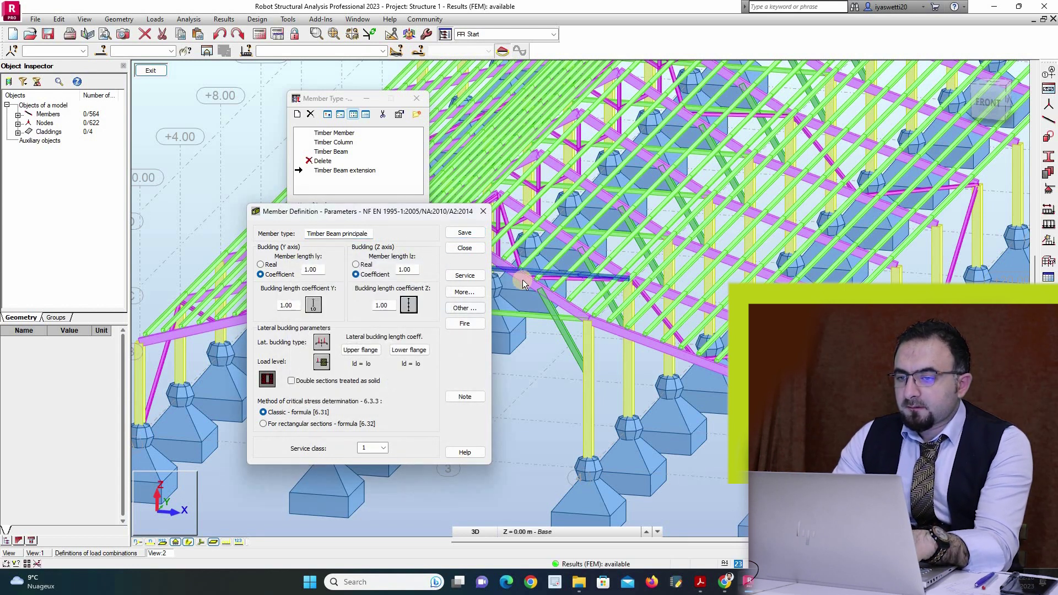
Step: Open the Z-axis internal bracings of Timber Beam principale and preview them on member 7, Timber Column_7
{"action": "left_click_drag", "start_coordinate": [398, 211], "coordinate": [275, 168]}
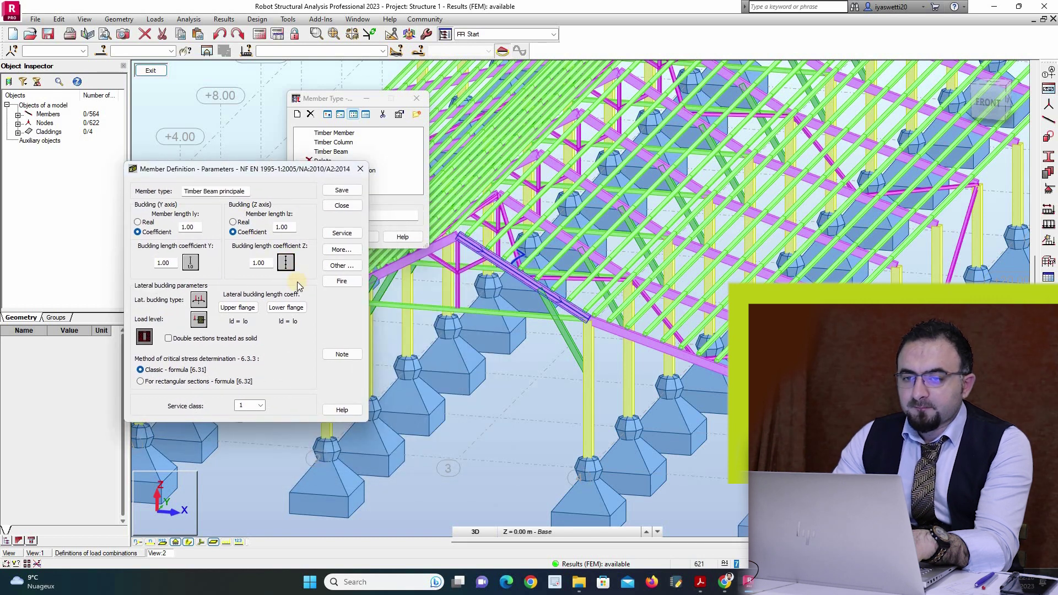
{"action": "left_click", "coordinate": [286, 262]}
{"action": "left_click", "coordinate": [224, 268]}
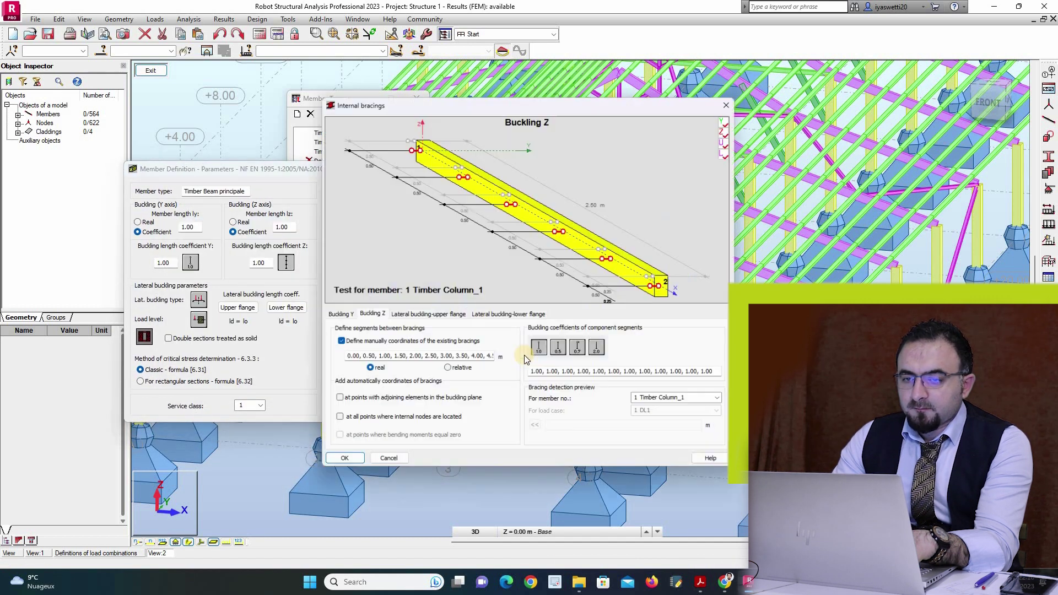
{"action": "left_click", "coordinate": [724, 405]}
{"action": "left_click", "coordinate": [675, 234]}
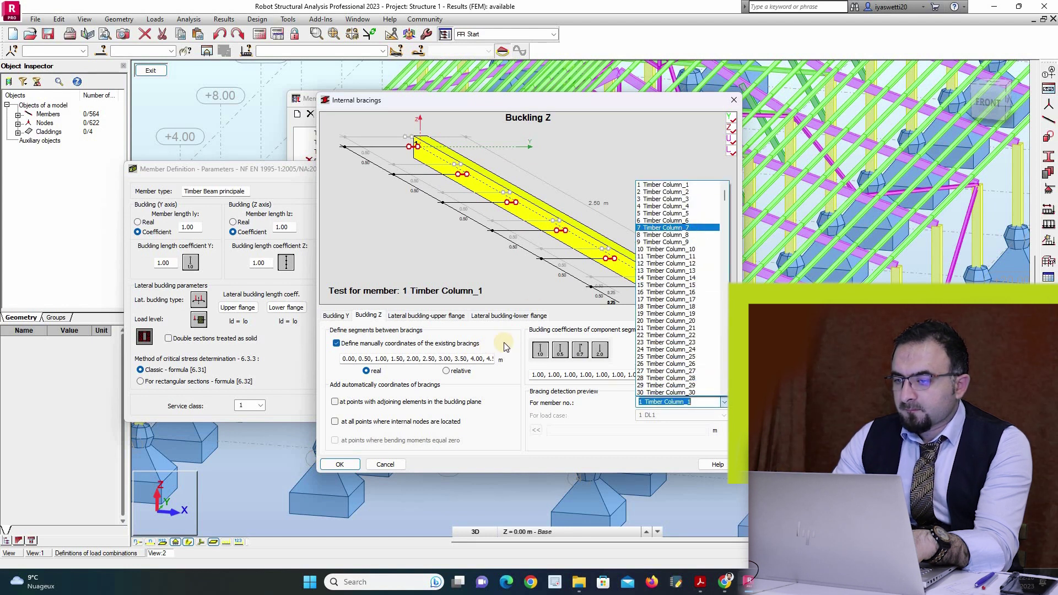
Step: Remove the 4.50 and 5.00 m bracing coordinates from Z-axis buckling and upper-flange lateral buckling, then save Timber Beam principale
{"action": "left_click", "coordinate": [476, 360]}
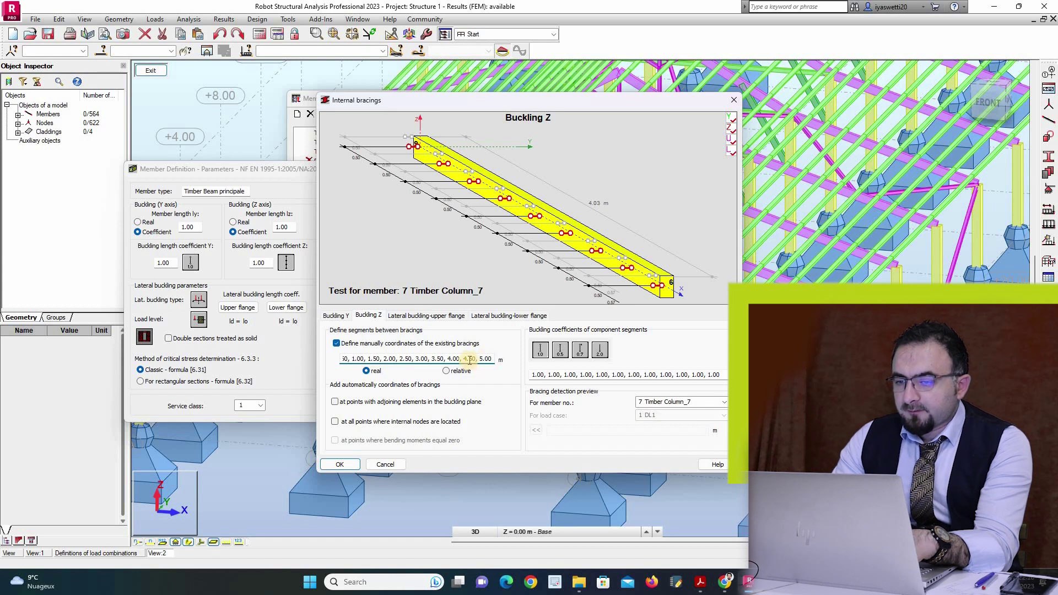
{"action": "left_click_drag", "start_coordinate": [464, 359], "coordinate": [507, 358]}
{"action": "key", "text": "BackSpace"}
{"action": "left_click", "coordinate": [414, 317]}
{"action": "left_click", "coordinate": [415, 316]}
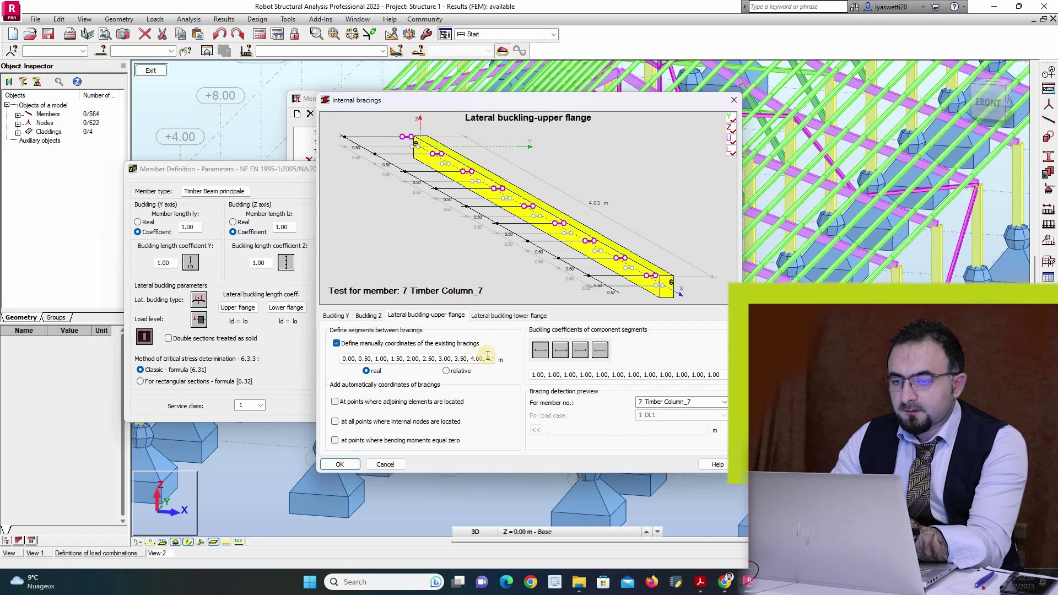
{"action": "left_click_drag", "start_coordinate": [487, 358], "coordinate": [516, 355]}
{"action": "key", "text": "BackSpace"}
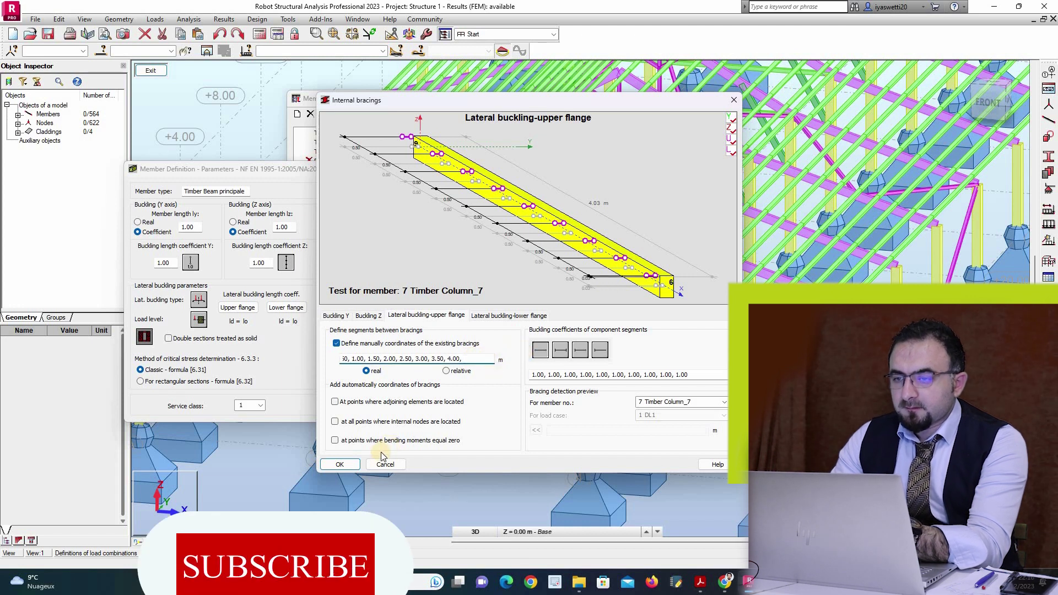
{"action": "left_click", "coordinate": [347, 464]}
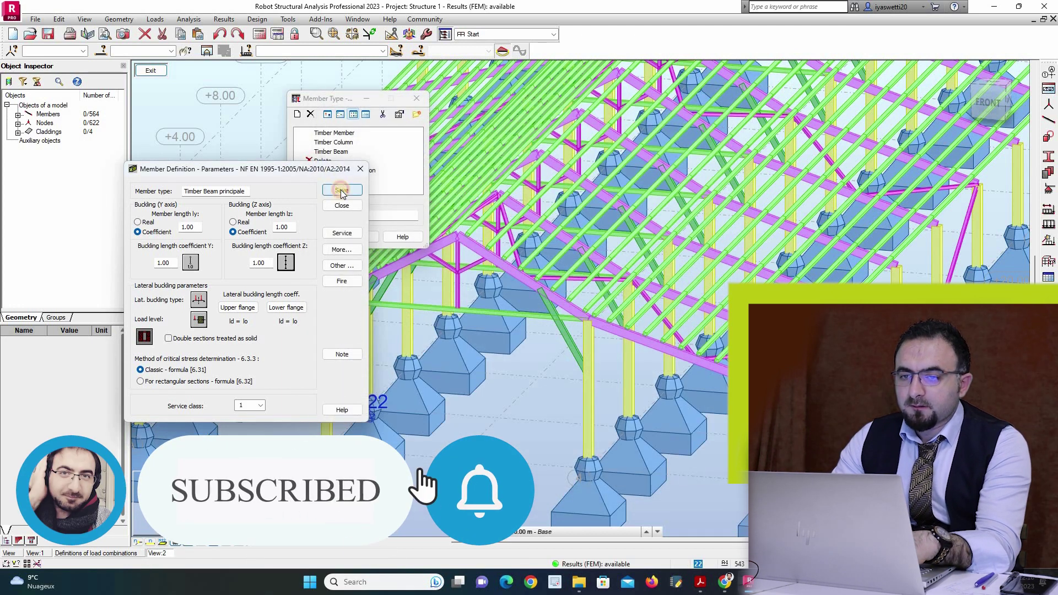
Step: Define a Purlin member type with Z-axis buckling diagram 1.0 and member length lz coefficient 0.5, and save it
{"action": "left_click_drag", "start_coordinate": [270, 171], "coordinate": [266, 198]}
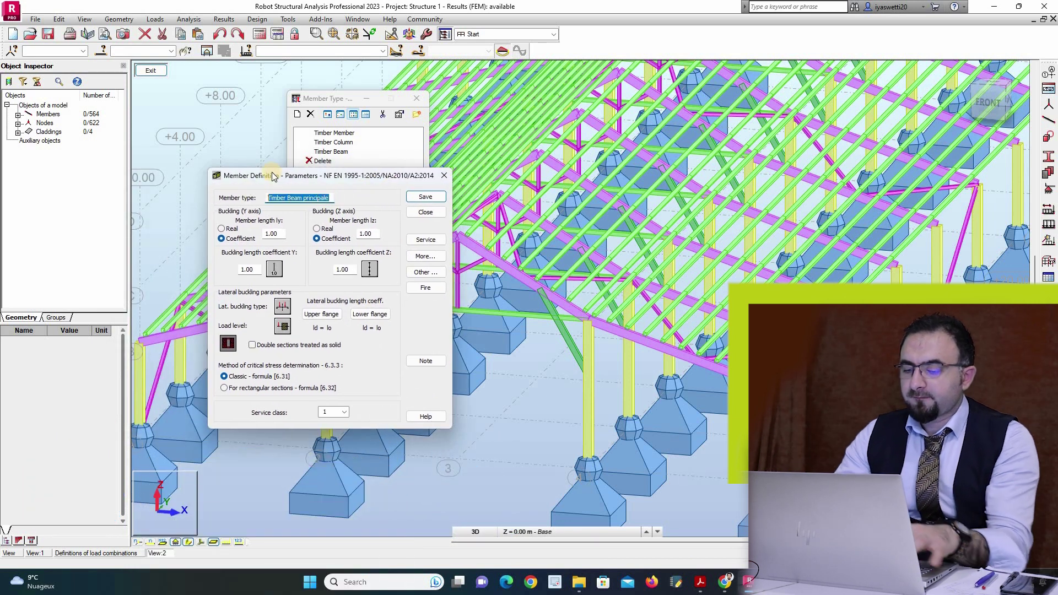
{"action": "type", "text": "Purlin"}
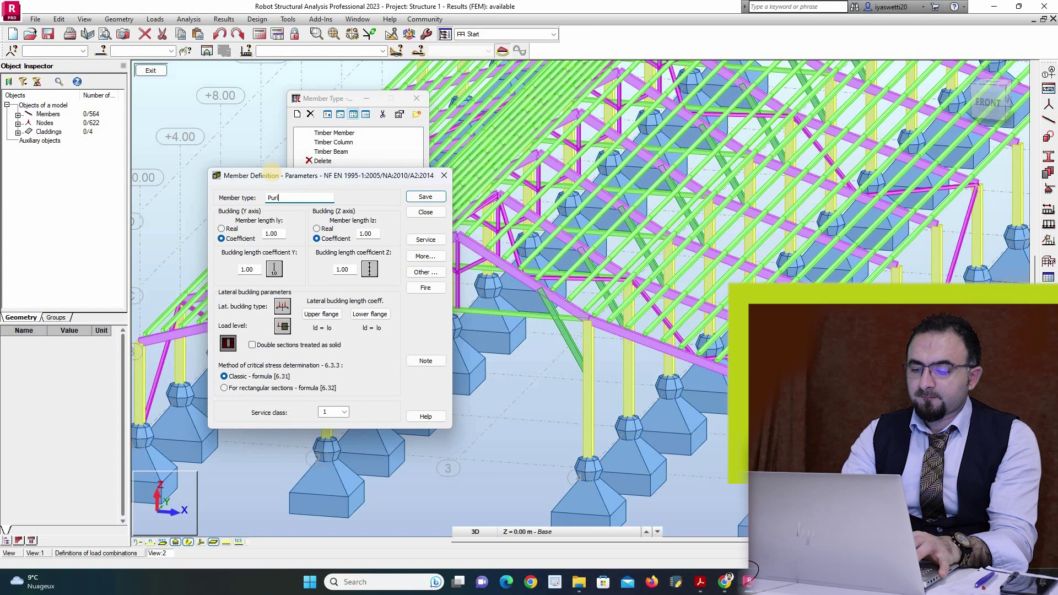
{"action": "left_click", "coordinate": [375, 274]}
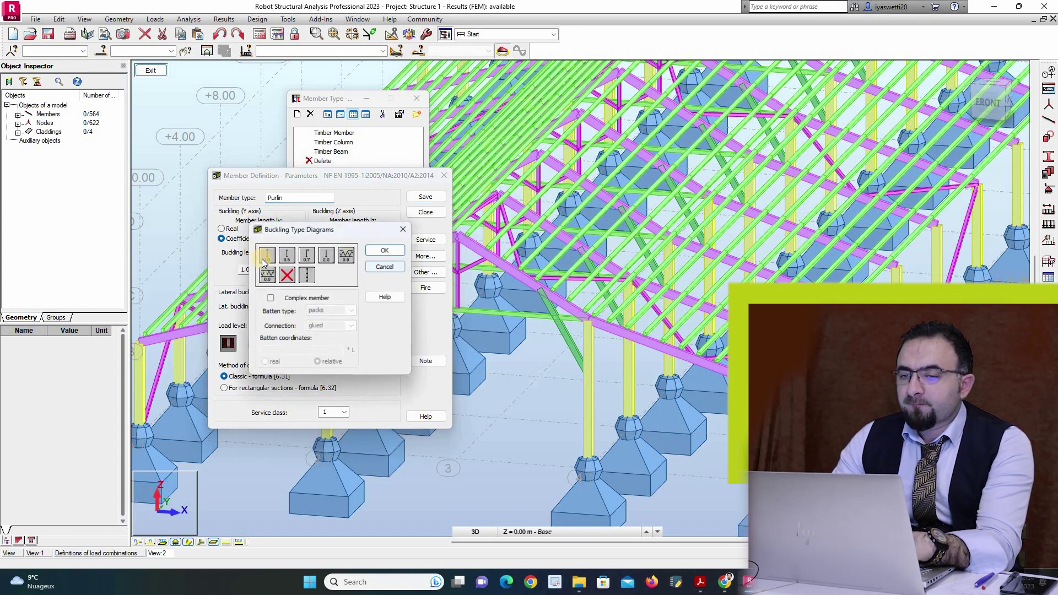
{"action": "left_click", "coordinate": [381, 249]}
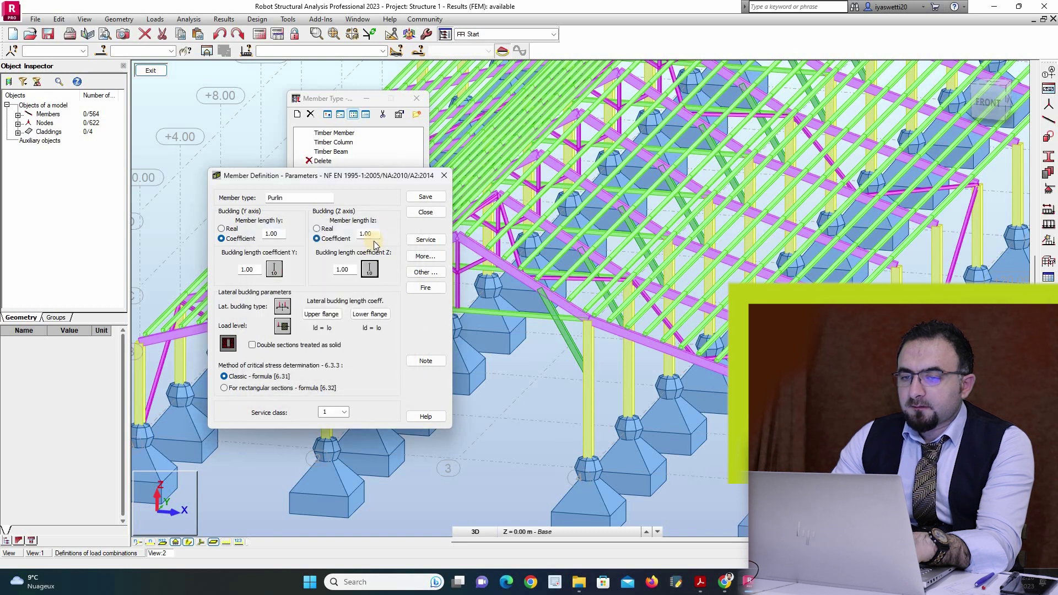
{"action": "left_click", "coordinate": [372, 234]}
{"action": "scroll", "coordinate": [513, 256], "scroll_direction": "up", "scroll_amount": 3}
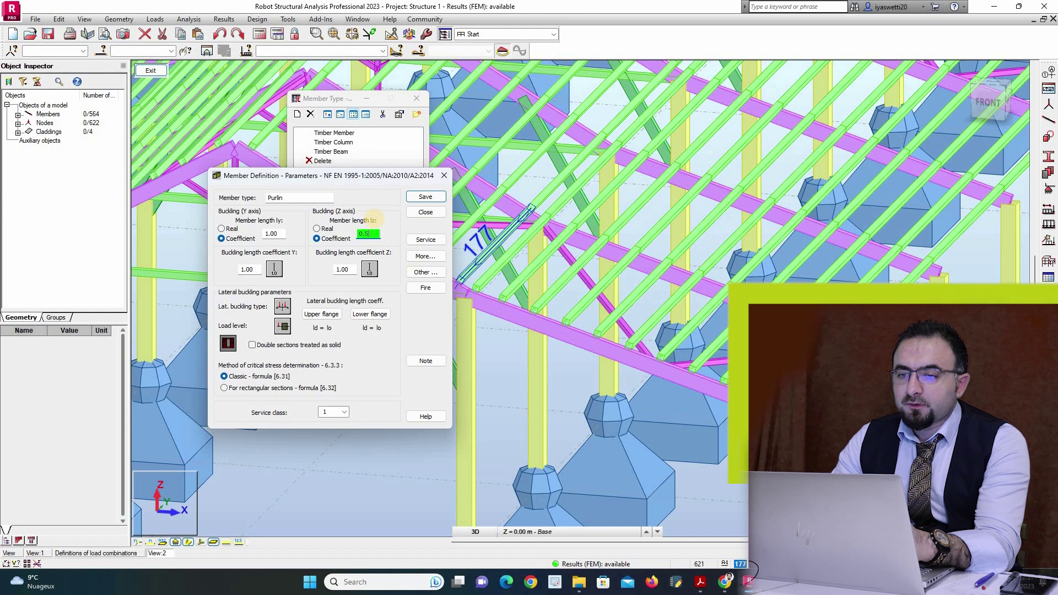
{"action": "left_click", "coordinate": [422, 196]}
Step: Name a new member type Bracing and set its Z-axis member length coefficient to 1
{"action": "double_click", "coordinate": [292, 198]}
{"action": "type", "text": "Bracing"}
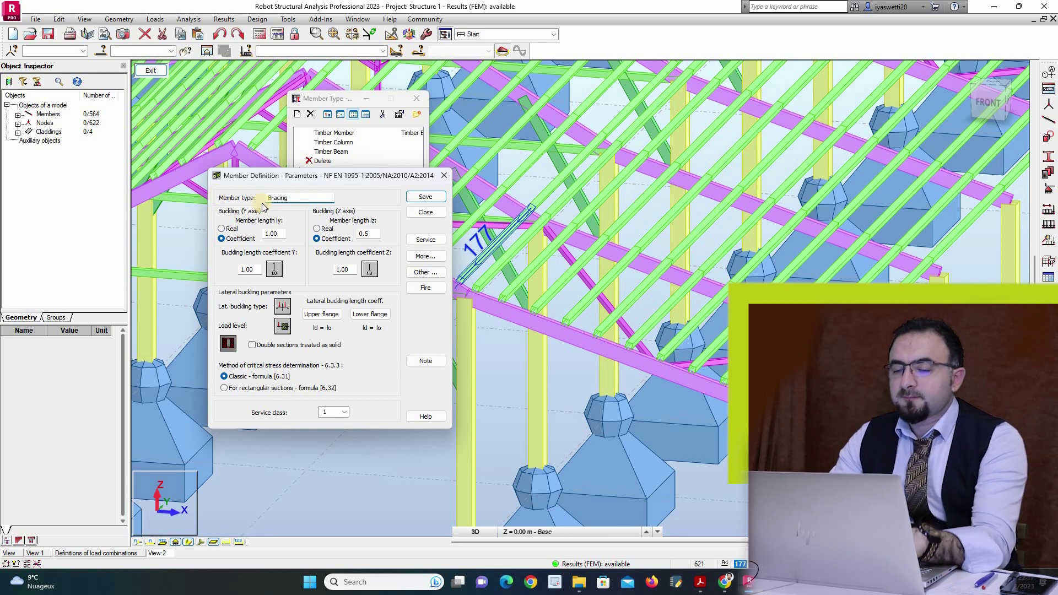
{"action": "double_click", "coordinate": [366, 235]}
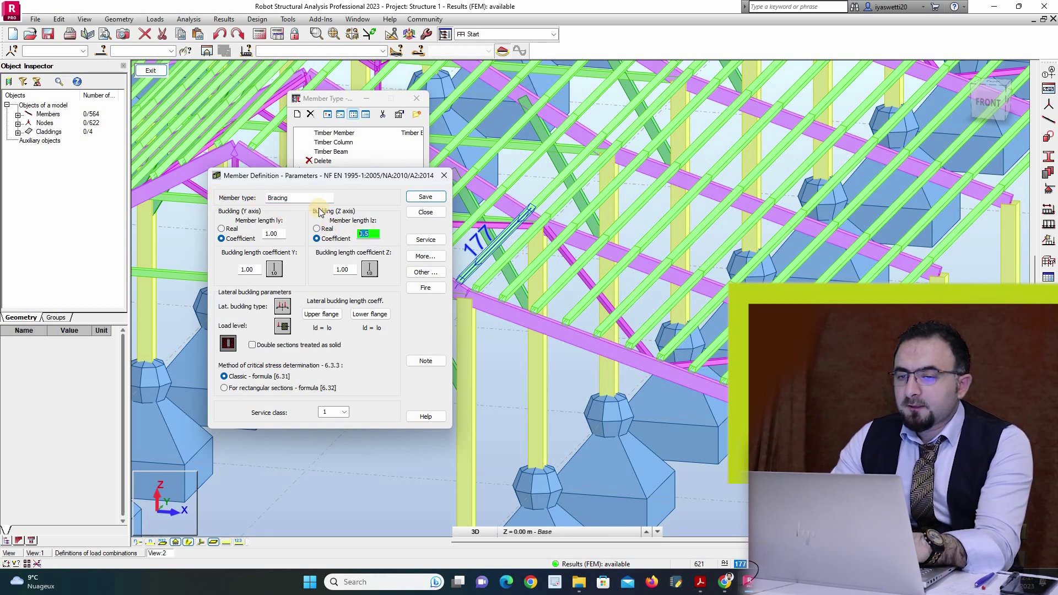
{"action": "type", "text": "1"}
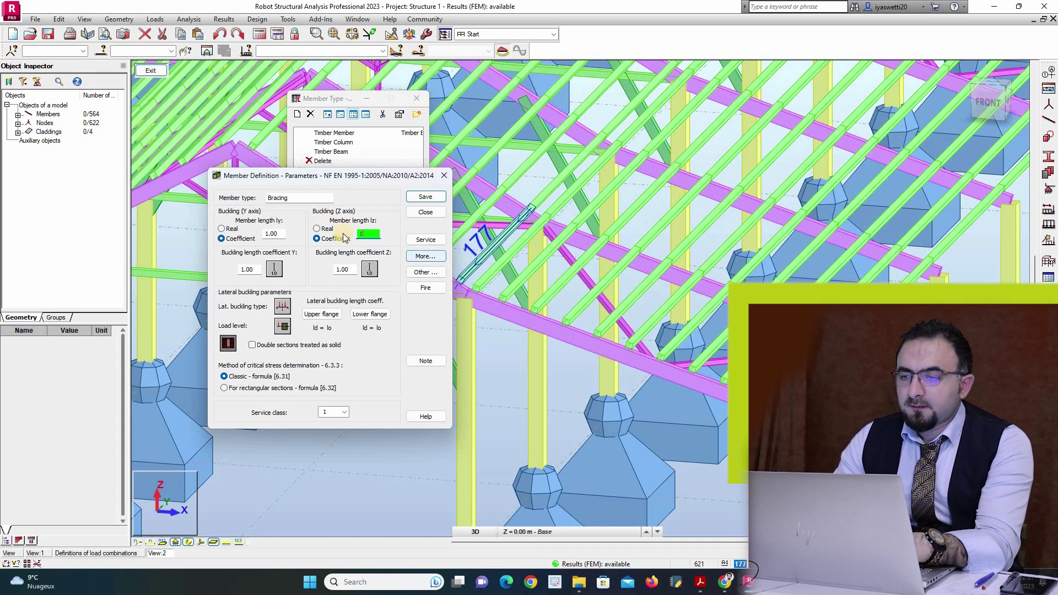
Step: Try the no-buckling diagram for both the Y and Z axes of the Bracing type
{"action": "left_click", "coordinate": [278, 271]}
{"action": "left_click", "coordinate": [325, 268]}
{"action": "left_click", "coordinate": [374, 252]}
{"action": "left_click", "coordinate": [367, 272]}
{"action": "left_click", "coordinate": [287, 275]}
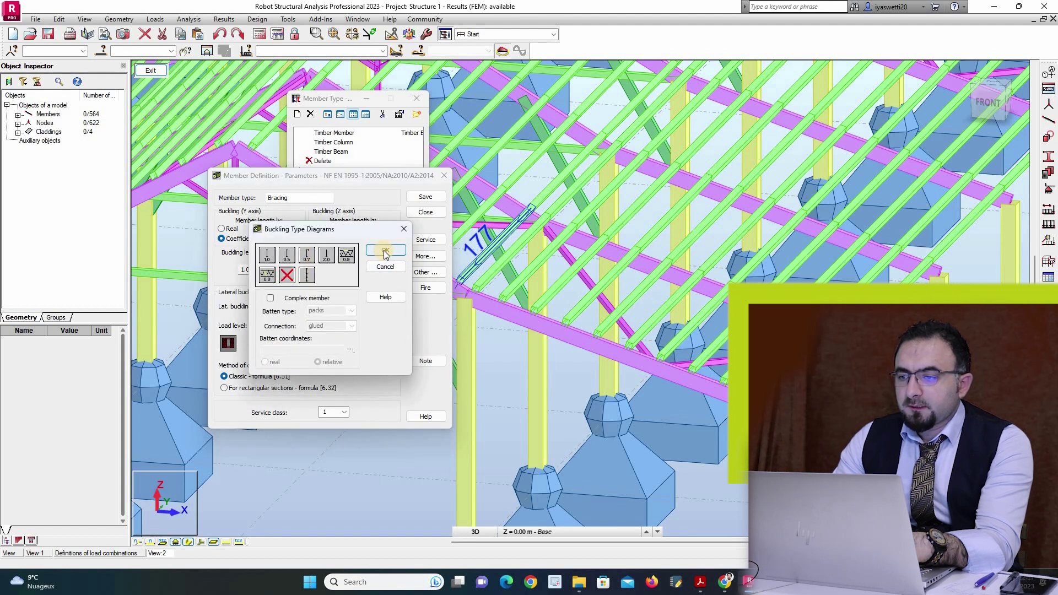
{"action": "left_click", "coordinate": [342, 256]}
{"action": "left_click", "coordinate": [385, 249]}
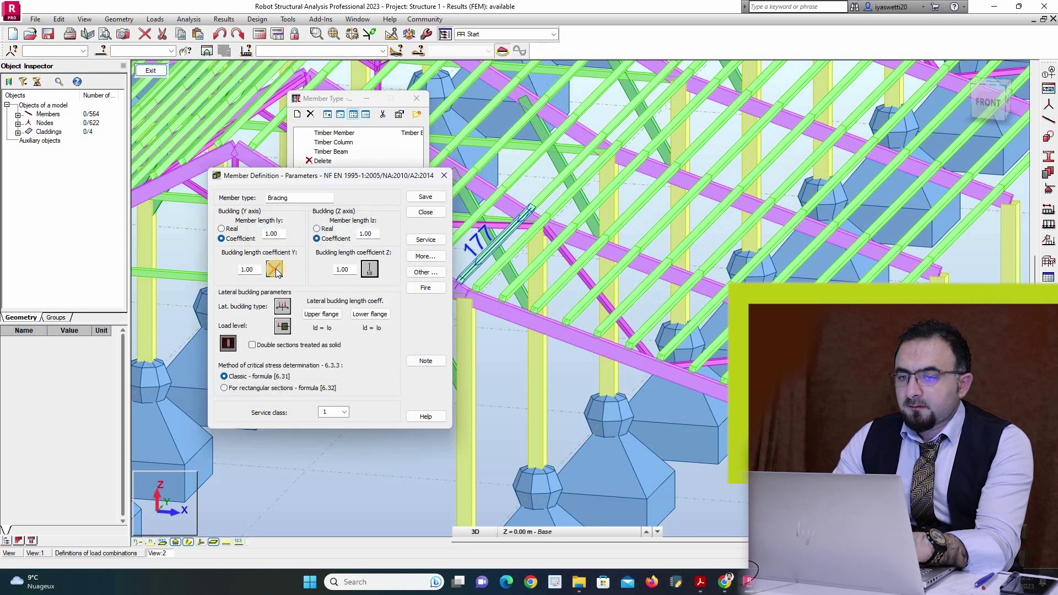
{"action": "left_click", "coordinate": [333, 271]}
{"action": "left_click", "coordinate": [370, 272]}
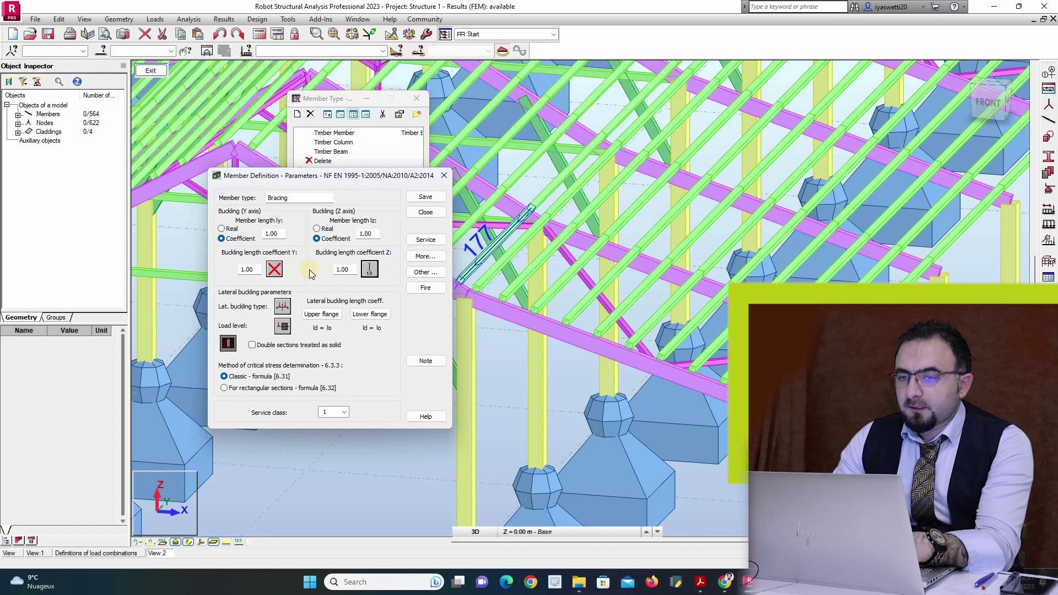
{"action": "left_click", "coordinate": [392, 248]}
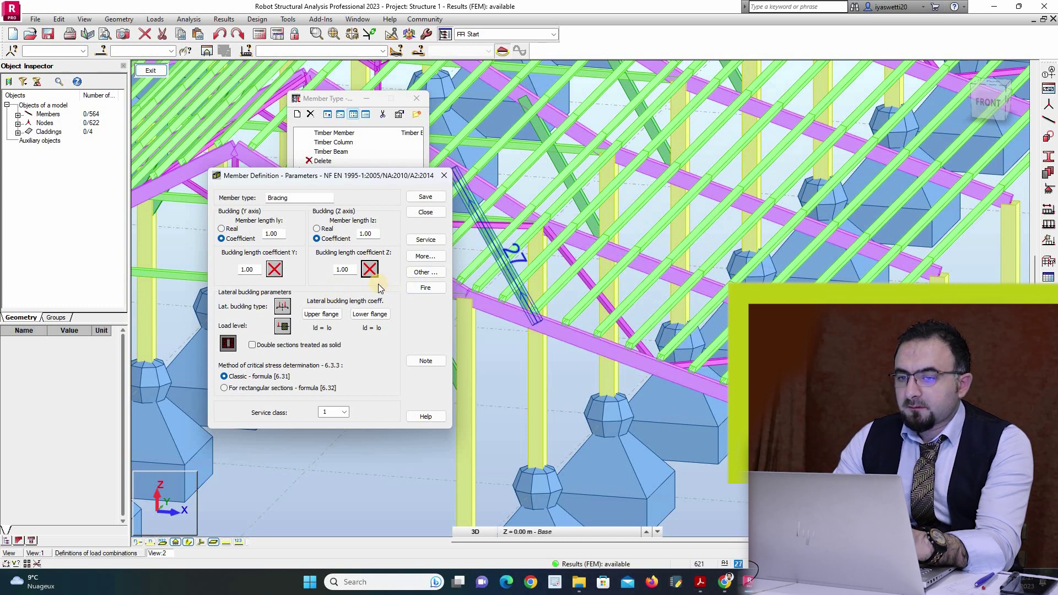
Step: Set the Y-axis and Z-axis buckling diagrams of the Bracing type to 1.0
{"action": "left_click", "coordinate": [370, 269]}
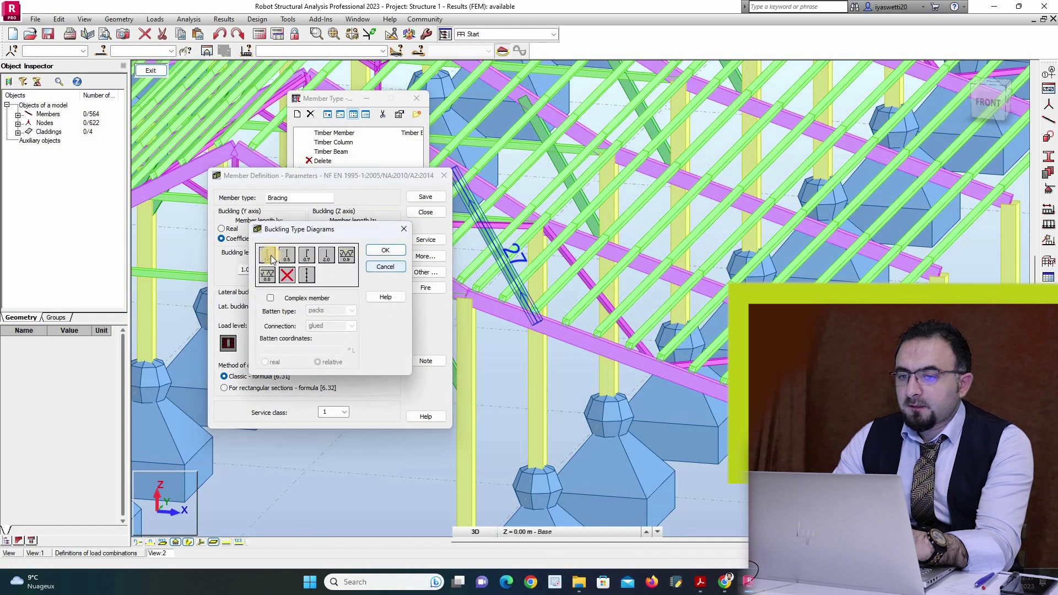
{"action": "left_click", "coordinate": [345, 256]}
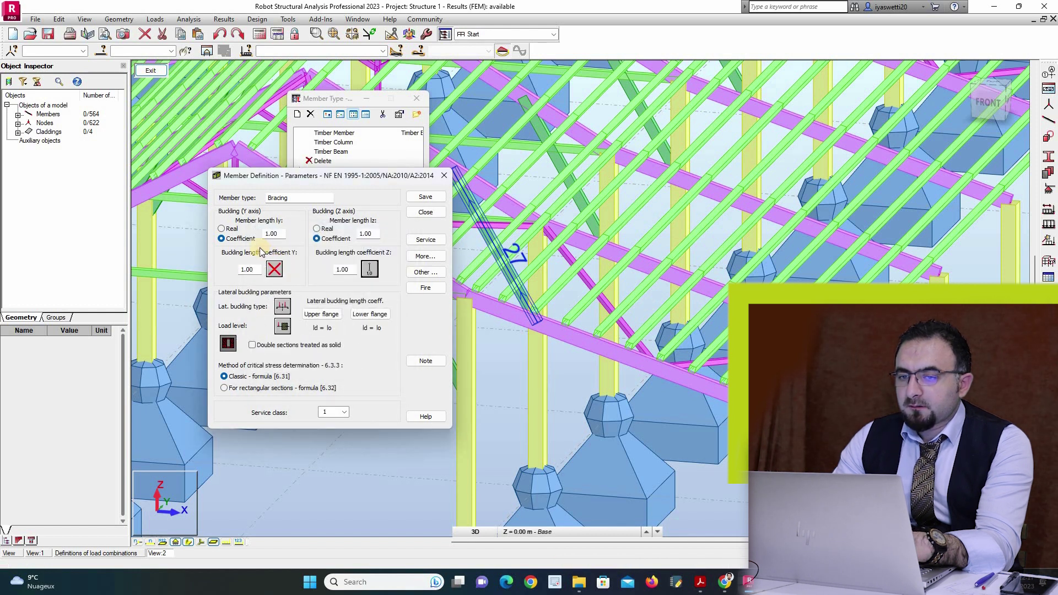
{"action": "left_click", "coordinate": [276, 265]}
{"action": "left_click", "coordinate": [351, 280]}
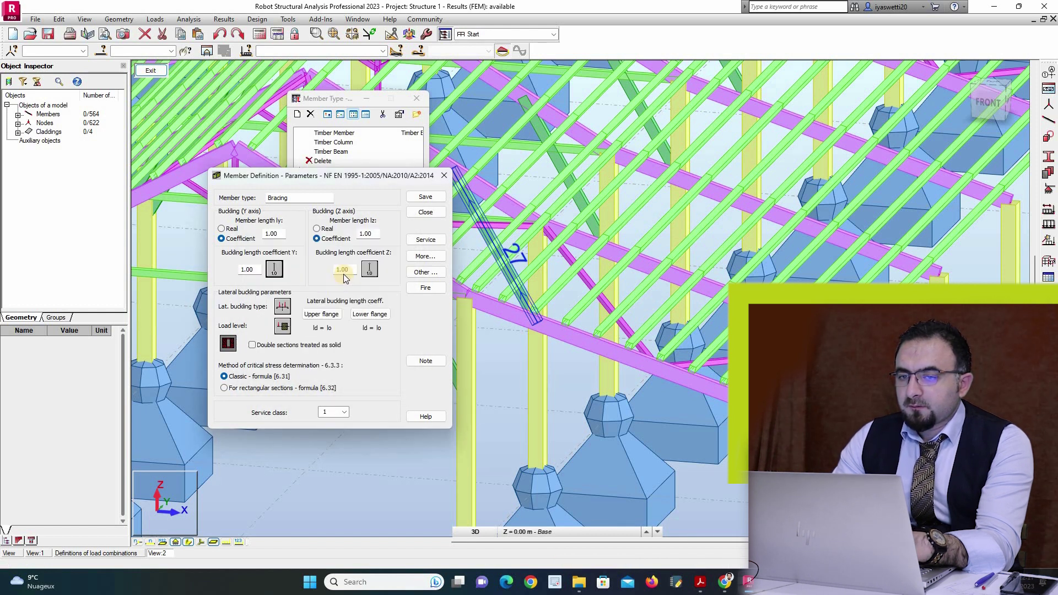
Step: Set the Bracing type's lateral buckling to none, save it and close the member definition
{"action": "left_click", "coordinate": [284, 306]}
{"action": "left_click", "coordinate": [383, 272]}
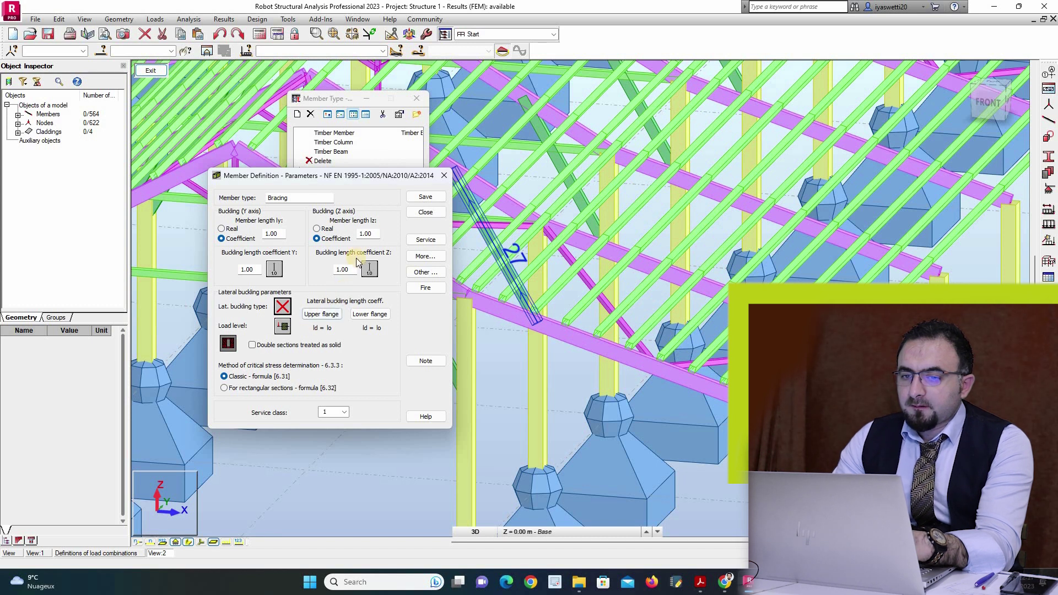
{"action": "left_click", "coordinate": [416, 202]}
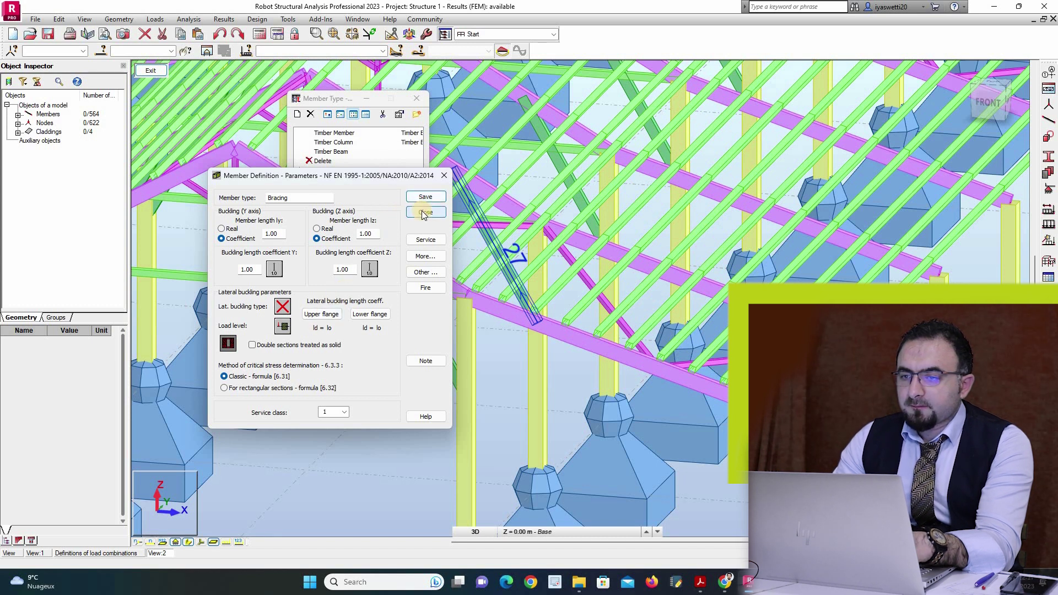
{"action": "left_click", "coordinate": [410, 213]}
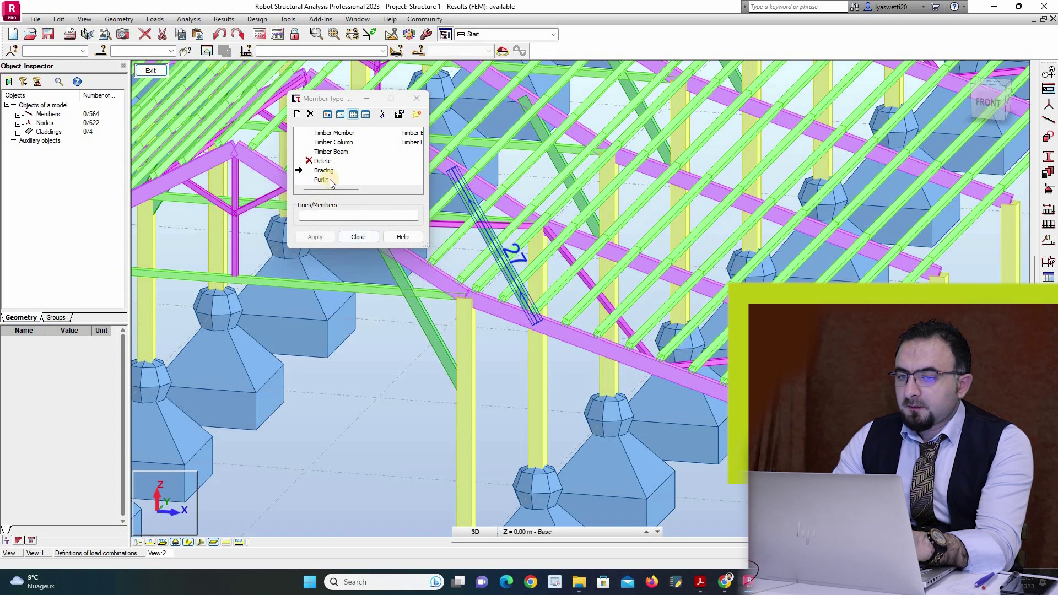
Step: Create a member type named Timber Column externe from Timber Column, set its Z-axis member length coefficient to 0.3 and save it
{"action": "double_click", "coordinate": [344, 142]}
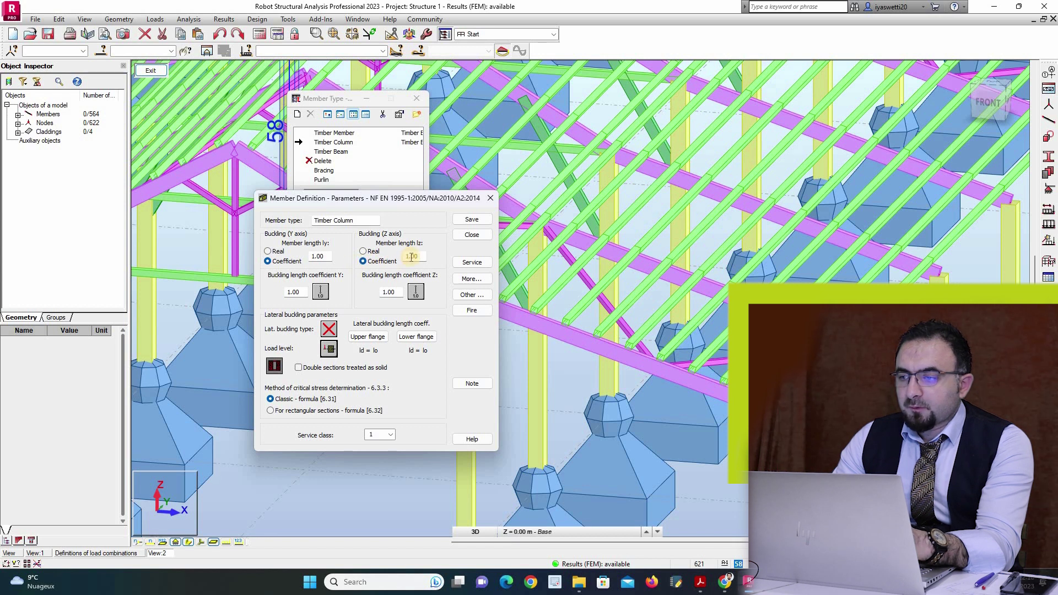
{"action": "left_click", "coordinate": [366, 220]}
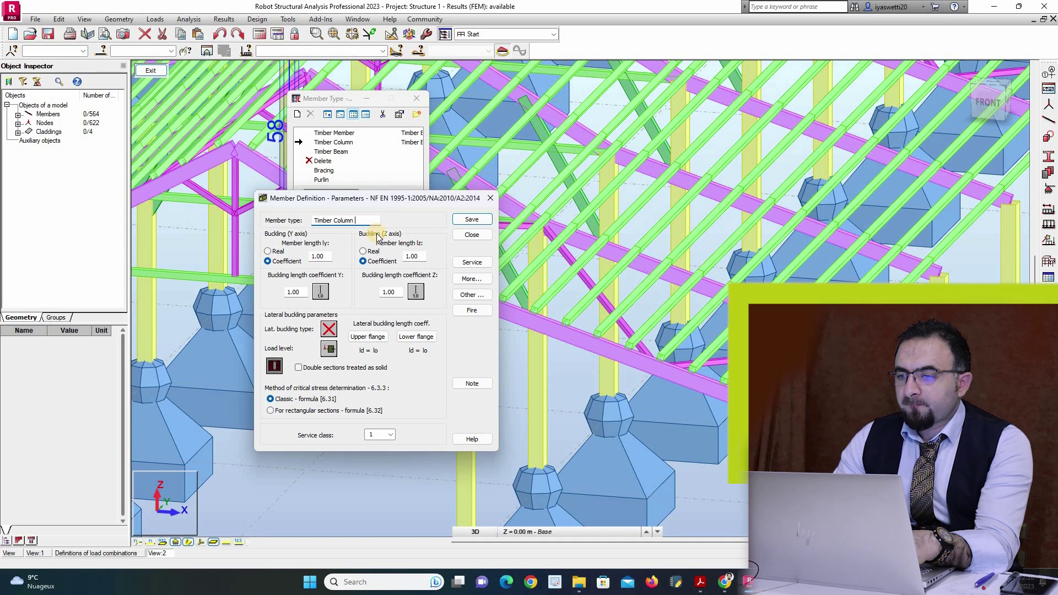
{"action": "type", "text": "Column externe"}
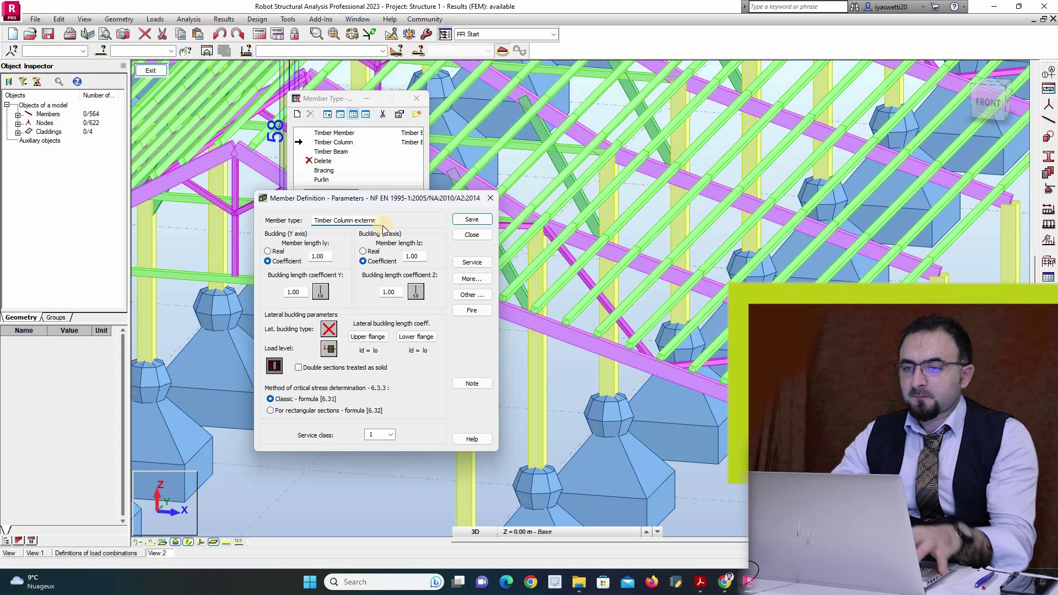
{"action": "double_click", "coordinate": [414, 256]}
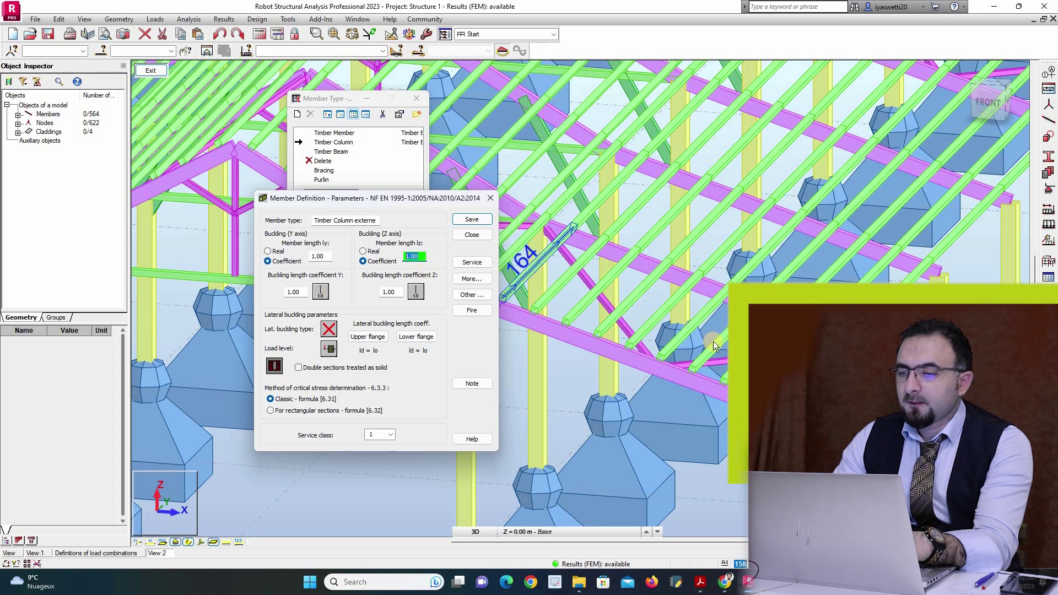
{"action": "left_click_drag", "start_coordinate": [415, 258], "coordinate": [389, 257]}
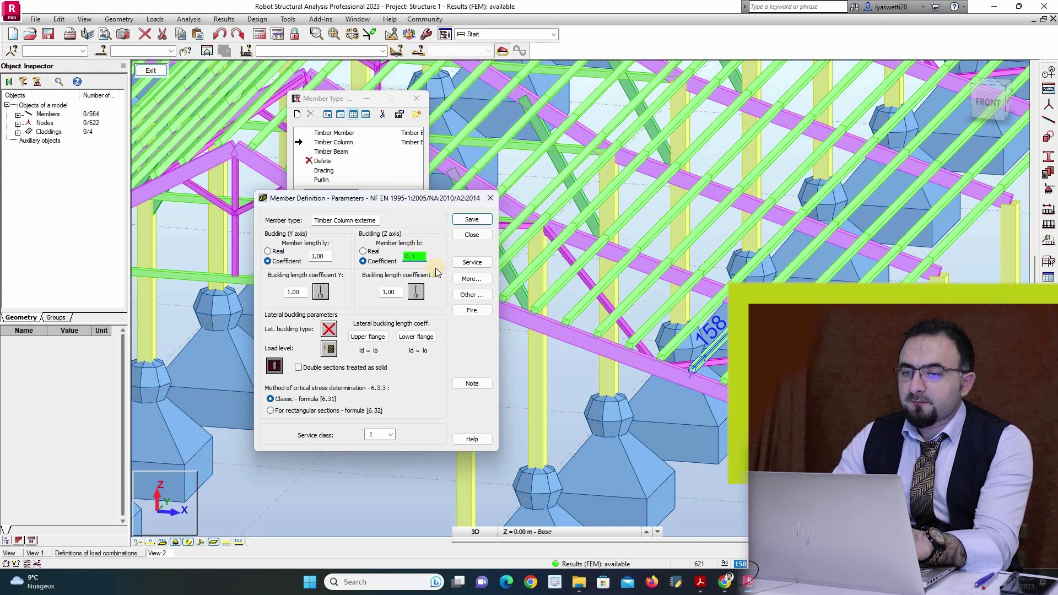
{"action": "left_click", "coordinate": [472, 219]}
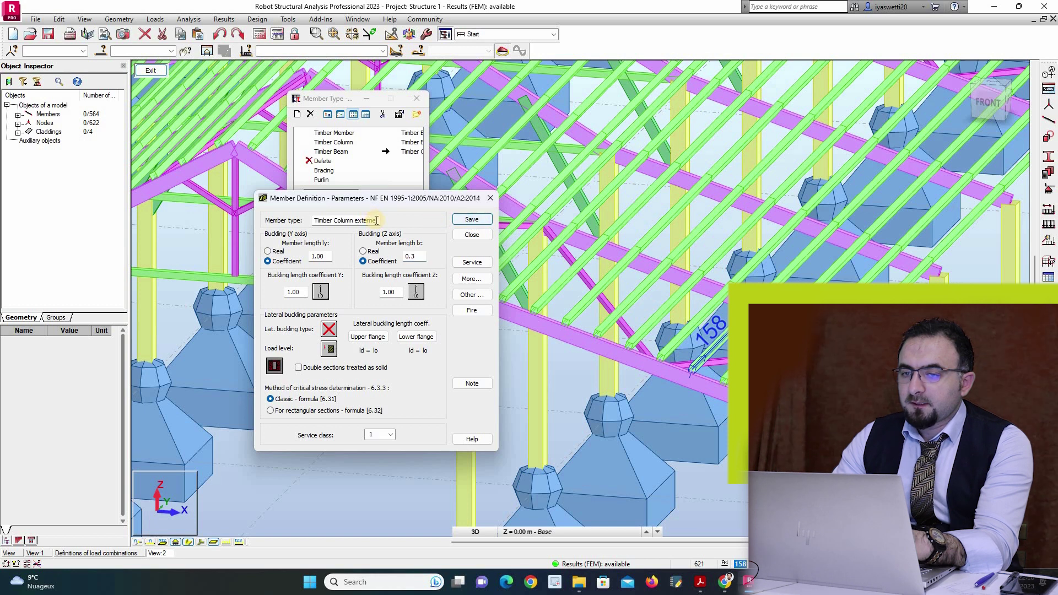
Step: Save another column type named Timber Column intern with a Z-axis member length coefficient of 1, and close the member definition
{"action": "double_click", "coordinate": [358, 220]}
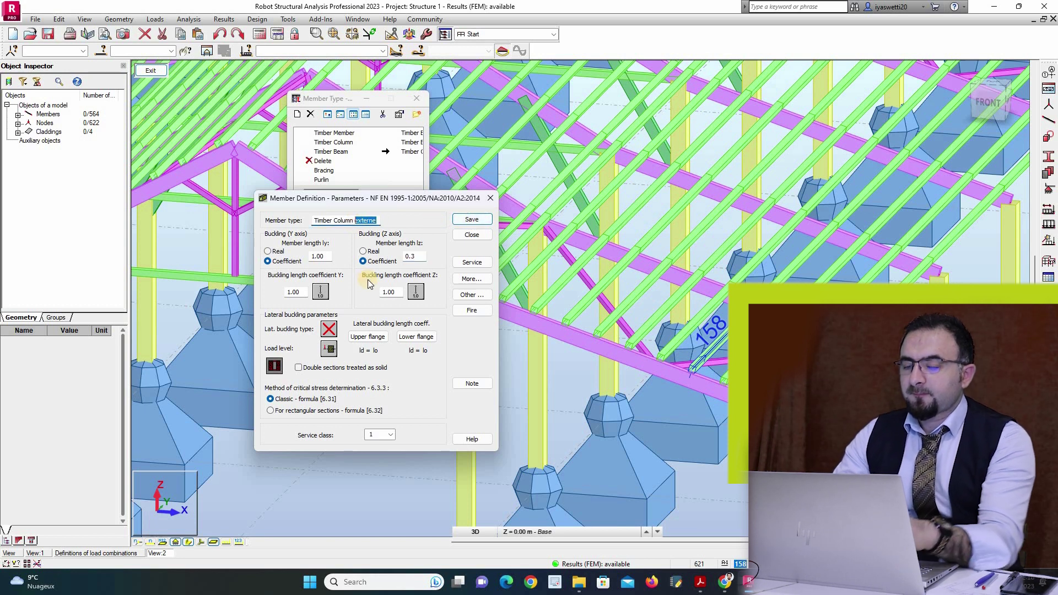
{"action": "type", "text": "inte"}
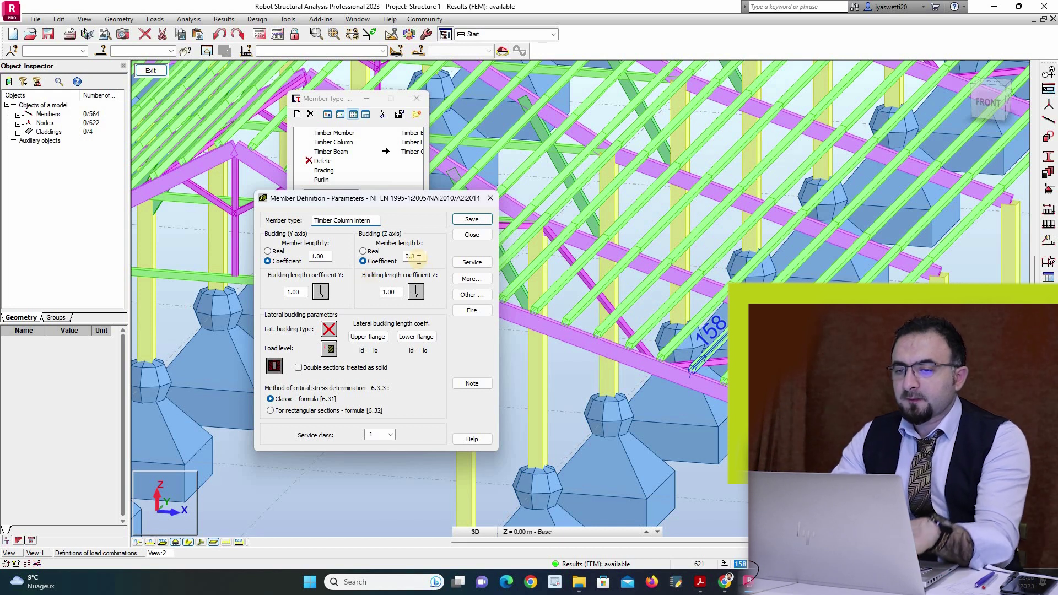
{"action": "left_click", "coordinate": [393, 261]}
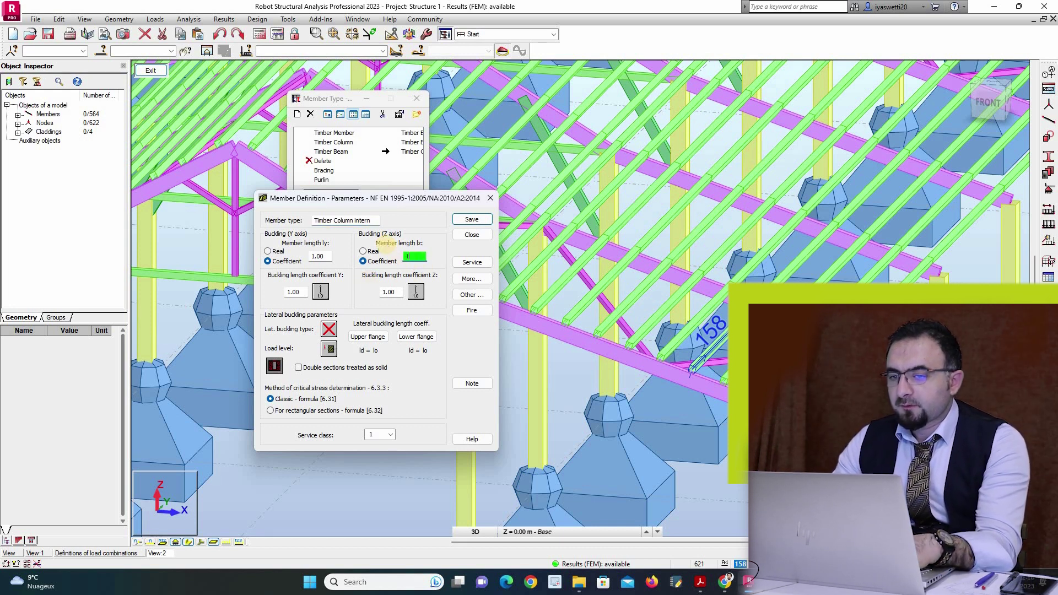
{"action": "type", "text": "1"}
{"action": "left_click", "coordinate": [471, 236]}
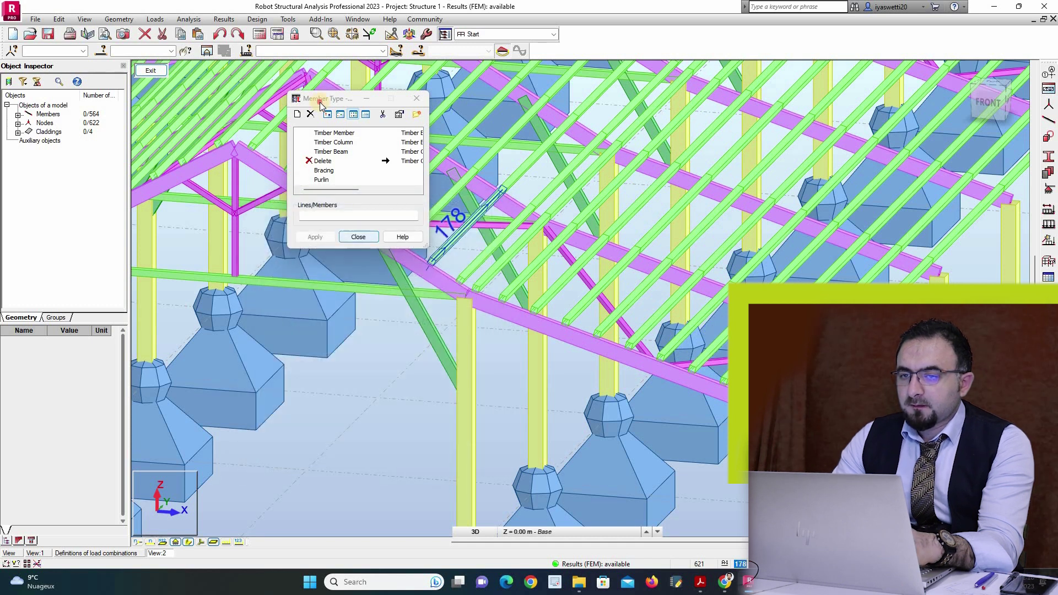
Step: Assign the Timber Column externe type to all the outer columns of the frames, selecting them in the front view
{"action": "left_click_drag", "start_coordinate": [321, 105], "coordinate": [303, 93]}
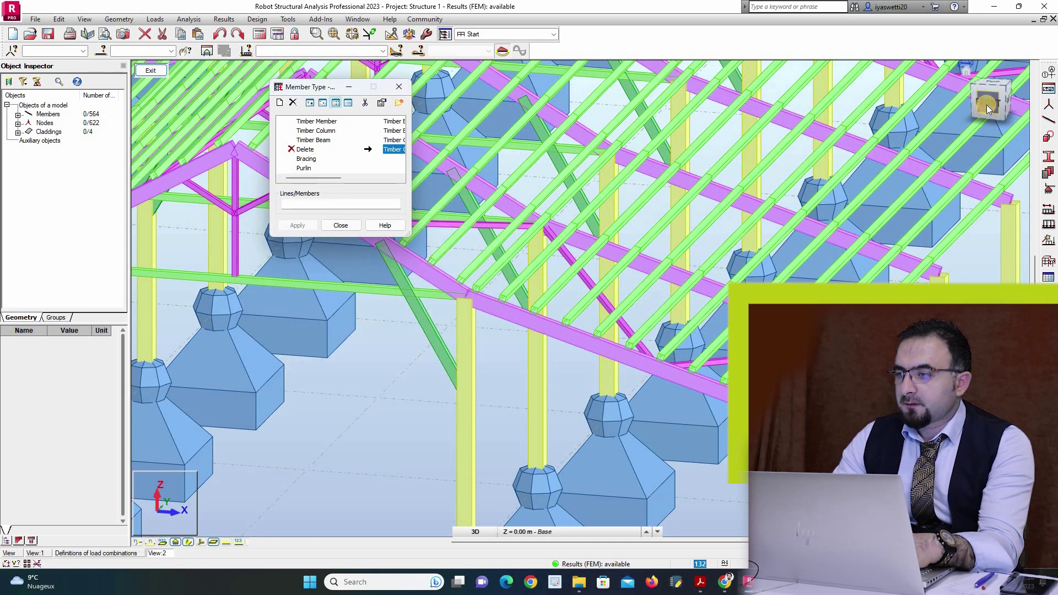
{"action": "left_click", "coordinate": [987, 105]}
{"action": "left_click", "coordinate": [374, 153]}
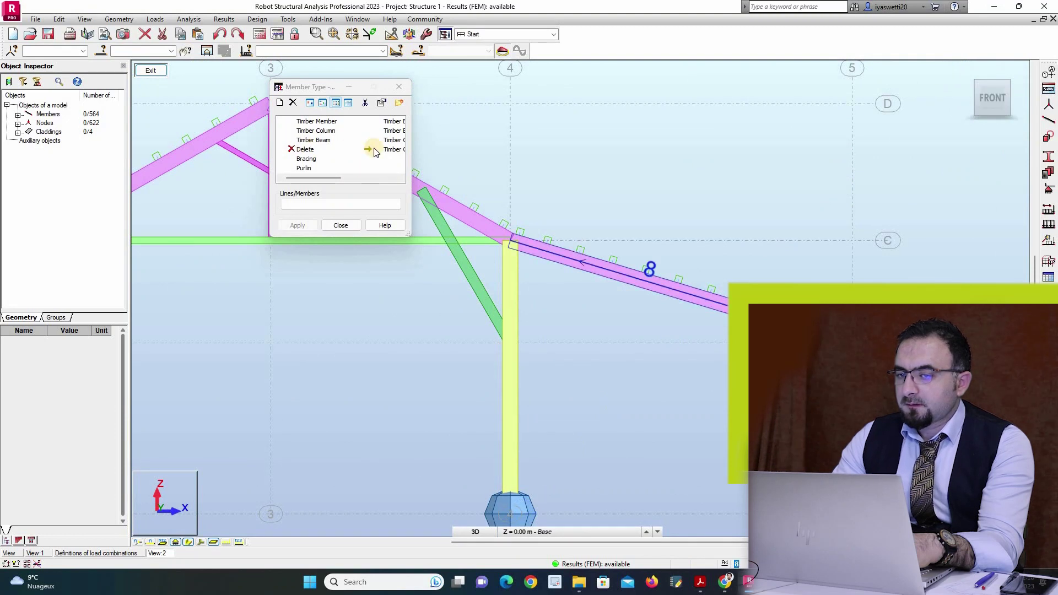
{"action": "left_click_drag", "start_coordinate": [445, 150], "coordinate": [459, 151]}
{"action": "left_click", "coordinate": [440, 140]}
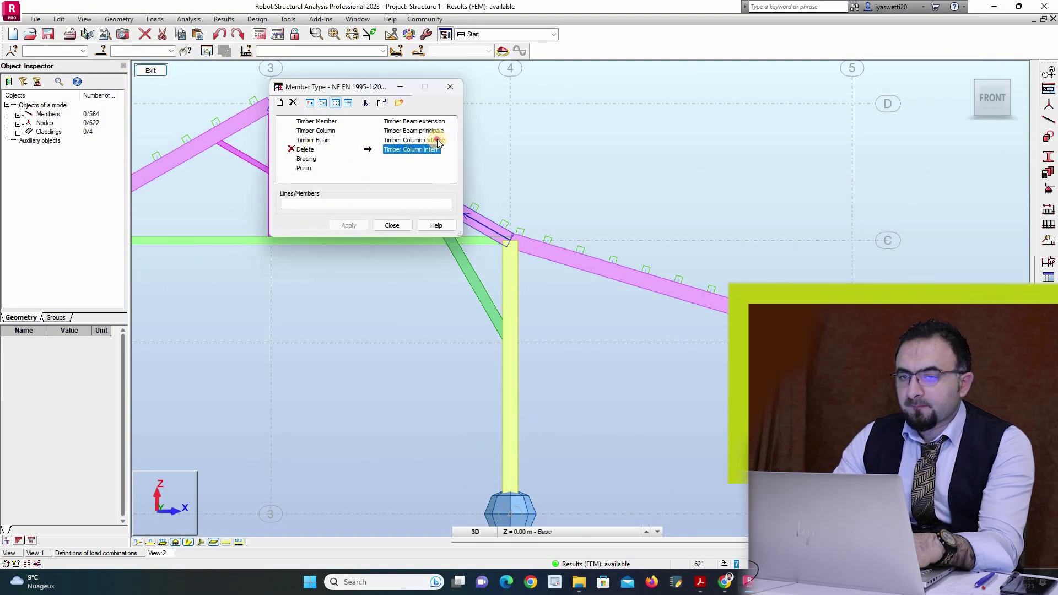
{"action": "left_click", "coordinate": [660, 402]}
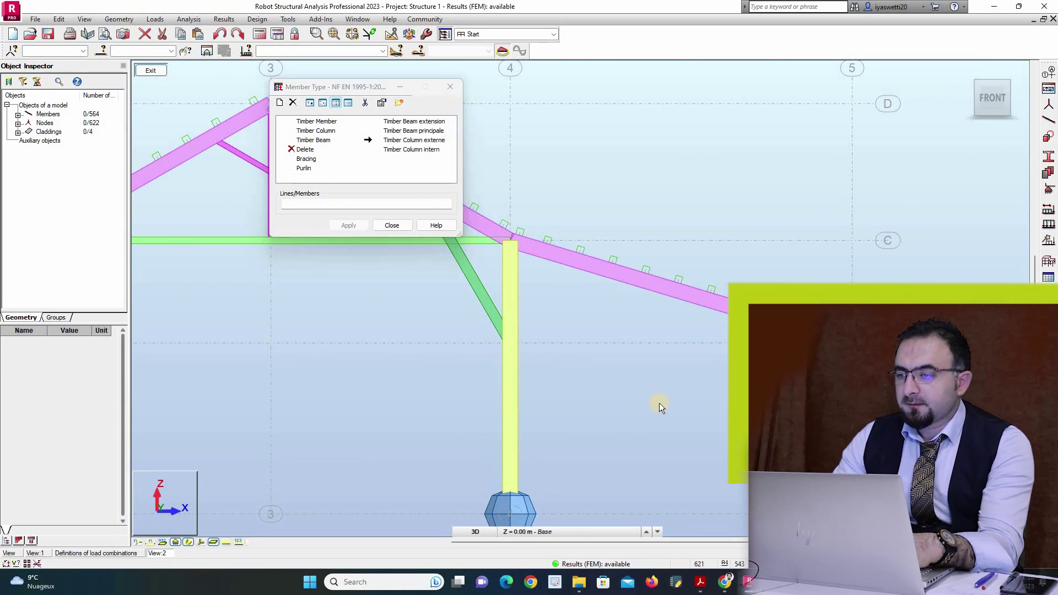
{"action": "left_click", "coordinate": [392, 206]}
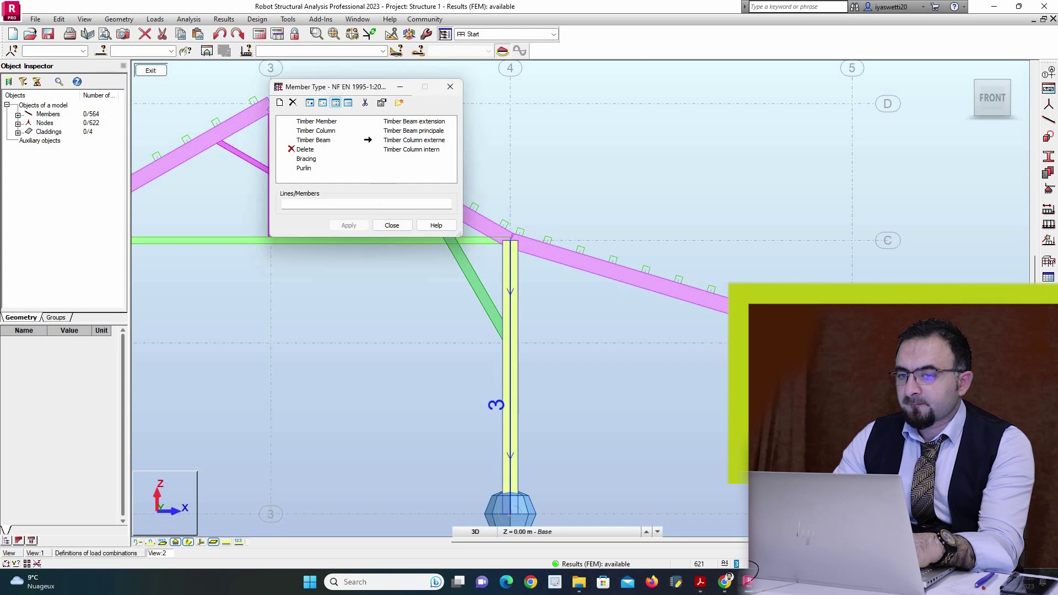
{"action": "scroll", "coordinate": [359, 372], "scroll_direction": "down", "scroll_amount": 2}
{"action": "middle_click_drag", "start_coordinate": [341, 376], "coordinate": [664, 352]}
{"action": "left_click_drag", "start_coordinate": [257, 375], "coordinate": [174, 392], "text": "ctrl"}
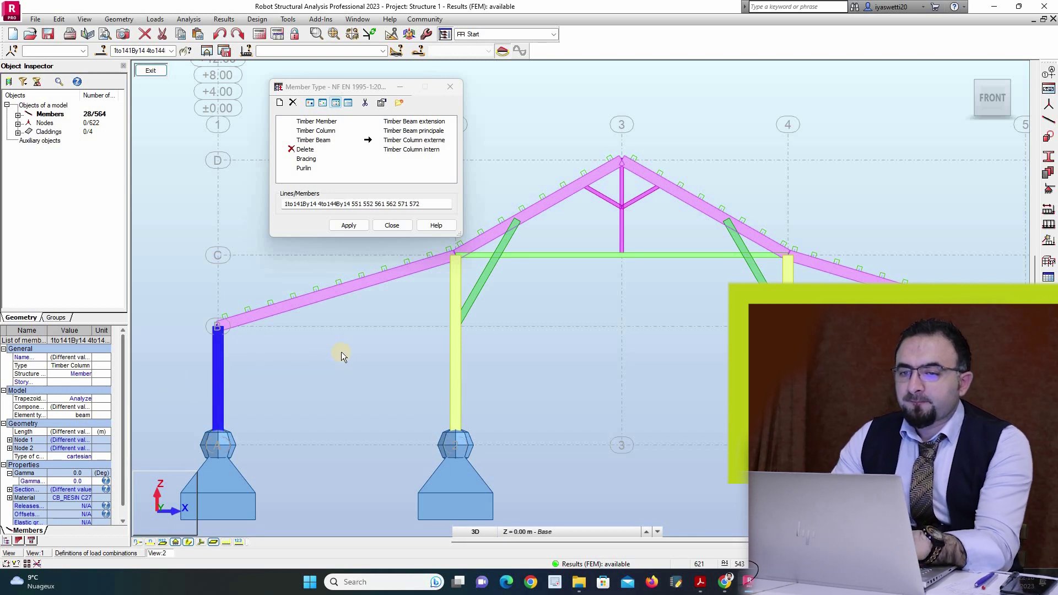
{"action": "left_click", "coordinate": [349, 226]}
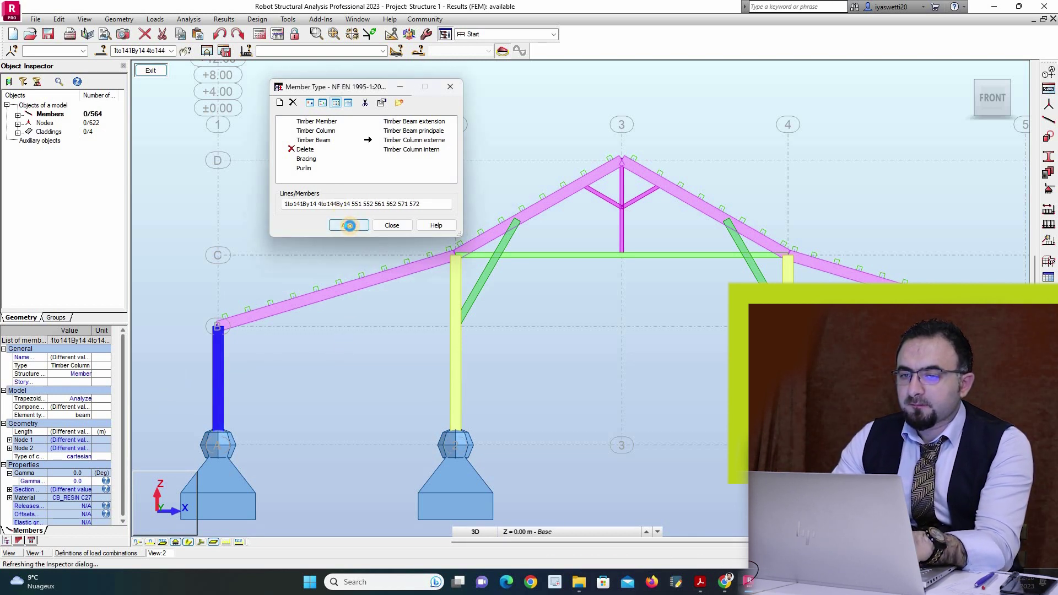
Step: Assign the Timber Column intern type to all the inner columns on both sides of the central bay
{"action": "left_click", "coordinate": [415, 149]}
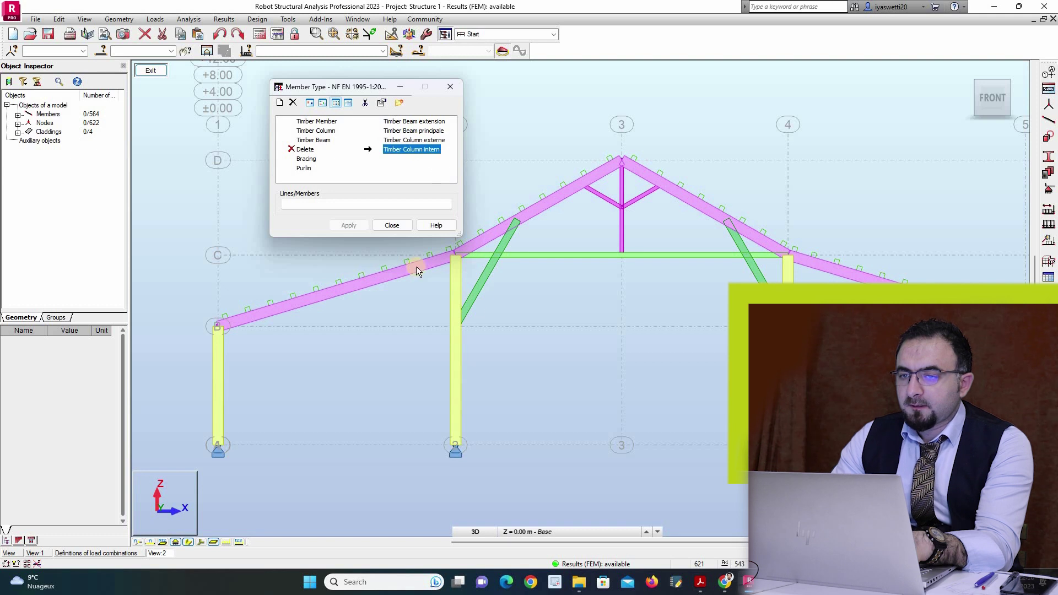
{"action": "left_click", "coordinate": [407, 206]}
{"action": "left_click_drag", "start_coordinate": [414, 372], "coordinate": [464, 345]}
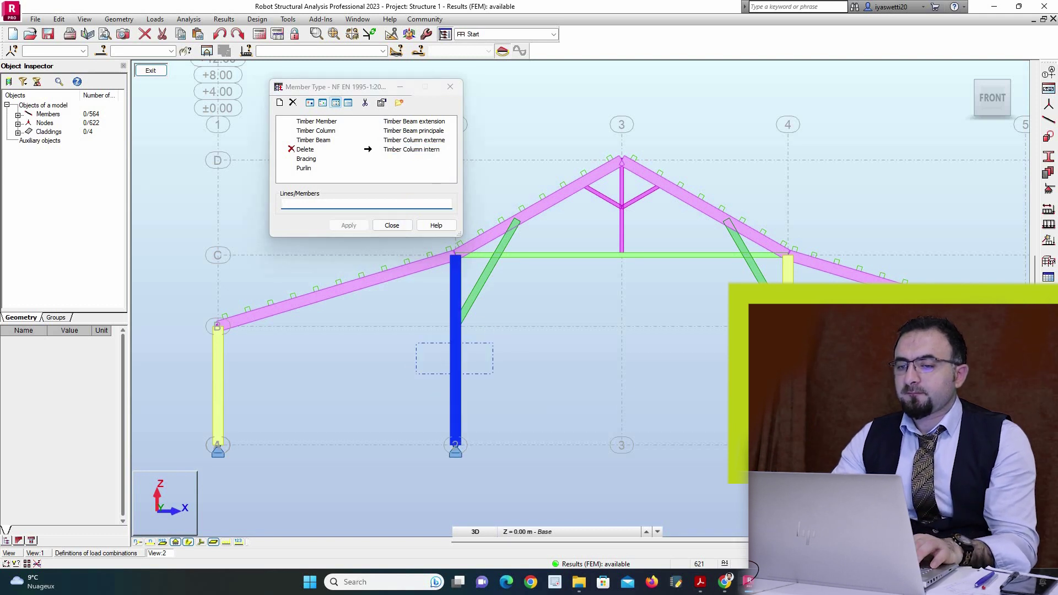
{"action": "left_click", "coordinate": [354, 223]}
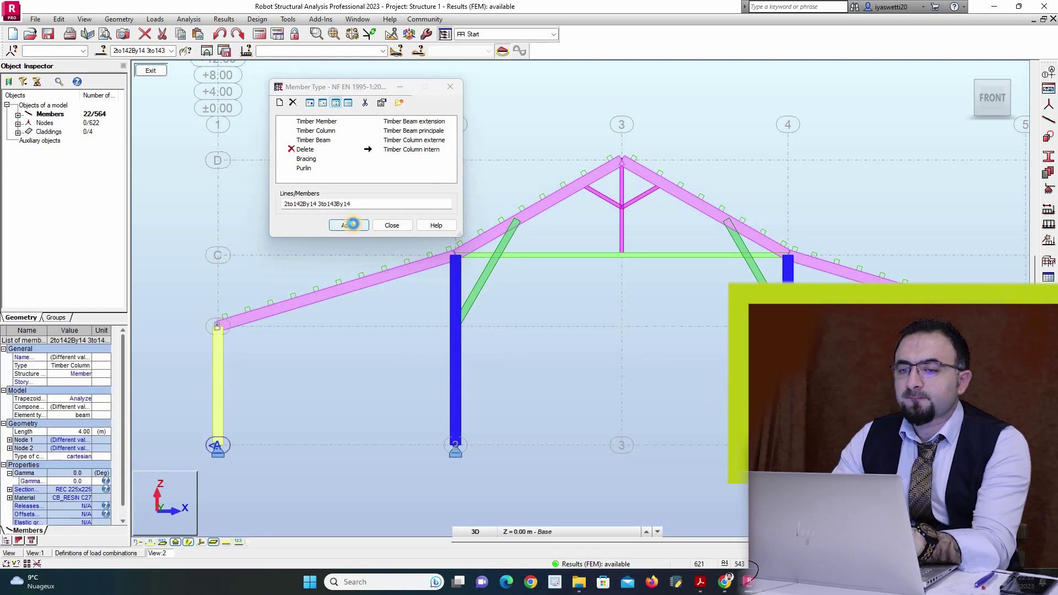
Step: Choose the Timber Beam principale type and select the main beams on both slopes of the central roof in the front view
{"action": "left_click", "coordinate": [422, 132]}
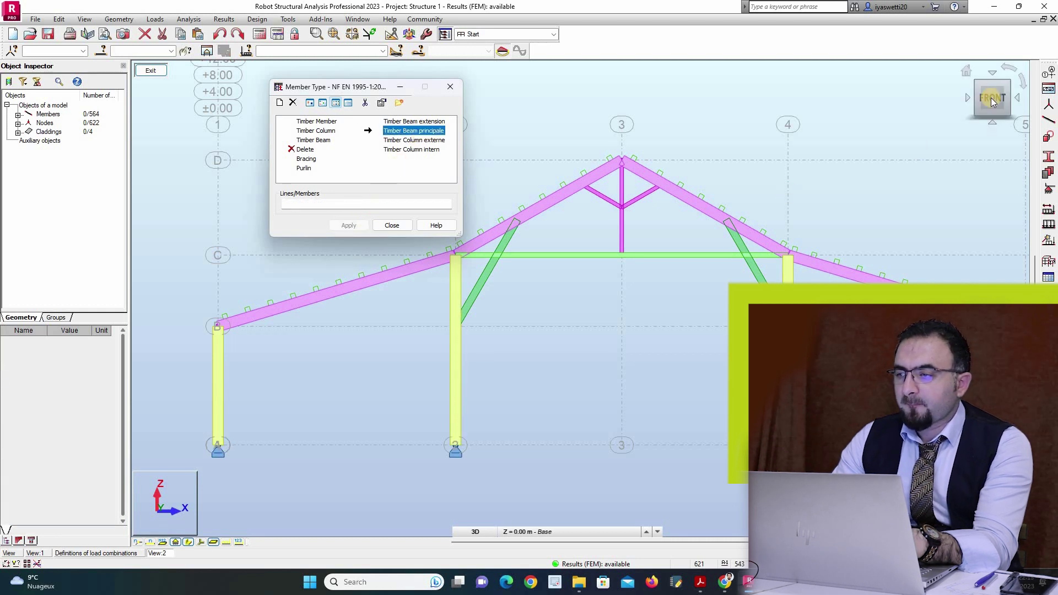
{"action": "left_click", "coordinate": [992, 102]}
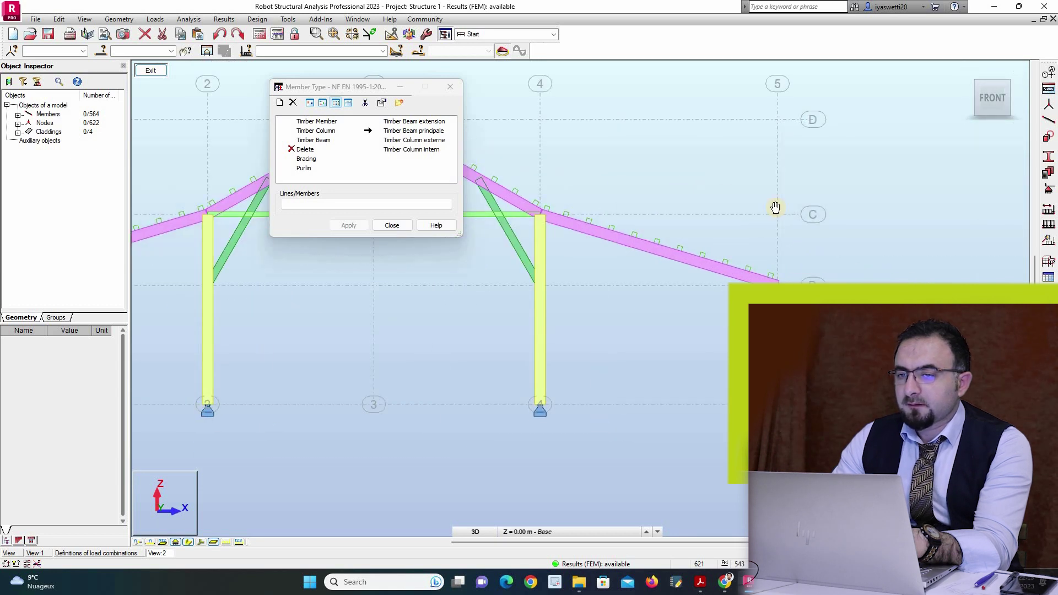
{"action": "middle_click_drag", "start_coordinate": [775, 207], "coordinate": [803, 231]}
{"action": "scroll", "coordinate": [699, 214], "scroll_direction": "up", "scroll_amount": 3}
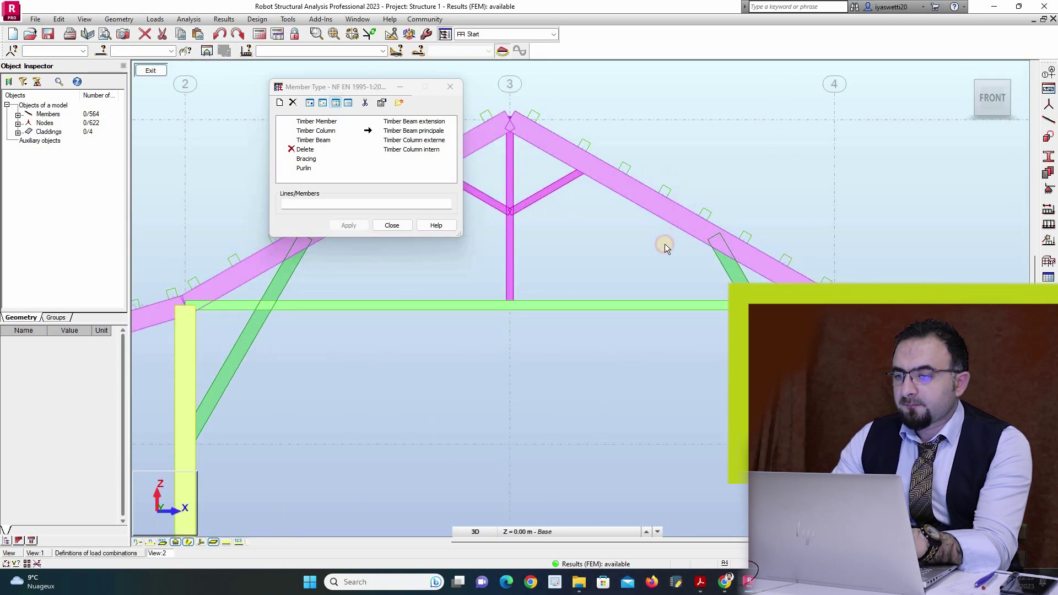
{"action": "left_click", "coordinate": [374, 203]}
{"action": "left_click", "coordinate": [676, 215]}
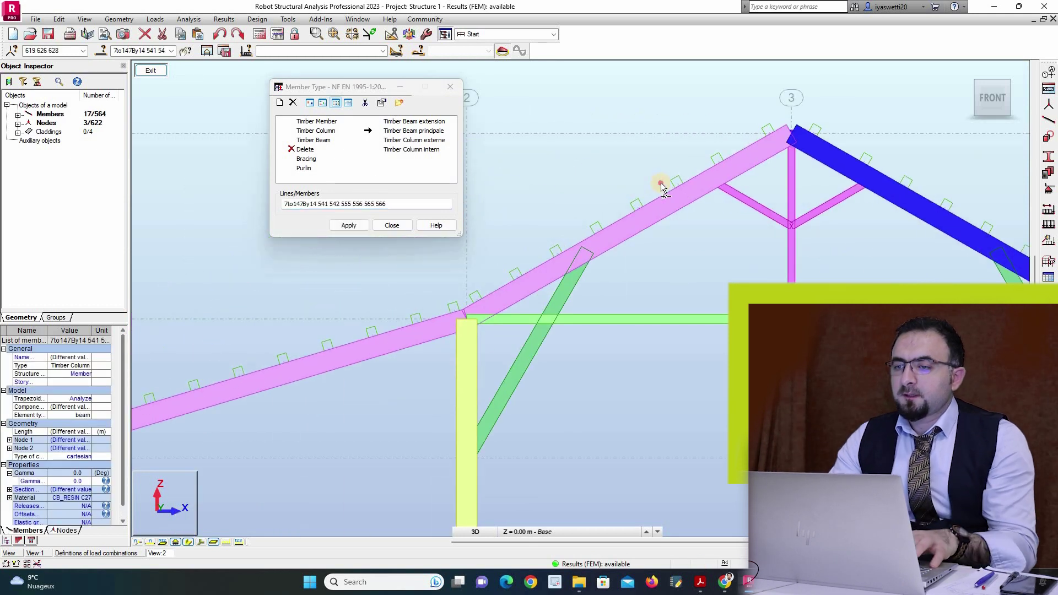
{"action": "left_click", "coordinate": [650, 228]}
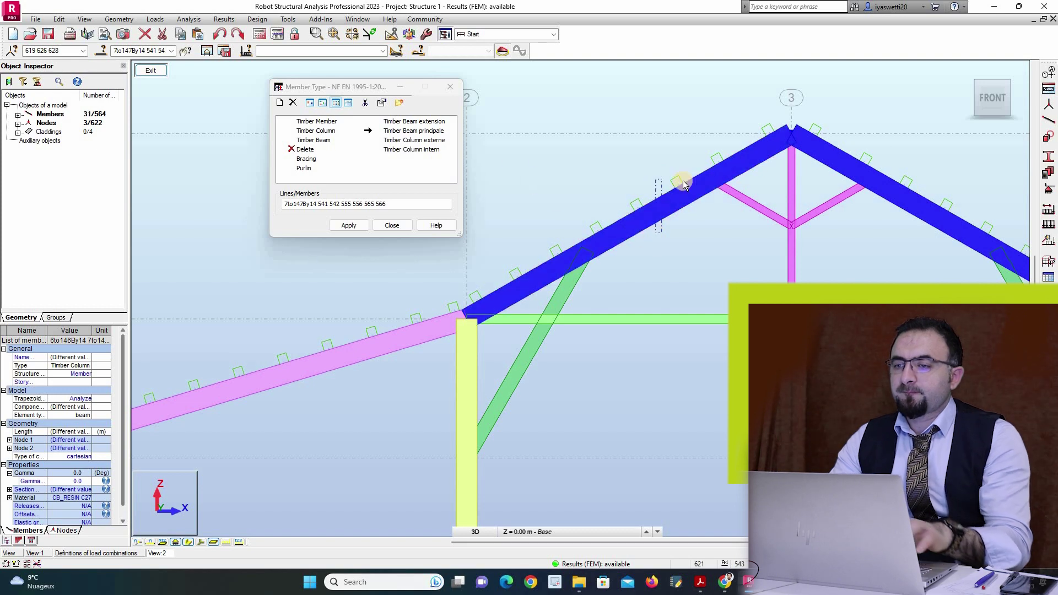
Step: Remove the diagonal bracing members near the front frames from the main beam selection
{"action": "left_click_drag", "start_coordinate": [987, 97], "coordinate": [888, 253]}
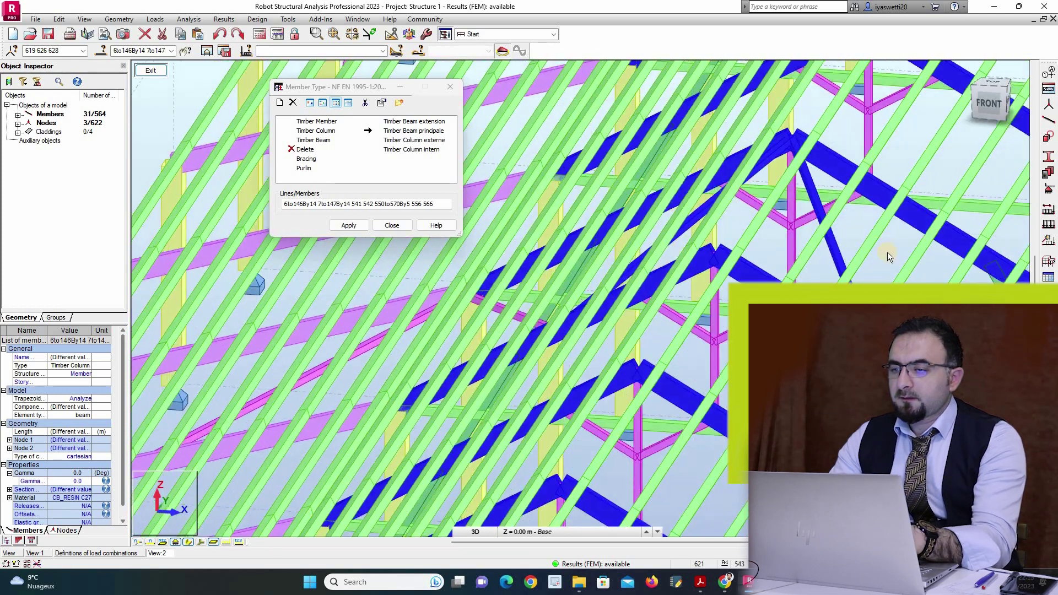
{"action": "scroll", "coordinate": [742, 203], "scroll_direction": "down", "scroll_amount": 6}
{"action": "scroll", "coordinate": [640, 393], "scroll_direction": "up", "scroll_amount": 4}
{"action": "left_click", "coordinate": [636, 399]}
{"action": "left_click", "coordinate": [607, 365]}
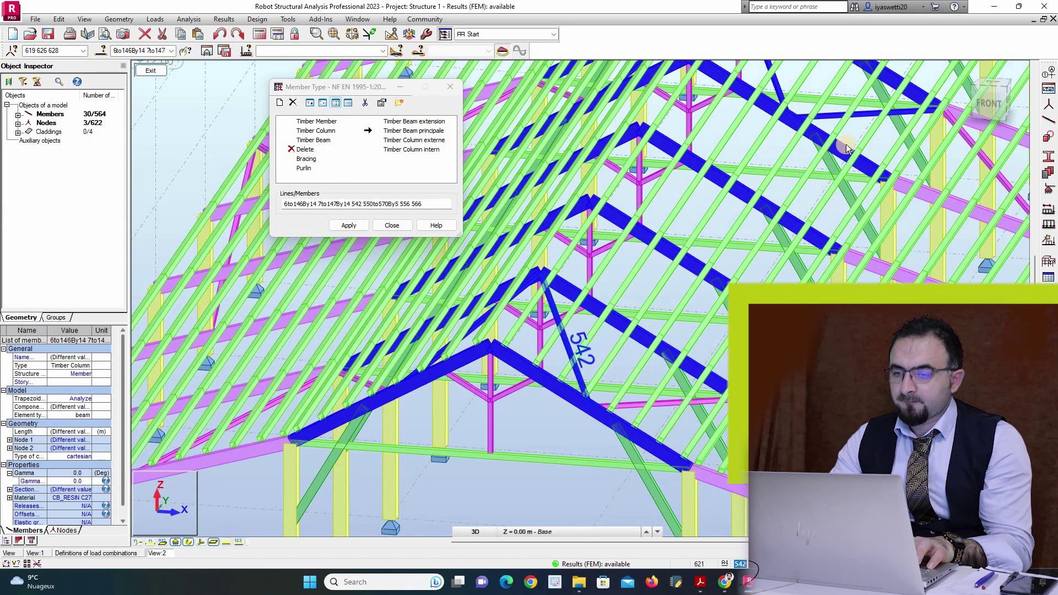
{"action": "left_click", "coordinate": [836, 118]}
{"action": "left_click", "coordinate": [780, 81]}
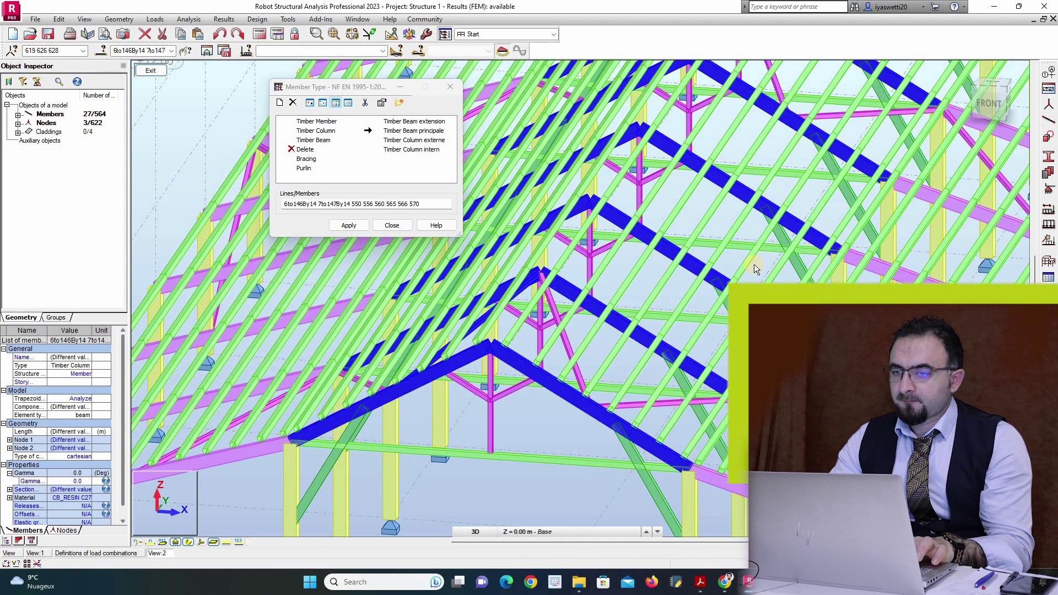
Step: Remove the remaining roof bracing members from the selection and assign the Timber Beam principale type to the selected main beams
{"action": "middle_click_drag", "start_coordinate": [721, 169], "coordinate": [960, 191]}
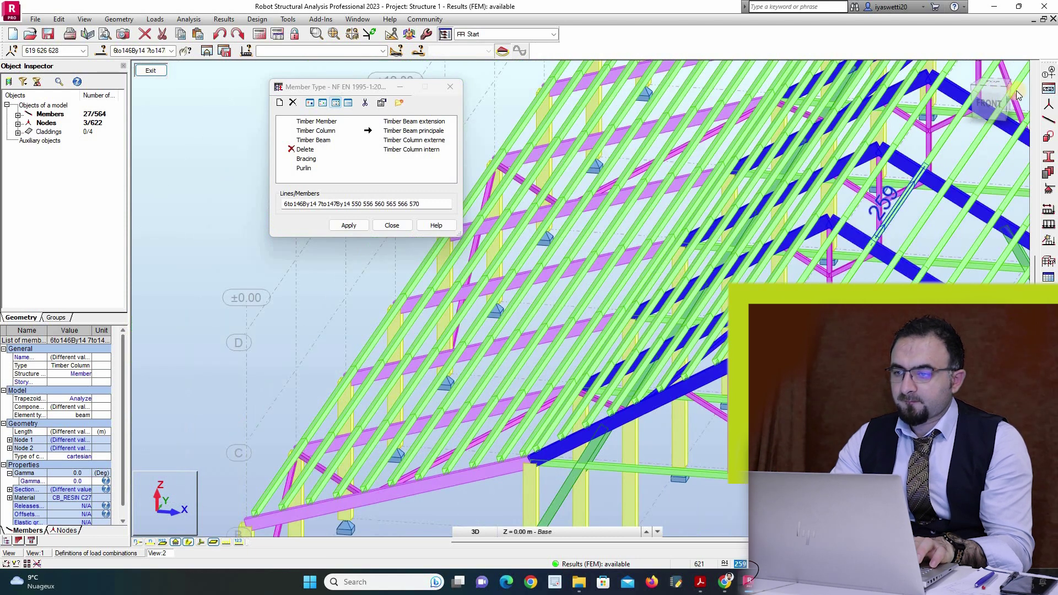
{"action": "left_click", "coordinate": [990, 107]}
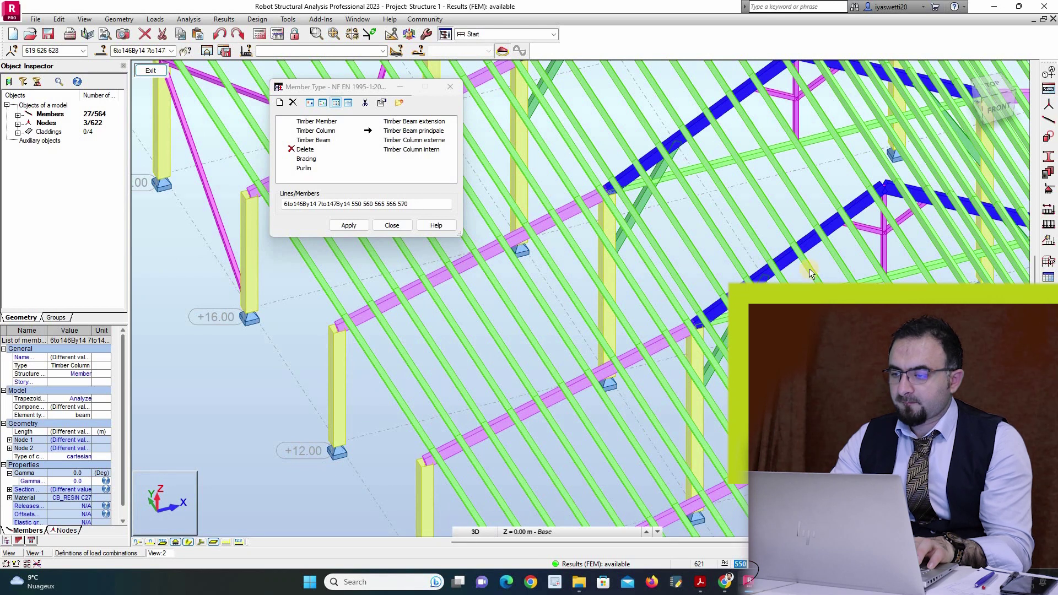
{"action": "scroll", "coordinate": [799, 259], "scroll_direction": "down", "scroll_amount": 4}
{"action": "scroll", "coordinate": [753, 194], "scroll_direction": "up", "scroll_amount": 4}
{"action": "left_click", "coordinate": [772, 185], "text": "ctrl"}
{"action": "scroll", "coordinate": [662, 110], "scroll_direction": "down", "scroll_amount": 2}
{"action": "middle_click_drag", "start_coordinate": [629, 184], "coordinate": [701, 467]}
{"action": "middle_click_drag", "start_coordinate": [583, 64], "coordinate": [755, 275]}
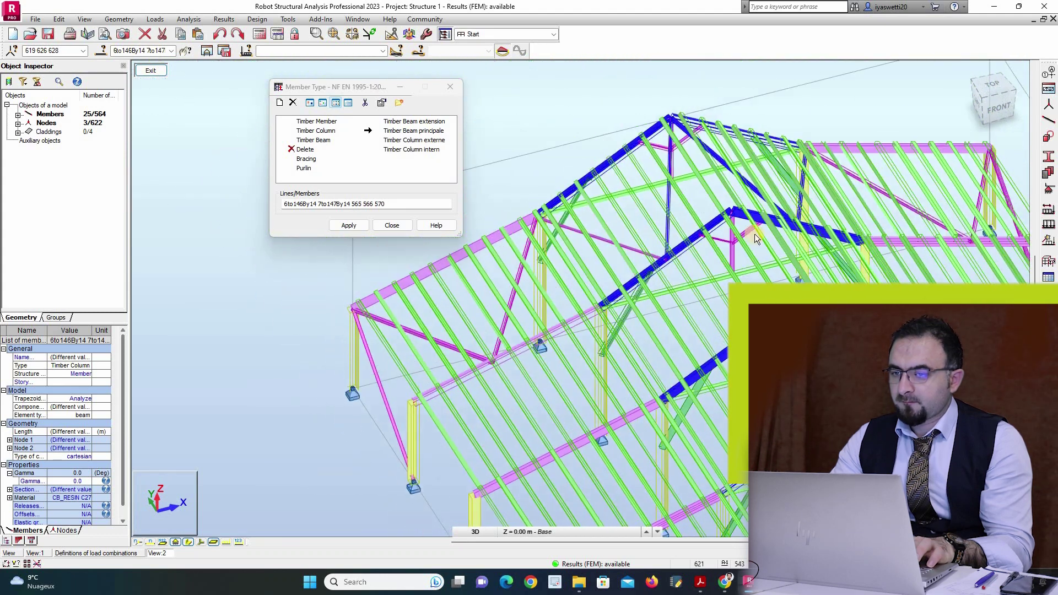
{"action": "left_click", "coordinate": [676, 212], "text": "ctrl"}
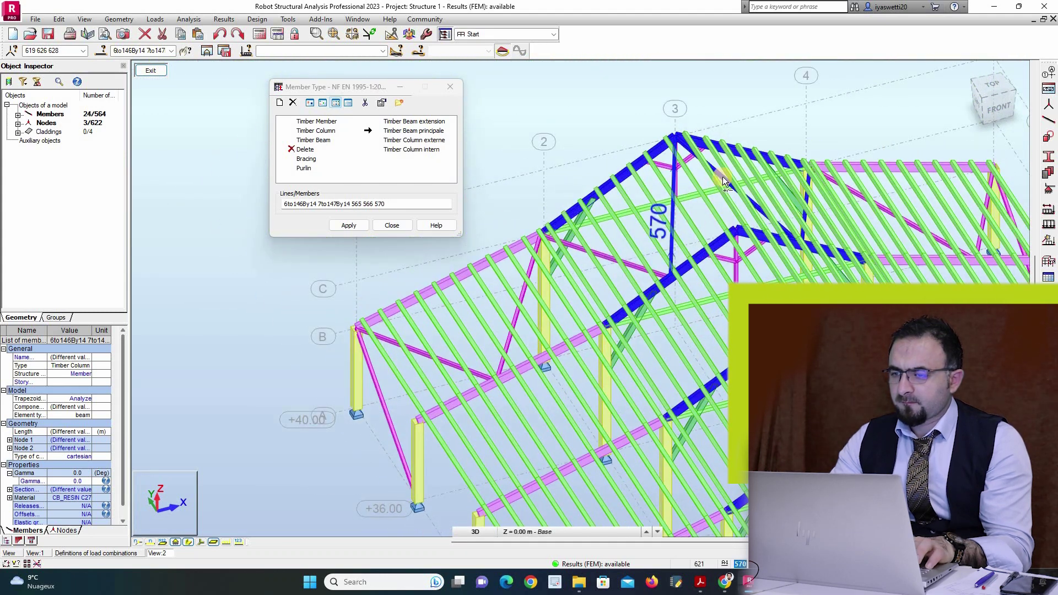
{"action": "left_click", "coordinate": [723, 179], "text": "ctrl"}
{"action": "scroll", "coordinate": [706, 216], "scroll_direction": "down", "scroll_amount": 3}
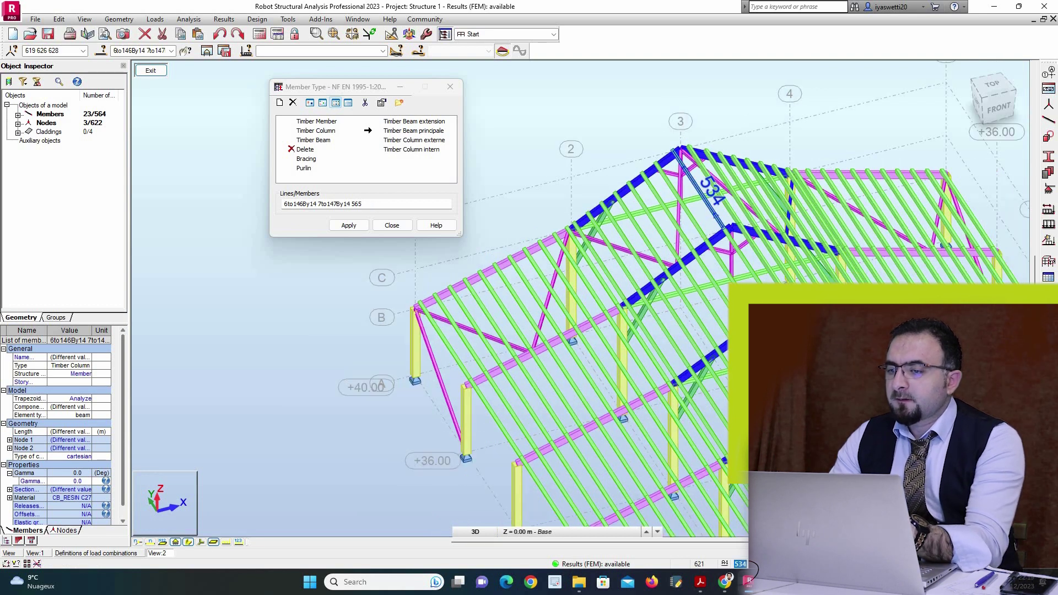
{"action": "middle_click_drag", "start_coordinate": [548, 192], "coordinate": [315, 11]}
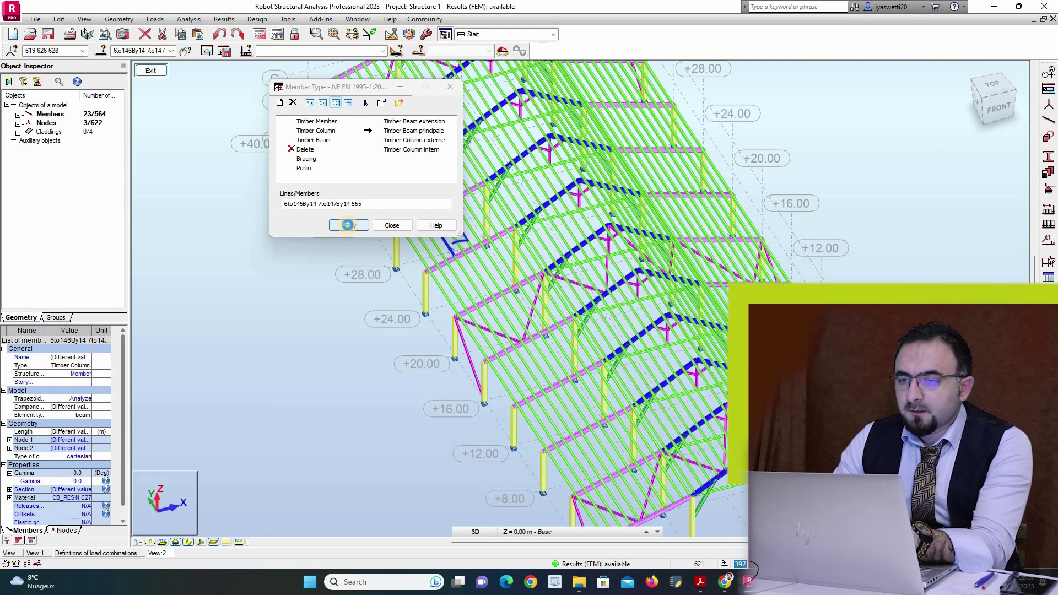
{"action": "left_click", "coordinate": [999, 111]}
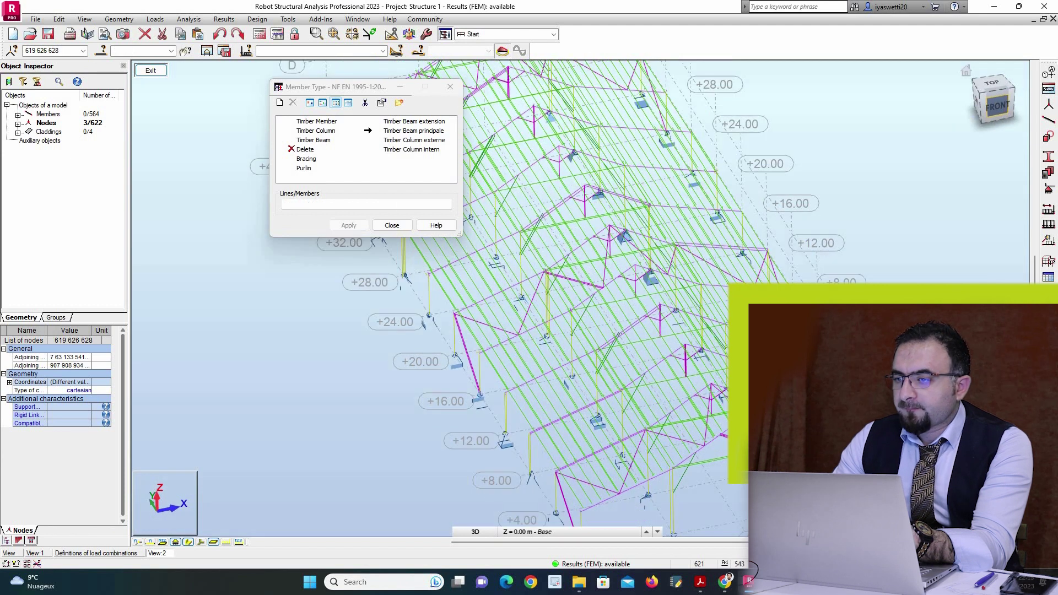
Step: Choose the Timber Beam extension type and select the side extension beams of all frames in the front view
{"action": "scroll", "coordinate": [695, 287], "scroll_direction": "up", "scroll_amount": 7}
{"action": "left_click", "coordinate": [778, 202]}
{"action": "left_click", "coordinate": [415, 121]}
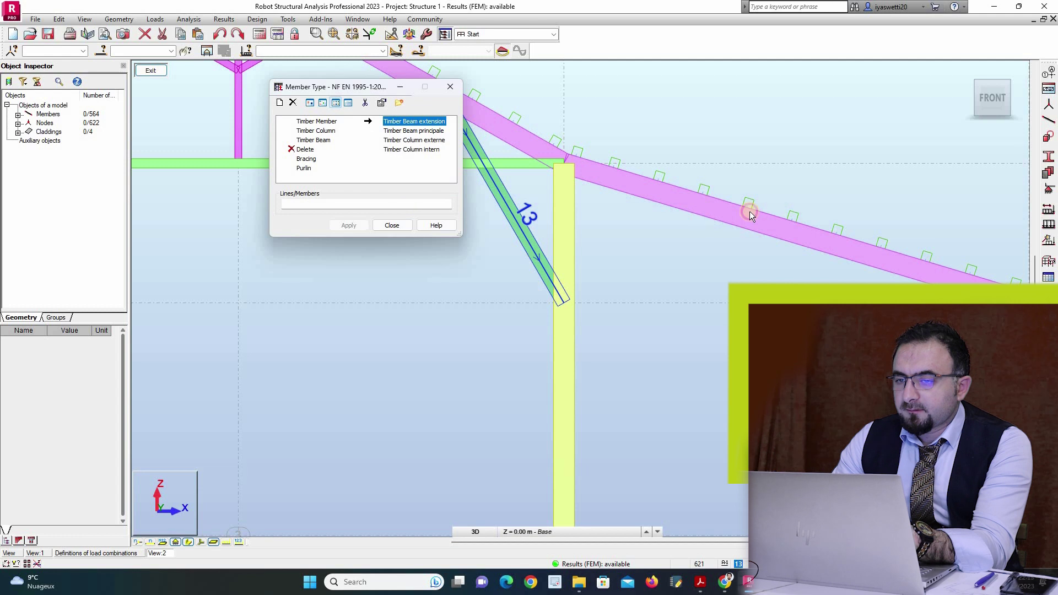
{"action": "left_click_drag", "start_coordinate": [779, 202], "coordinate": [764, 251]}
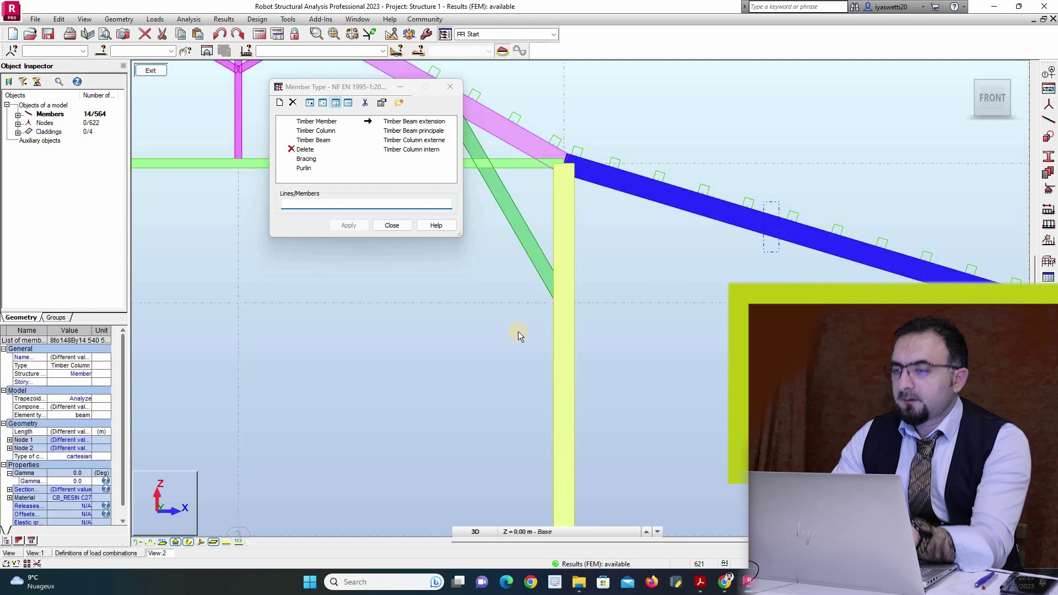
{"action": "scroll", "coordinate": [518, 332], "scroll_direction": "down", "scroll_amount": 5}
{"action": "scroll", "coordinate": [332, 273], "scroll_direction": "up", "scroll_amount": 5}
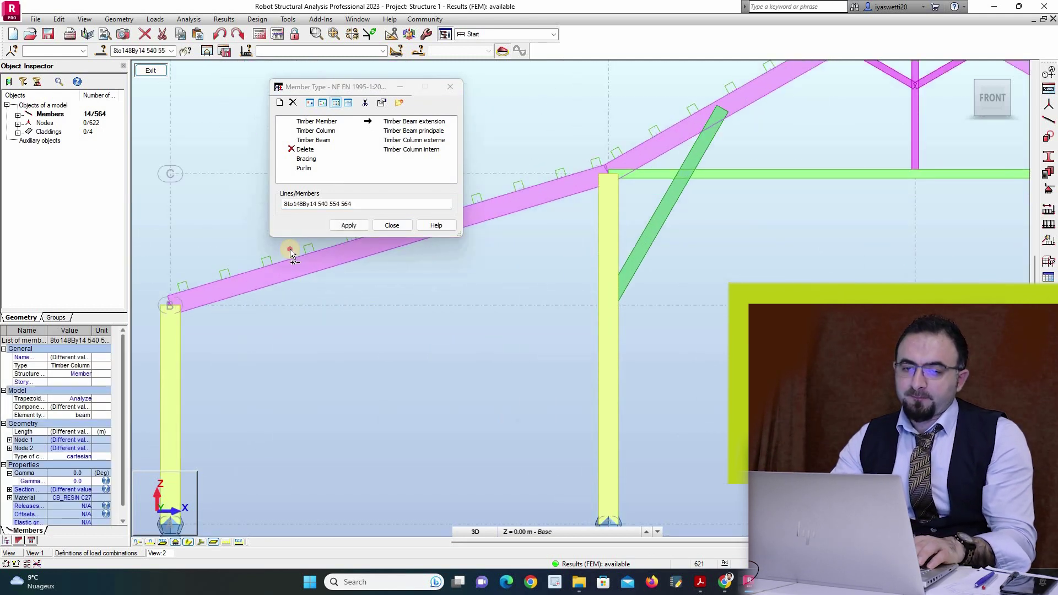
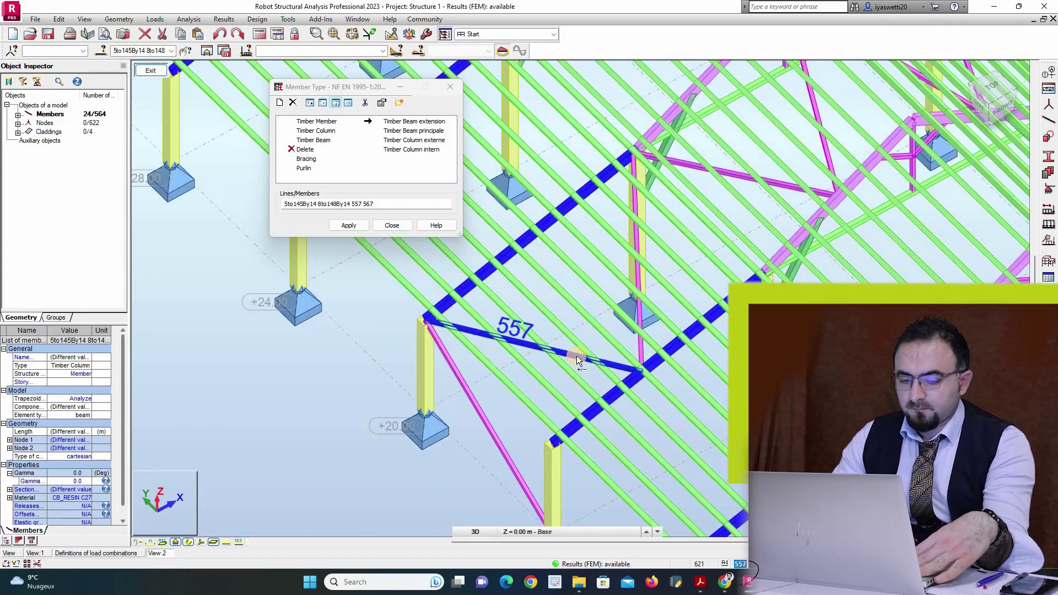
Step: Remove the roof bracing members from the selection and assign the Timber Beam extension type to the selected extension beams
{"action": "scroll", "coordinate": [577, 236], "scroll_direction": "down", "scroll_amount": 4}
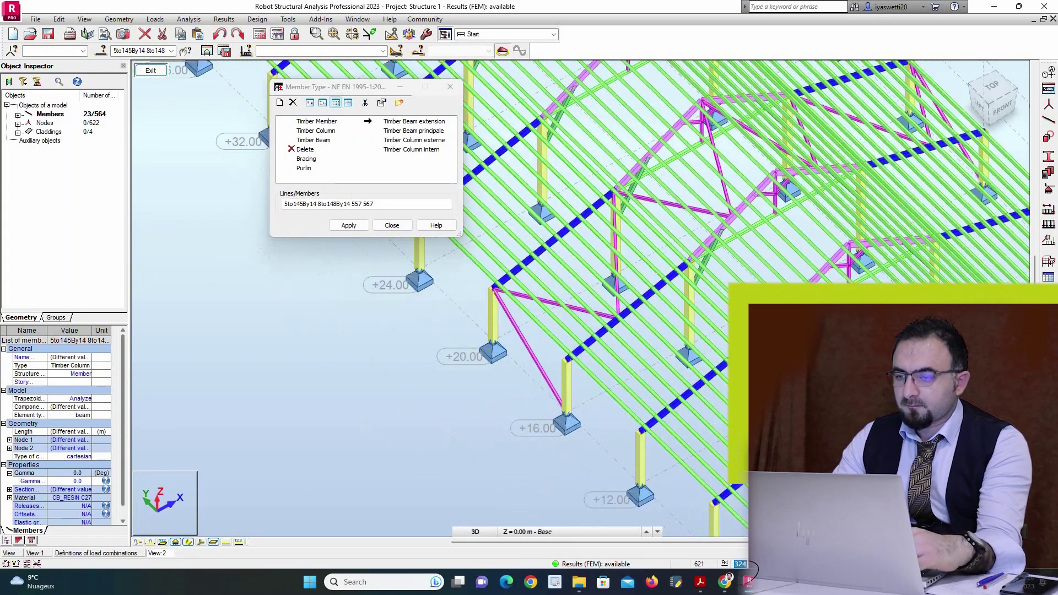
{"action": "scroll", "coordinate": [512, 184], "scroll_direction": "up", "scroll_amount": 5}
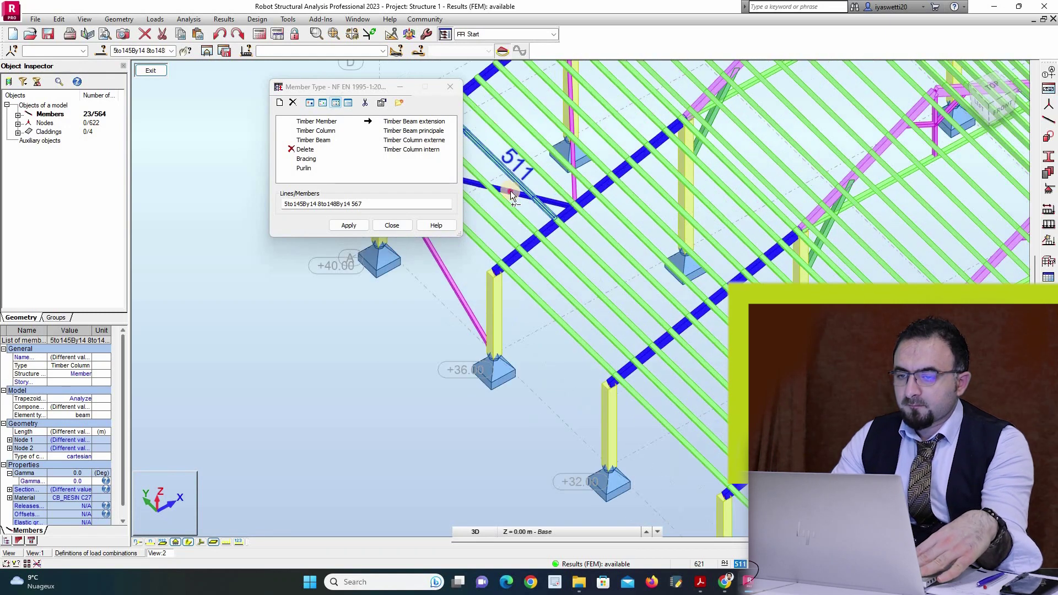
{"action": "left_click", "coordinate": [511, 191]}
{"action": "left_click", "coordinate": [350, 226]}
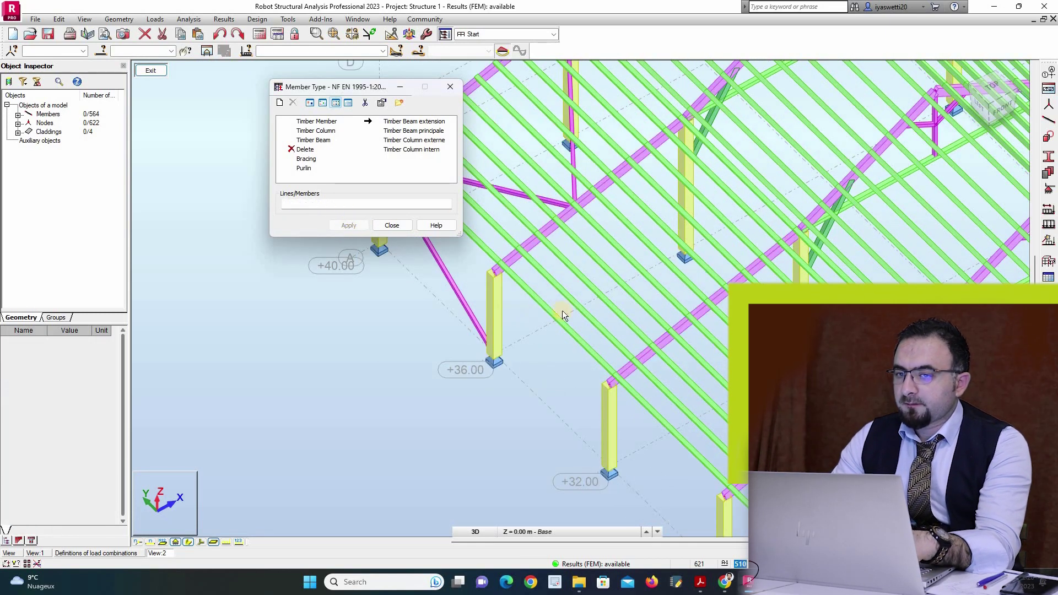
Step: Select all members with section REC 100x100 and assign the Purlin type to them
{"action": "scroll", "coordinate": [574, 309], "scroll_direction": "down", "scroll_amount": 5}
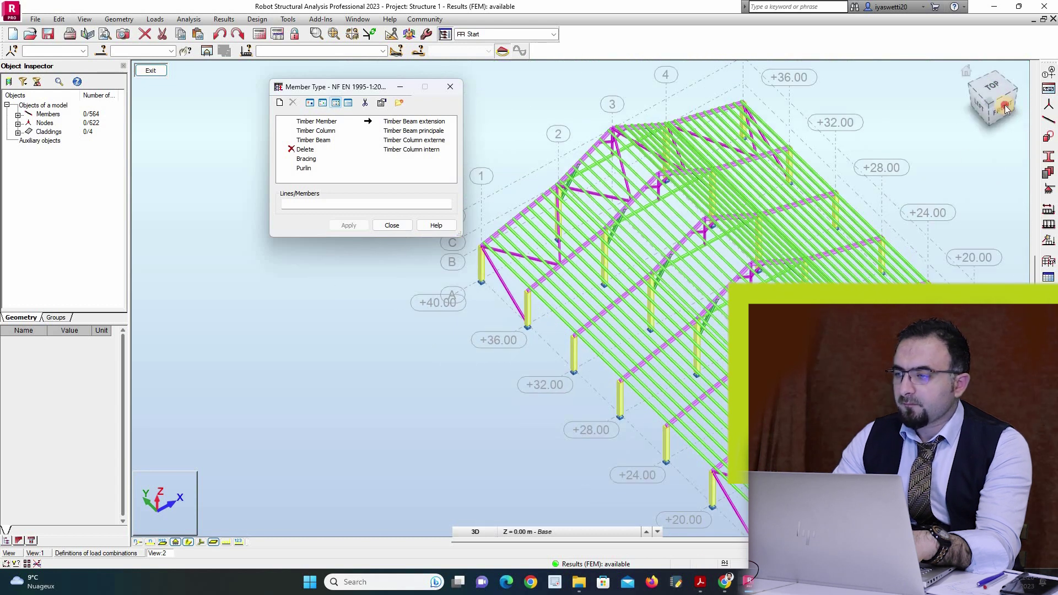
{"action": "left_click", "coordinate": [1005, 107]}
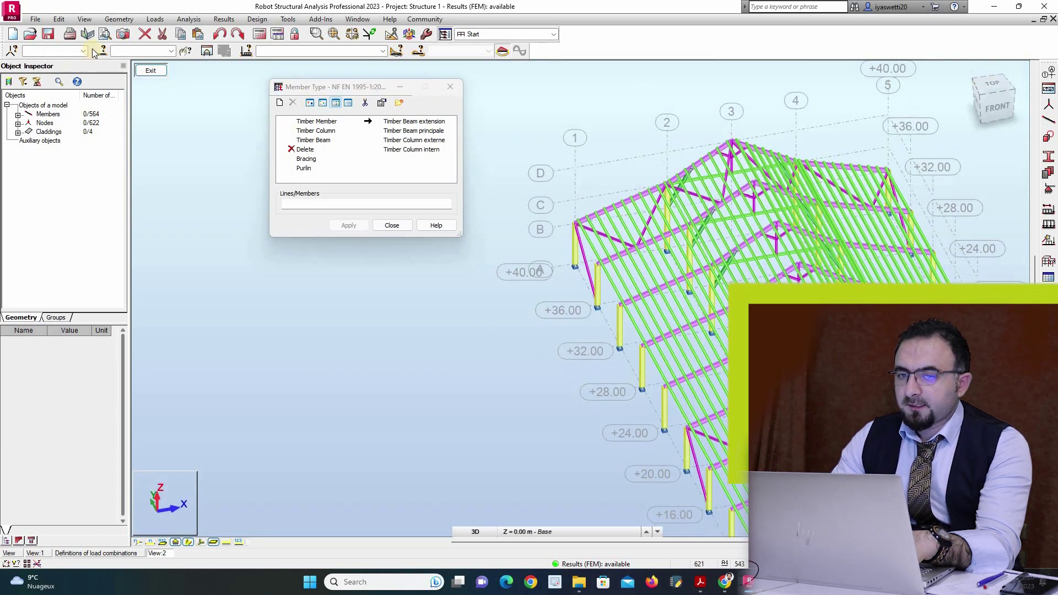
{"action": "scroll", "coordinate": [623, 237], "scroll_direction": "up", "scroll_amount": 5}
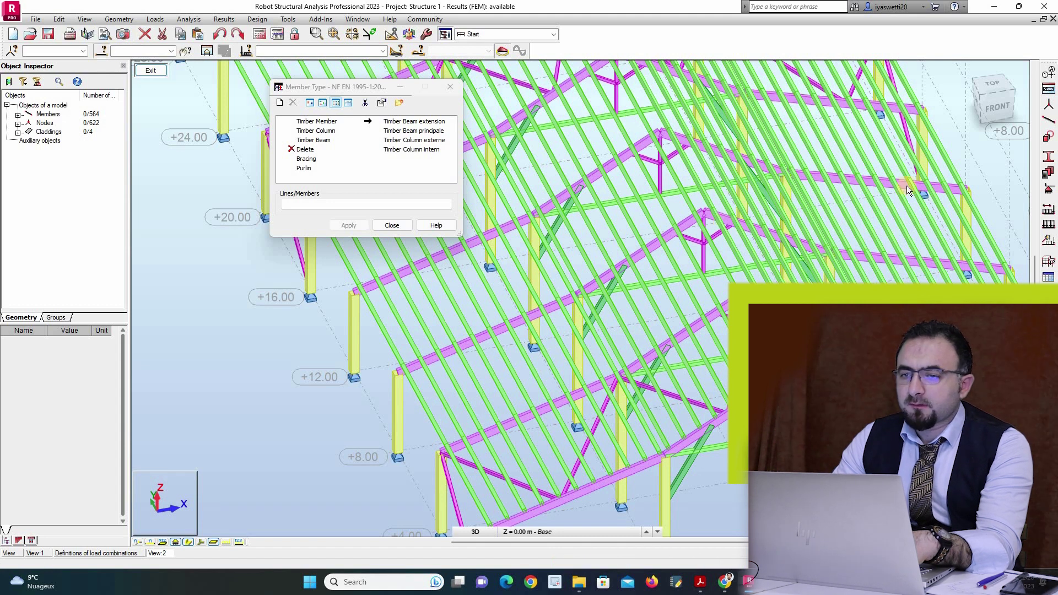
{"action": "left_click", "coordinate": [998, 181]}
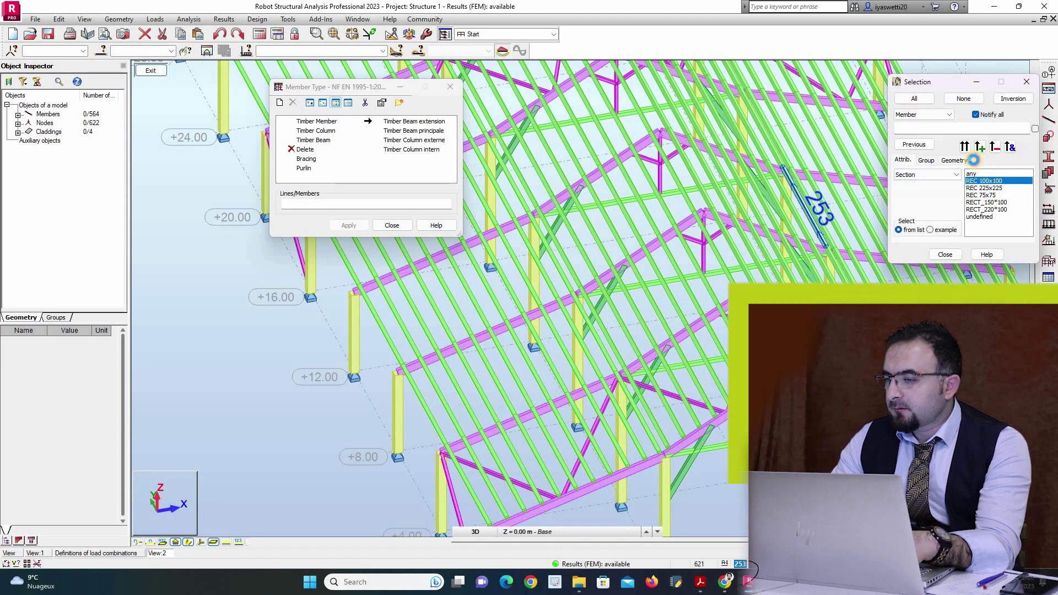
{"action": "left_click", "coordinate": [946, 254]}
{"action": "left_click", "coordinate": [399, 205]}
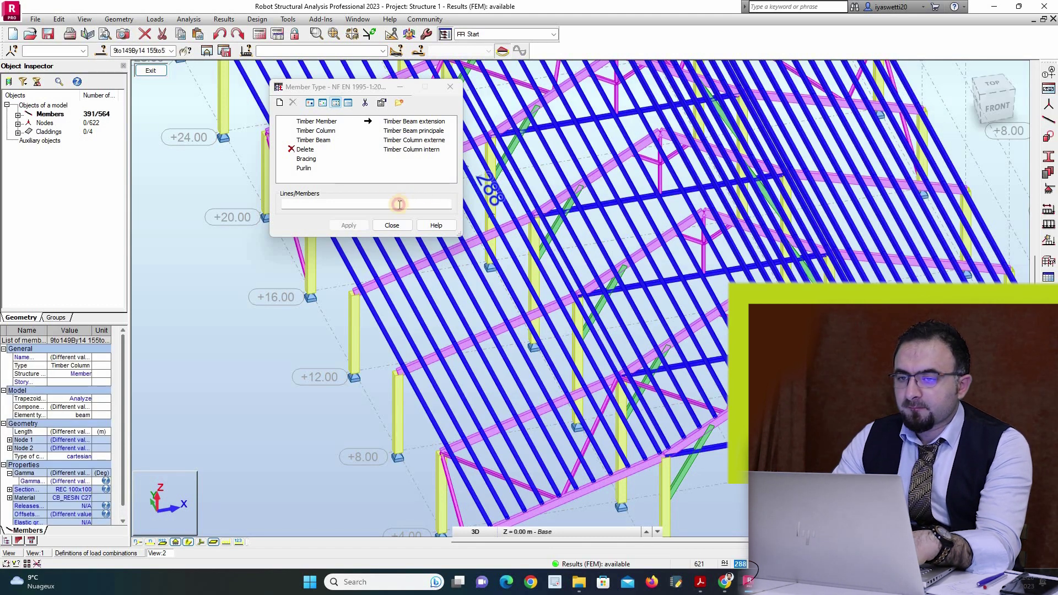
{"action": "left_click", "coordinate": [304, 168]}
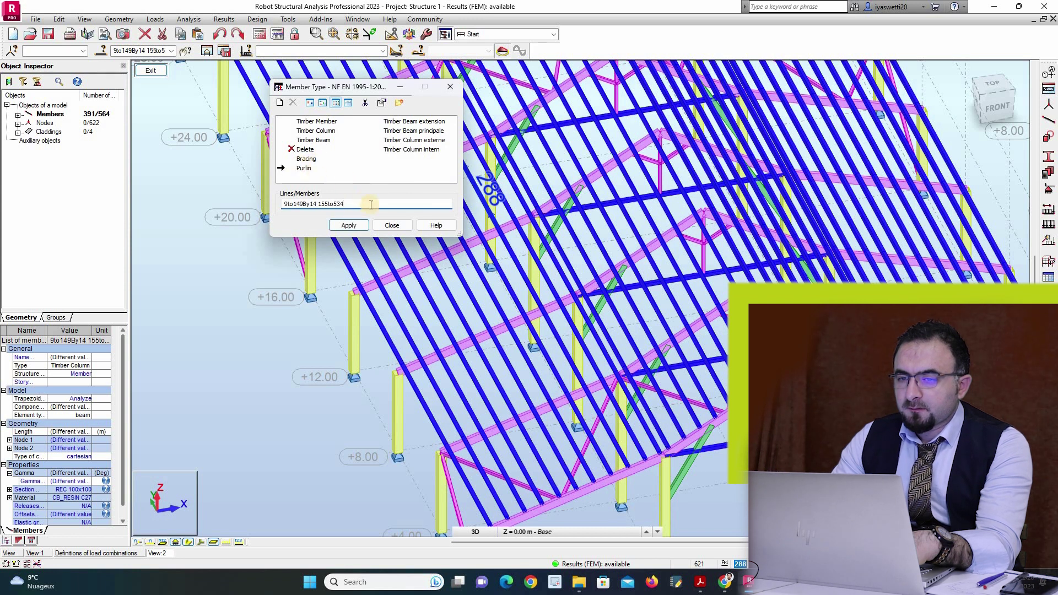
{"action": "left_click", "coordinate": [349, 225]}
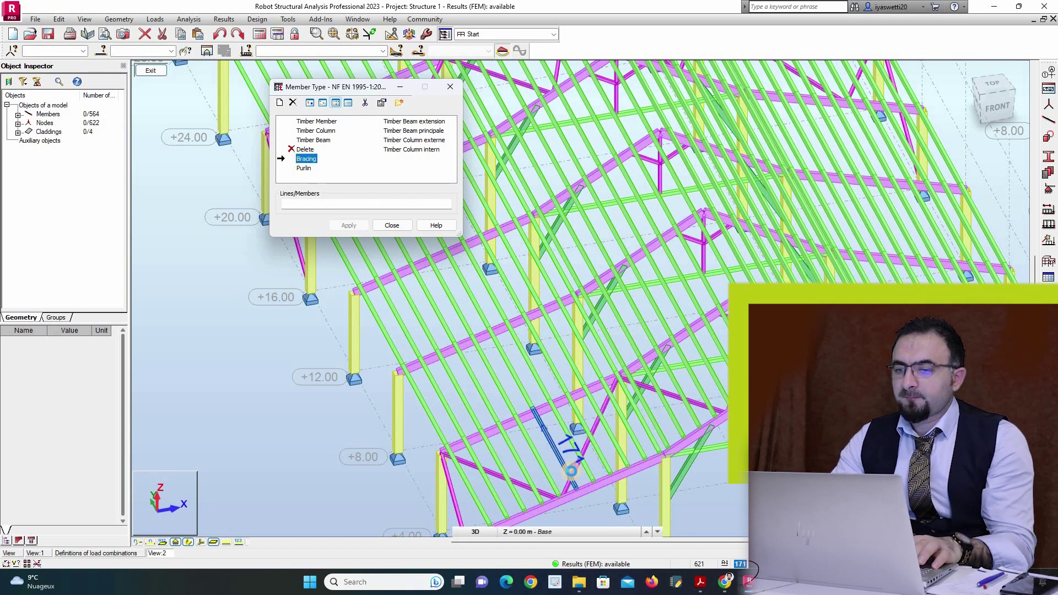
{"action": "left_click", "coordinate": [574, 469]}
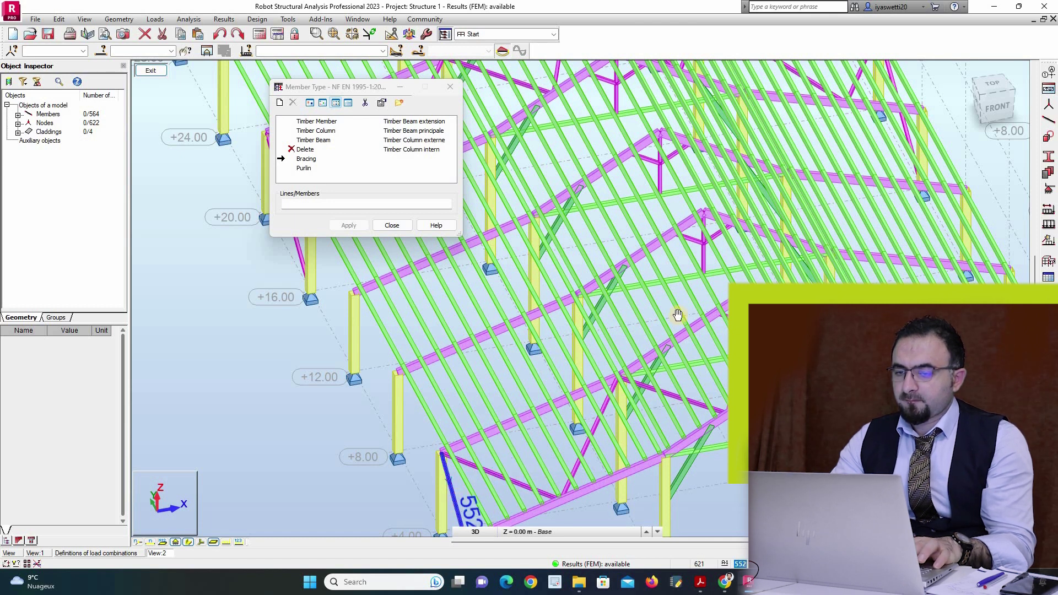
{"action": "middle_click_drag", "start_coordinate": [679, 316], "coordinate": [657, 131]}
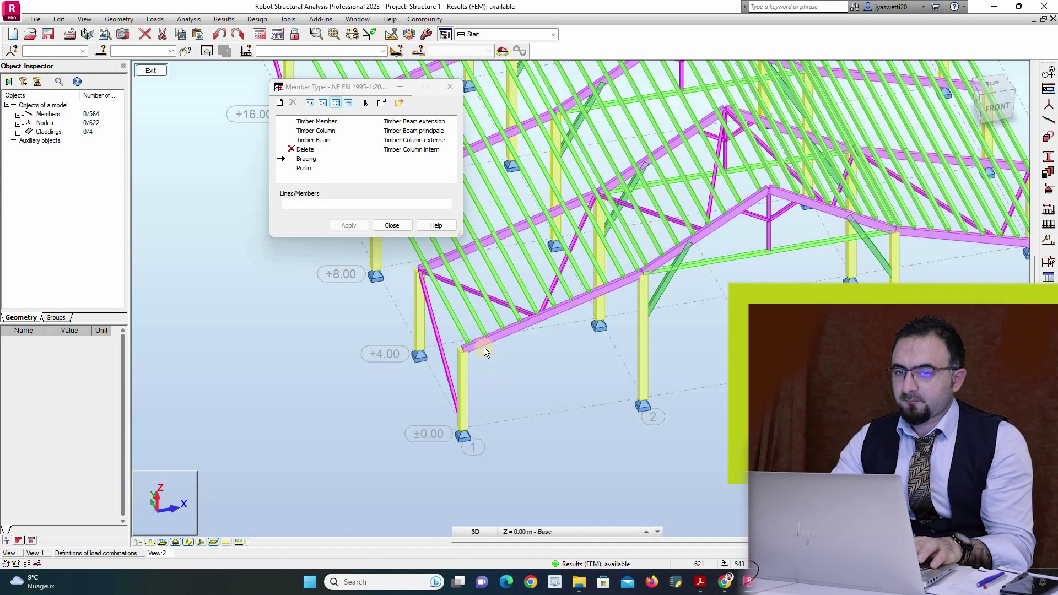
{"action": "left_click", "coordinate": [333, 204]}
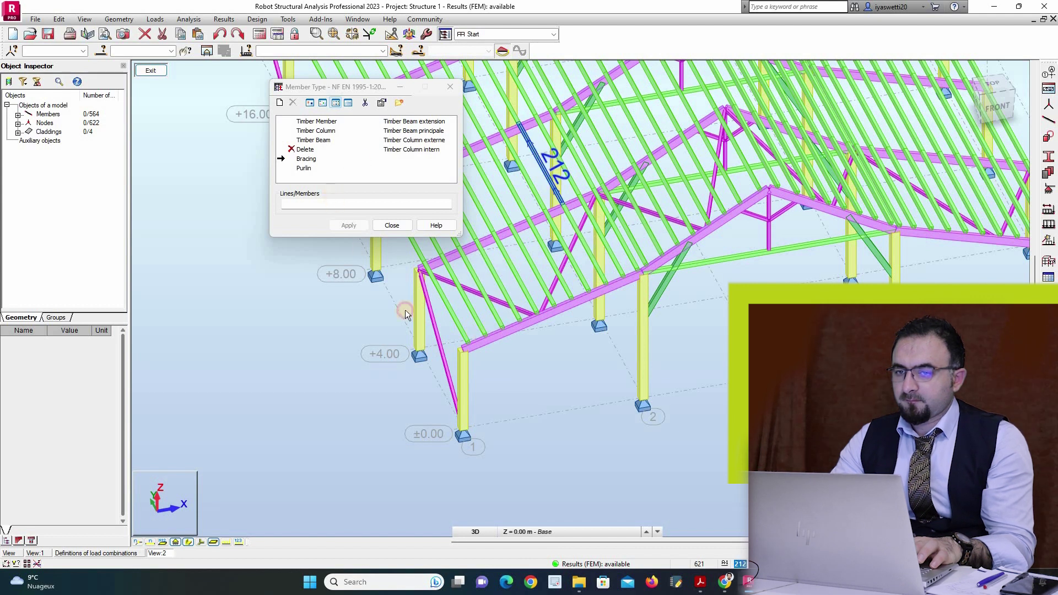
{"action": "left_click", "coordinate": [431, 319]}
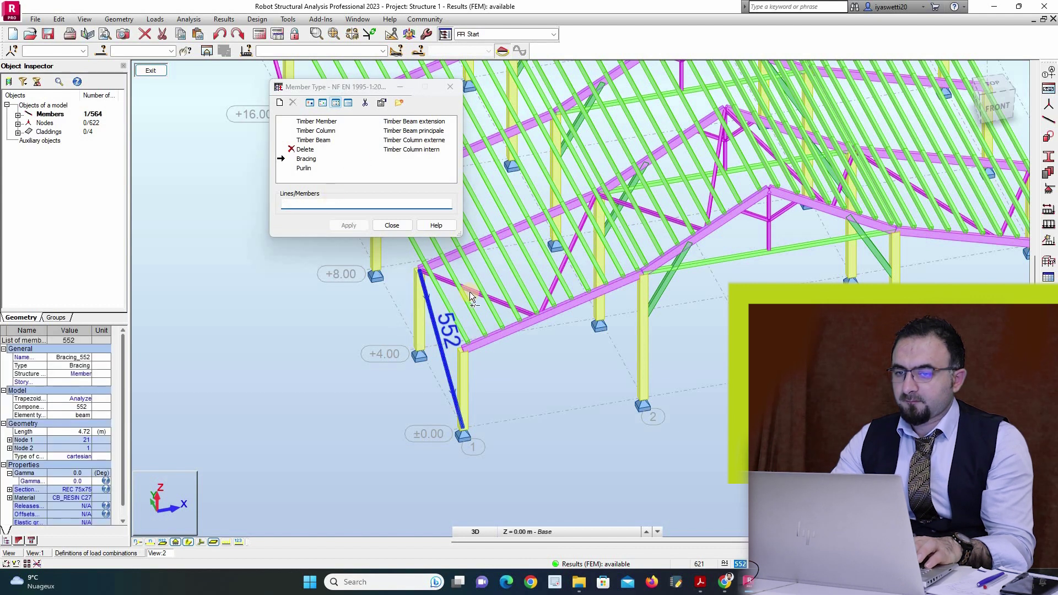
{"action": "left_click", "coordinate": [472, 292], "text": "ctrl"}
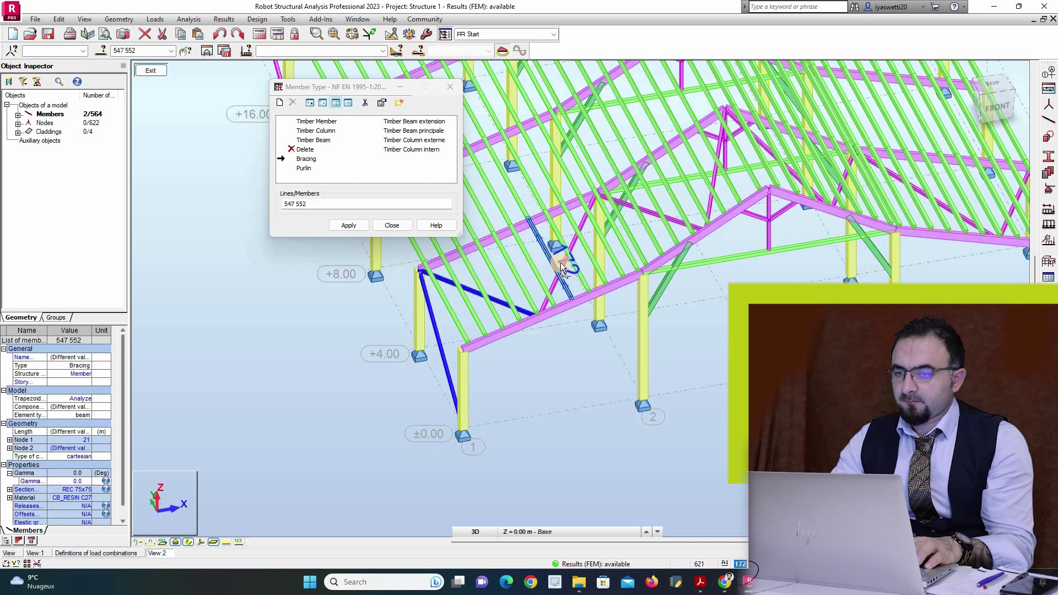
{"action": "left_click", "coordinate": [632, 214], "text": "ctrl"}
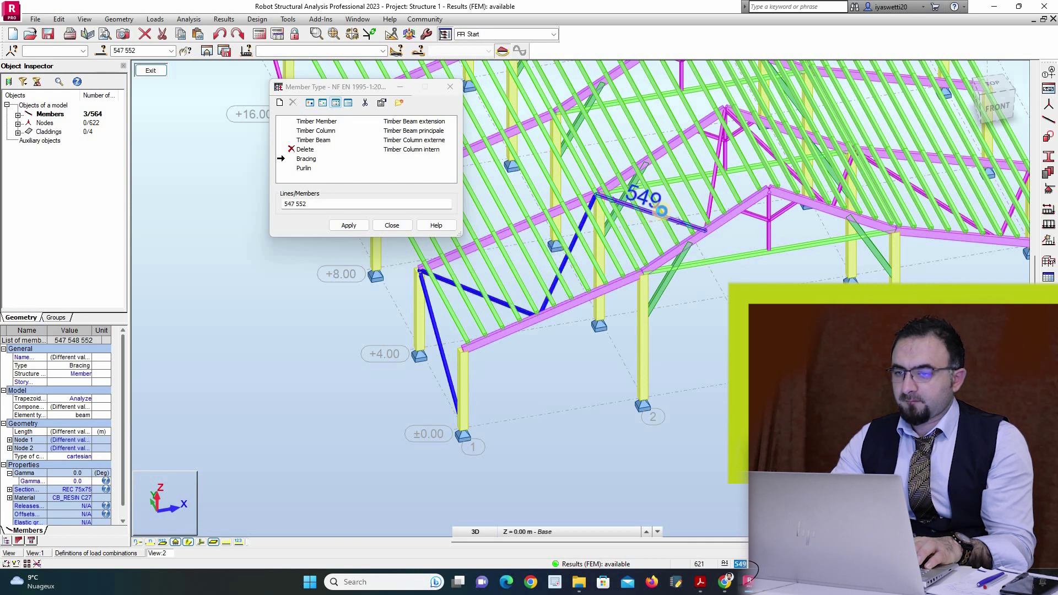
{"action": "left_click", "coordinate": [653, 211], "text": "ctrl"}
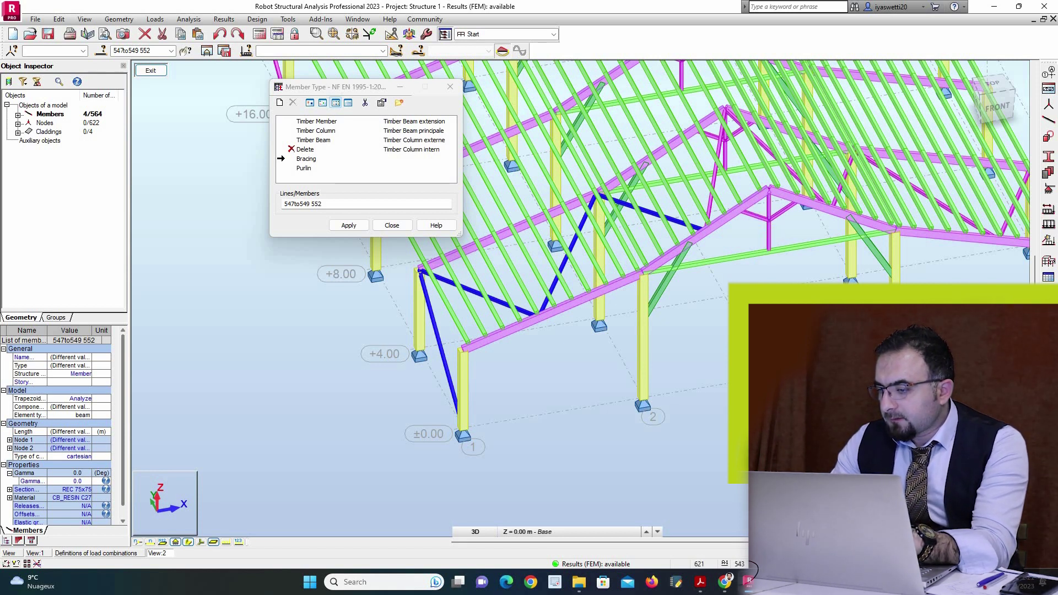
Step: Select all members with section REC 75x75 and remove the king posts and struts of the central trusses from the selection
{"action": "left_click", "coordinate": [100, 51]}
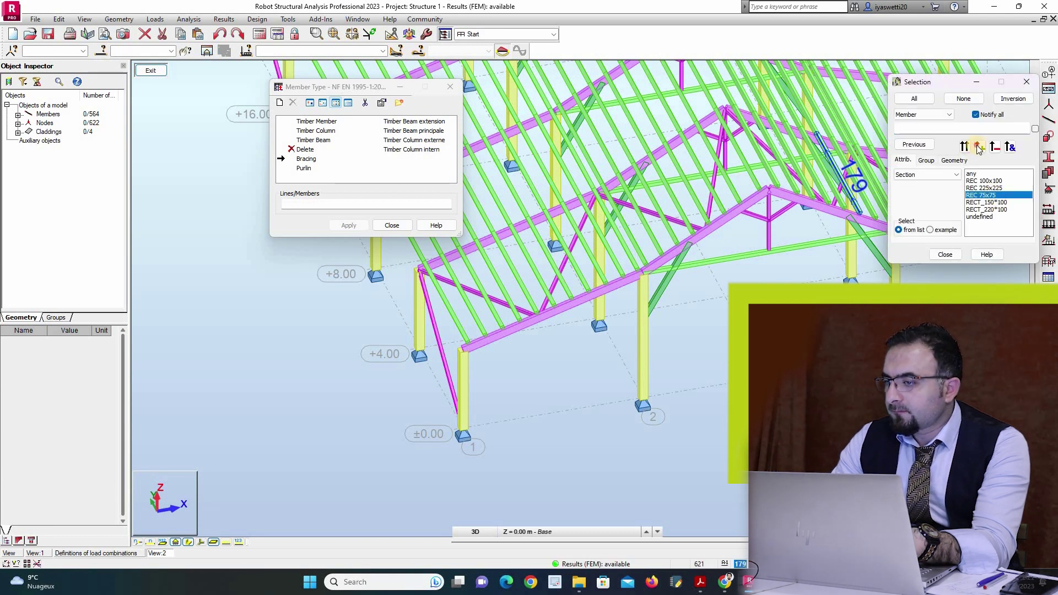
{"action": "left_click", "coordinate": [945, 255]}
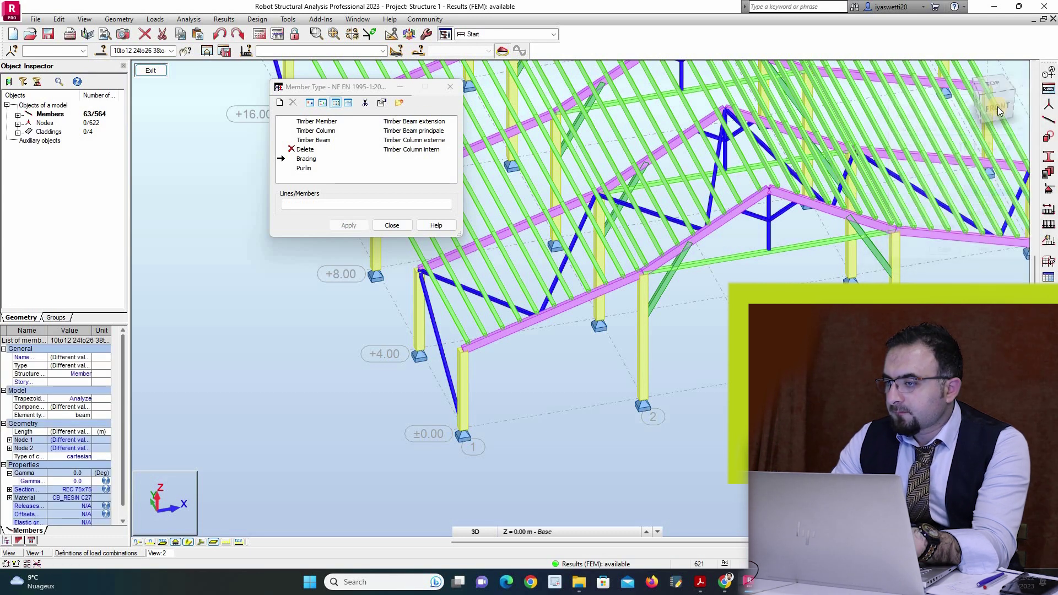
{"action": "left_click", "coordinate": [977, 113]}
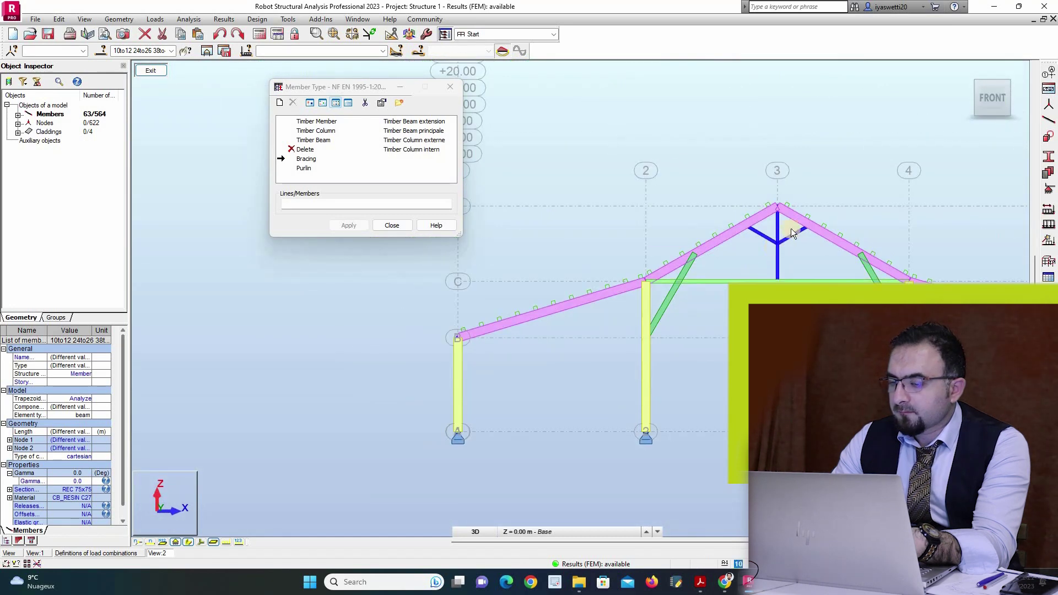
{"action": "scroll", "coordinate": [792, 228], "scroll_direction": "up", "scroll_amount": 3}
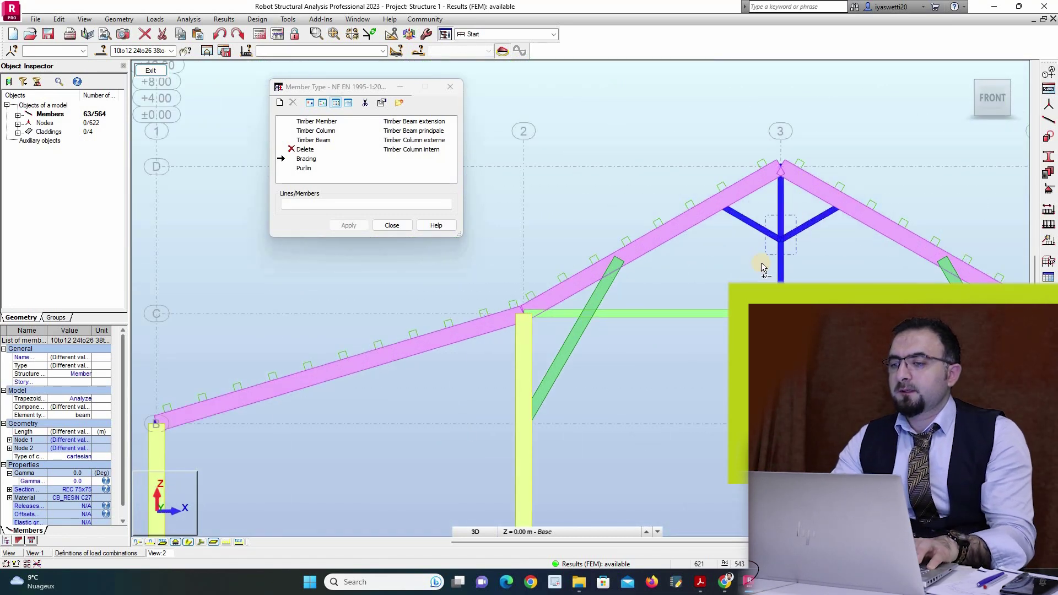
{"action": "left_click_drag", "start_coordinate": [994, 108], "coordinate": [859, 144]}
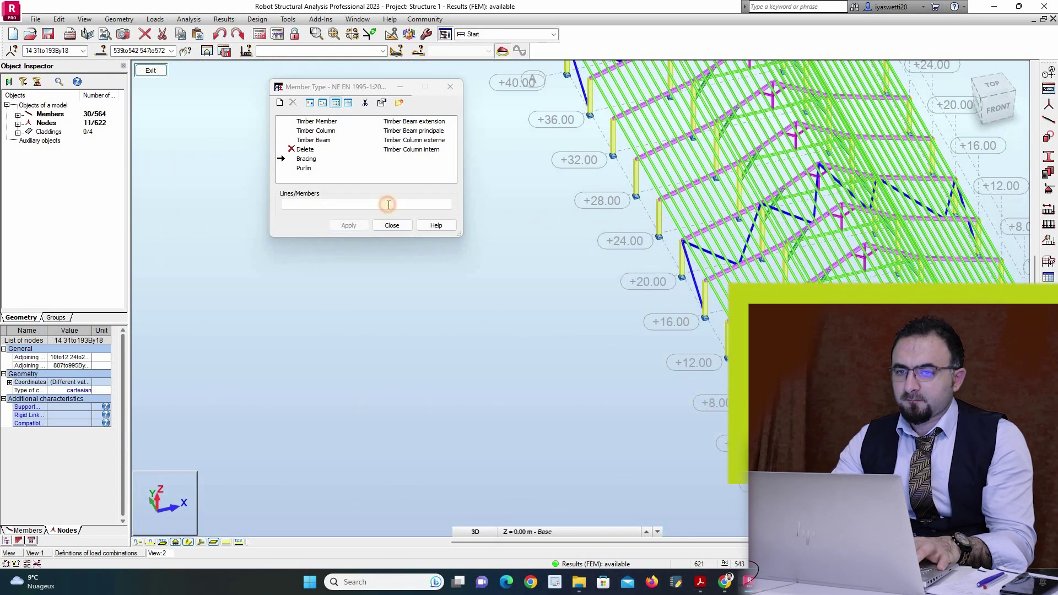
Step: Assign the Bracing type to members 539to542 and 547to572 and close the Member Type dialog
{"action": "left_click", "coordinate": [342, 228]}
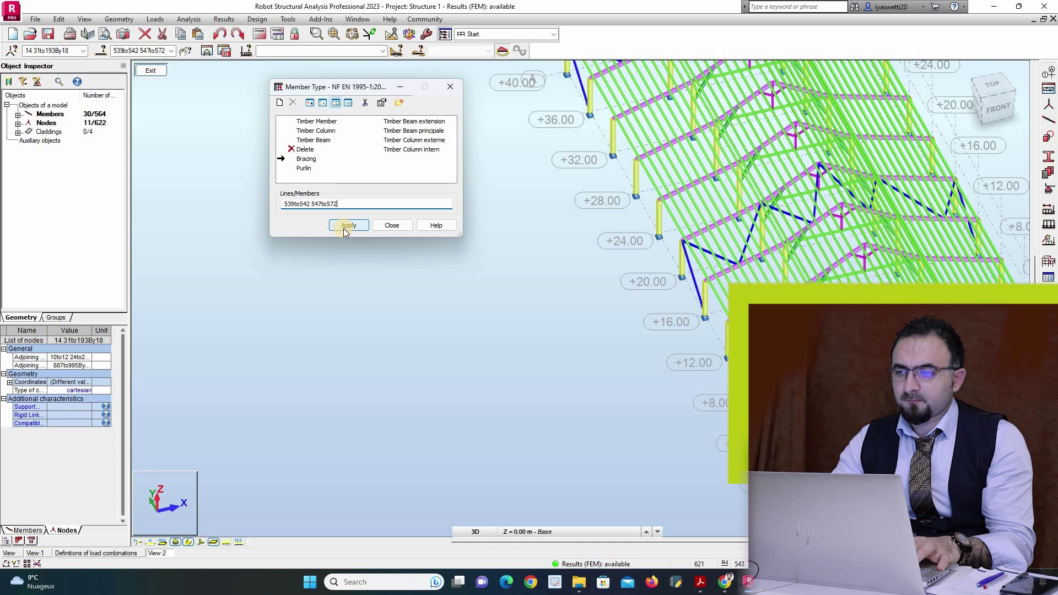
{"action": "left_click", "coordinate": [342, 228]}
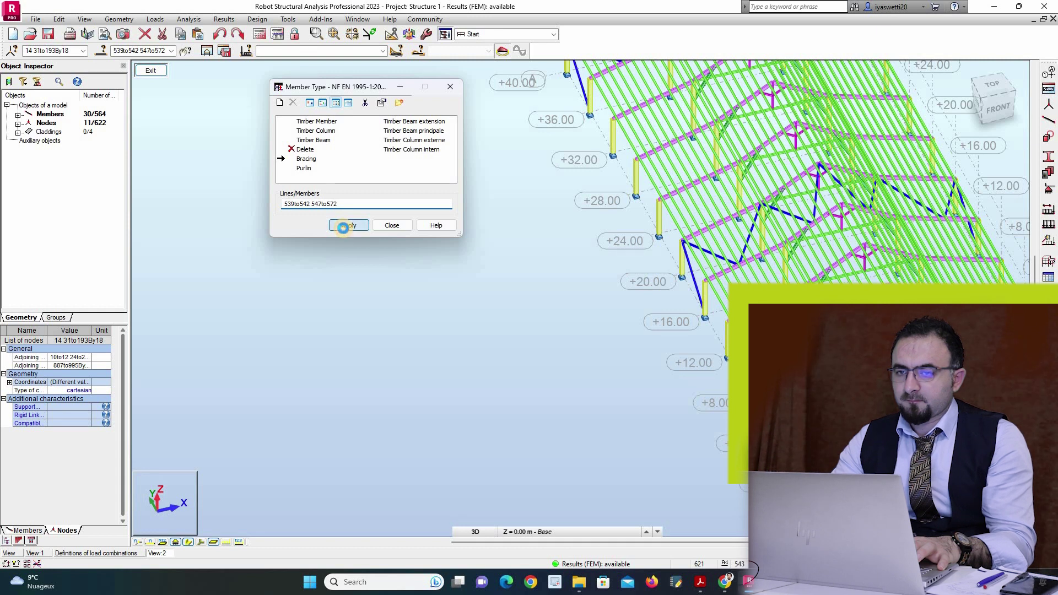
{"action": "left_click", "coordinate": [390, 228]}
Step: Examine the frame's truss members in the front view and compare them with the King-Post-Truss-and-Its-Components.jpg diagram
{"action": "left_click", "coordinate": [1007, 106]}
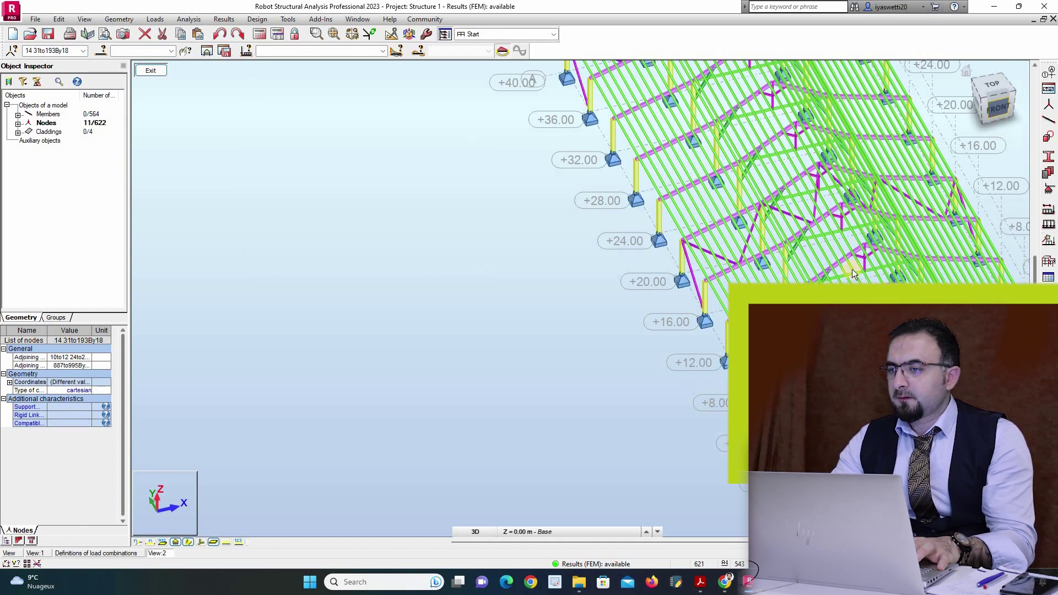
{"action": "scroll", "coordinate": [839, 197], "scroll_direction": "up", "scroll_amount": 3}
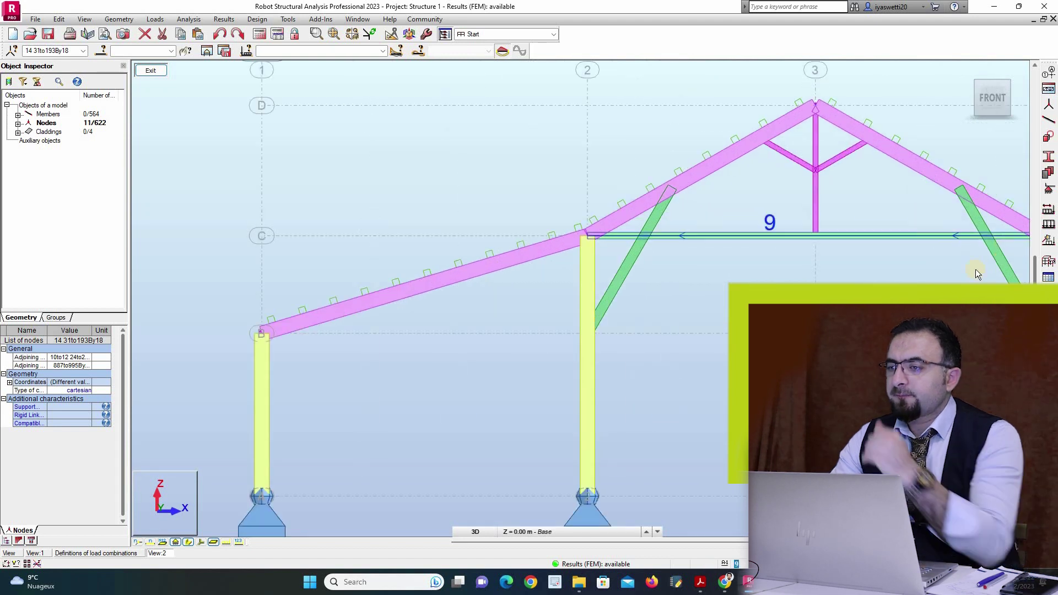
{"action": "scroll", "coordinate": [826, 254], "scroll_direction": "up", "scroll_amount": 2}
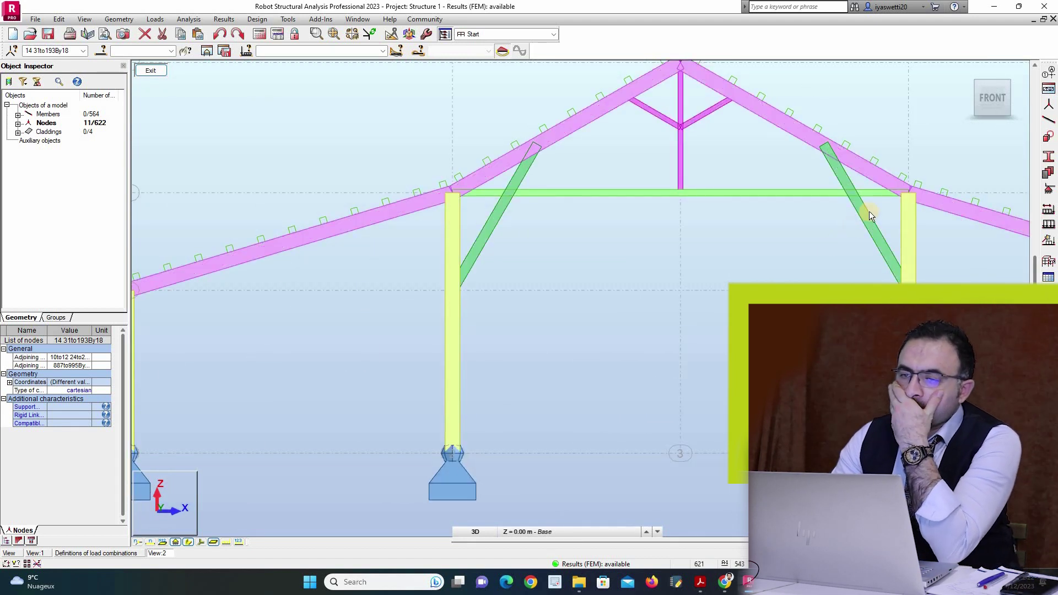
{"action": "left_click", "coordinate": [582, 584]}
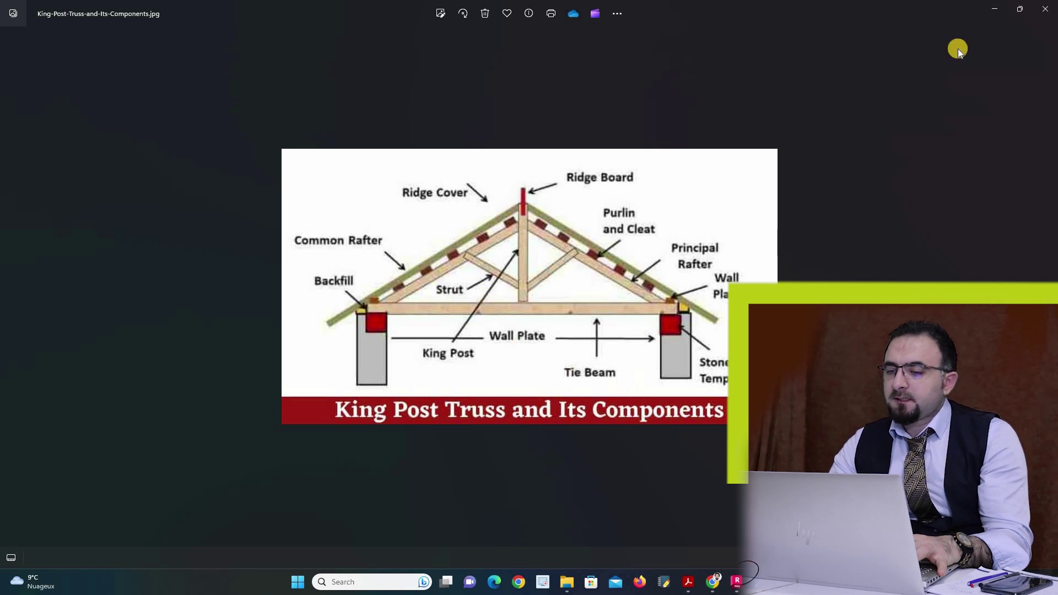
{"action": "left_click", "coordinate": [995, 11]}
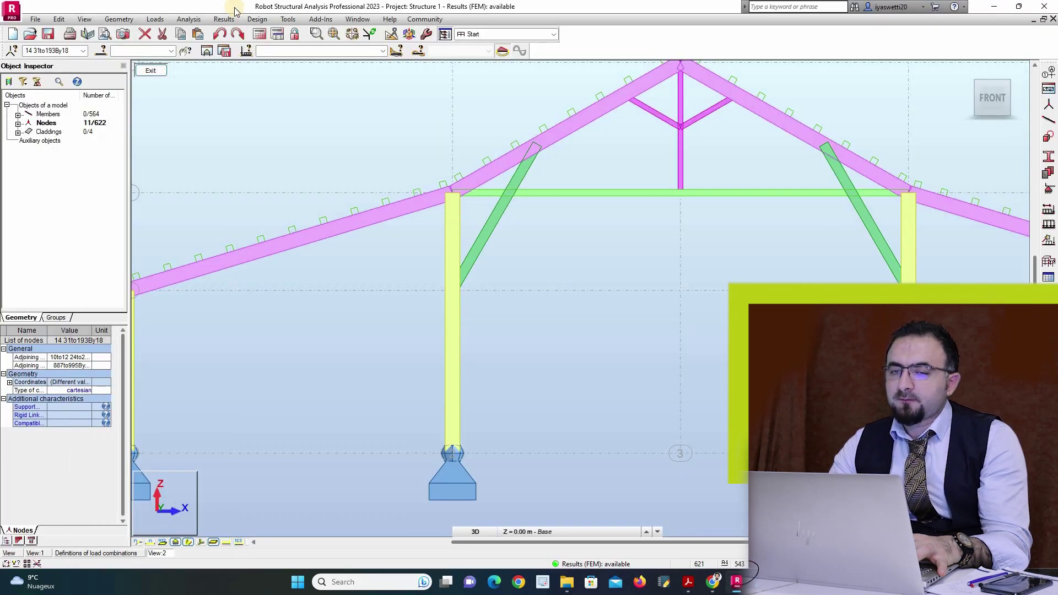
Step: Define and save a new timber member type named Struts, based on the Bracing type's parameters
{"action": "left_click", "coordinate": [259, 21]}
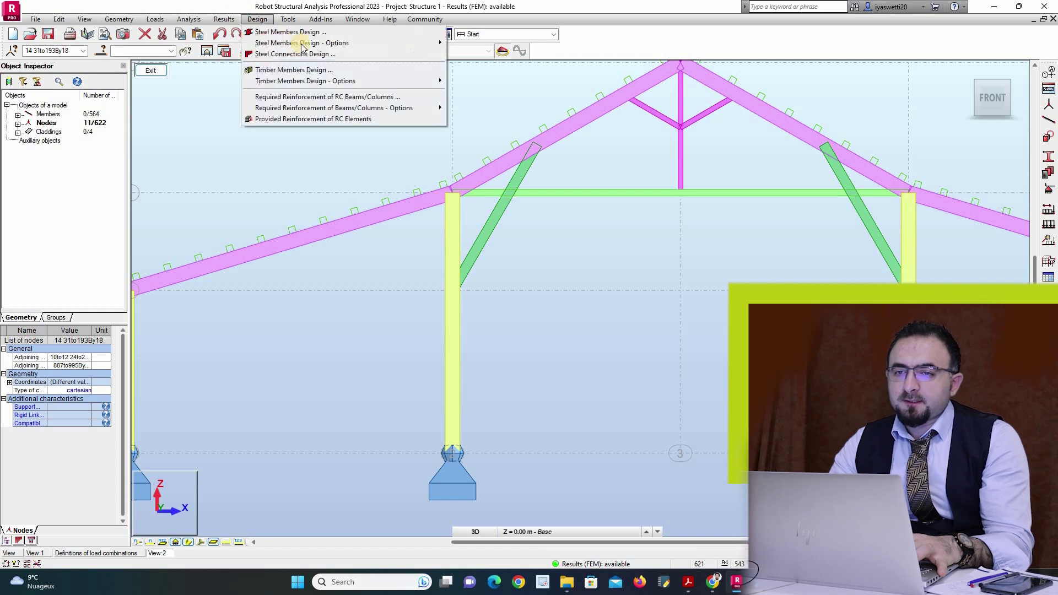
{"action": "mouse_move", "coordinate": [325, 81]}
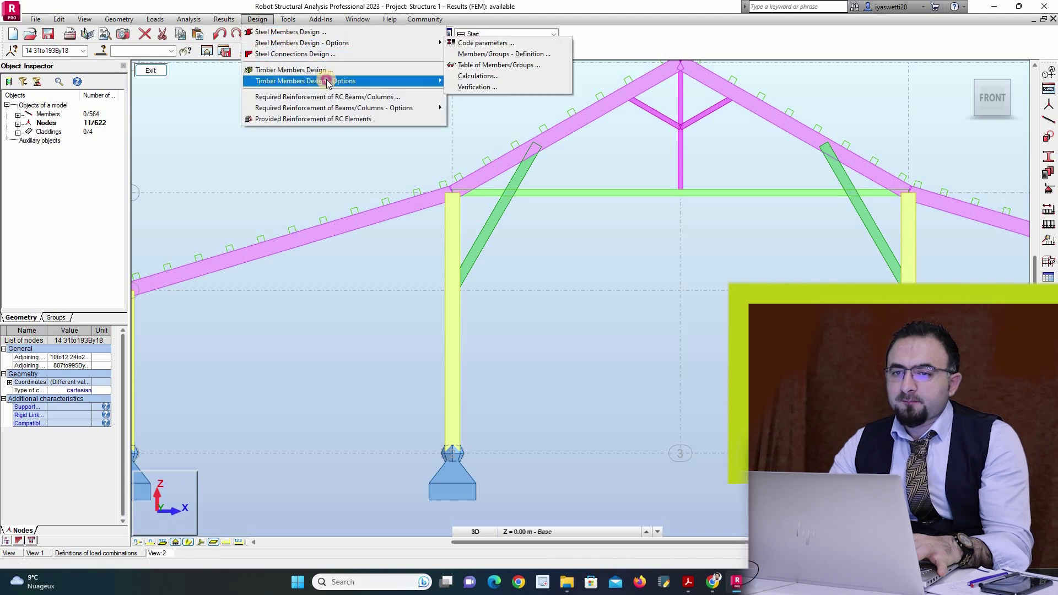
{"action": "left_click", "coordinate": [480, 81]}
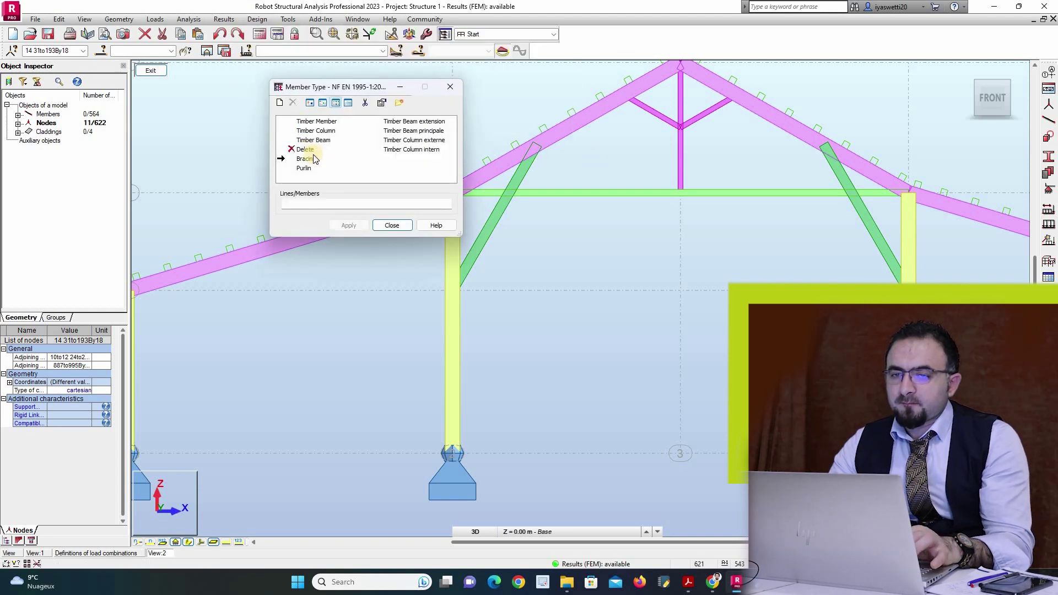
{"action": "double_click", "coordinate": [306, 160]}
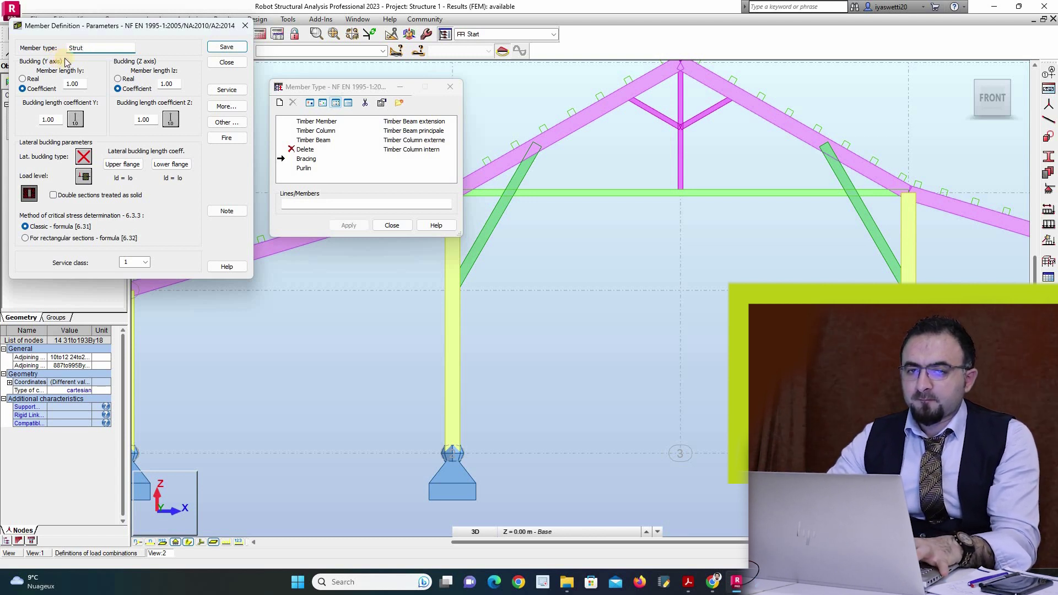
{"action": "left_click", "coordinate": [224, 46]}
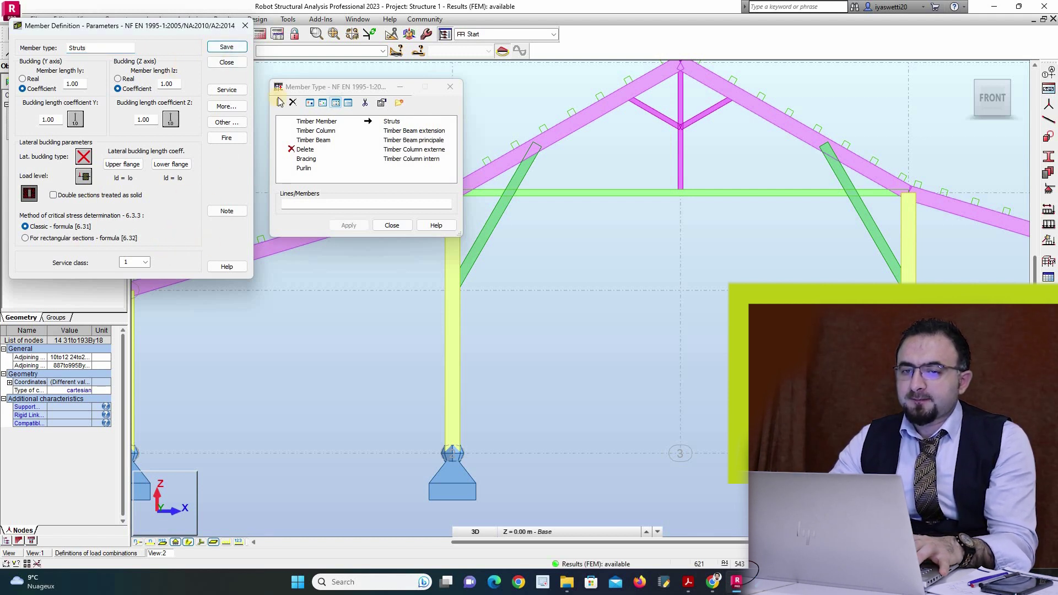
Step: Save a Tie Beam member type with no buckling about the Y and Z axes and assign it to the trusses' horizontal ties
{"action": "left_click_drag", "start_coordinate": [91, 48], "coordinate": [33, 42]}
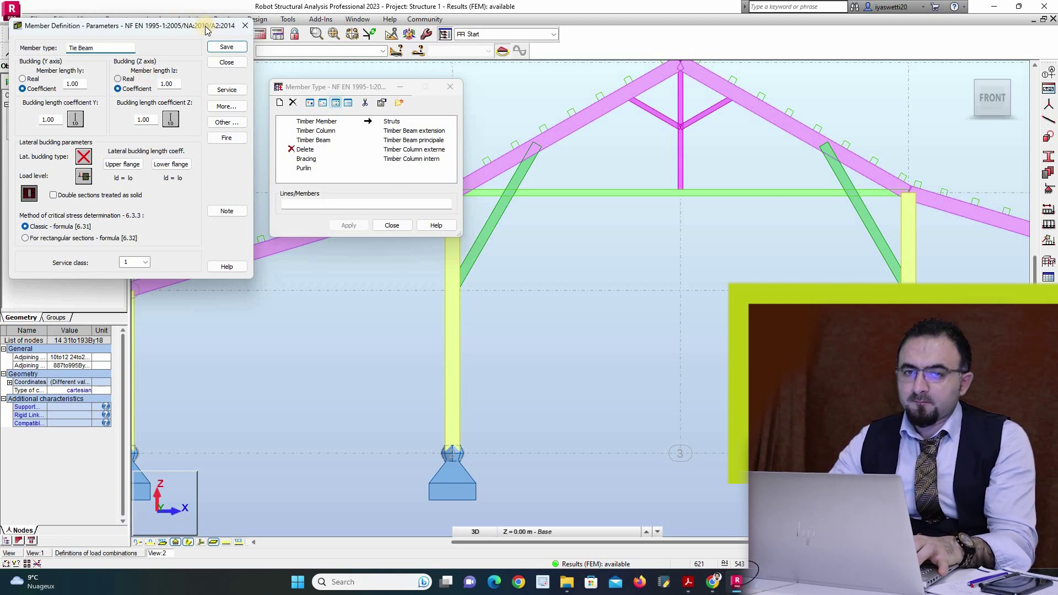
{"action": "left_click", "coordinate": [167, 120]}
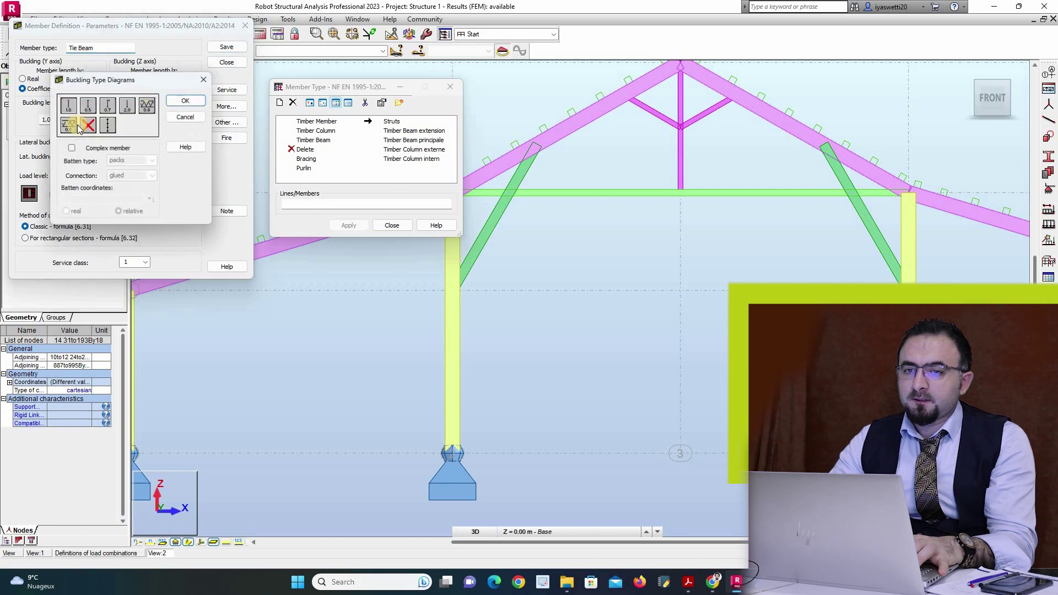
{"action": "left_click", "coordinate": [186, 102]}
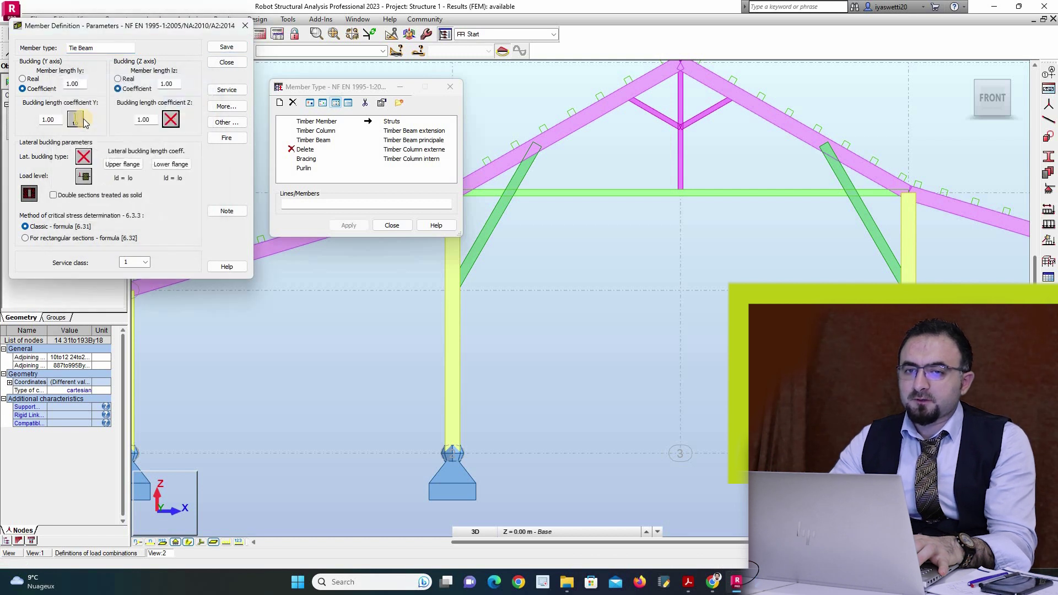
{"action": "left_click", "coordinate": [92, 127]}
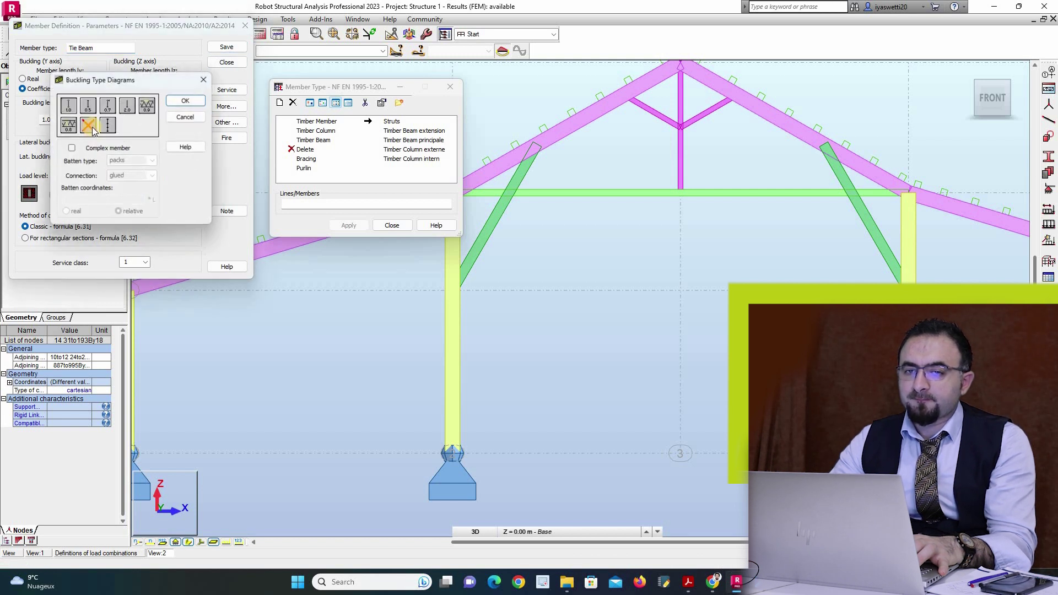
{"action": "left_click", "coordinate": [185, 101]}
{"action": "left_click", "coordinate": [227, 46]}
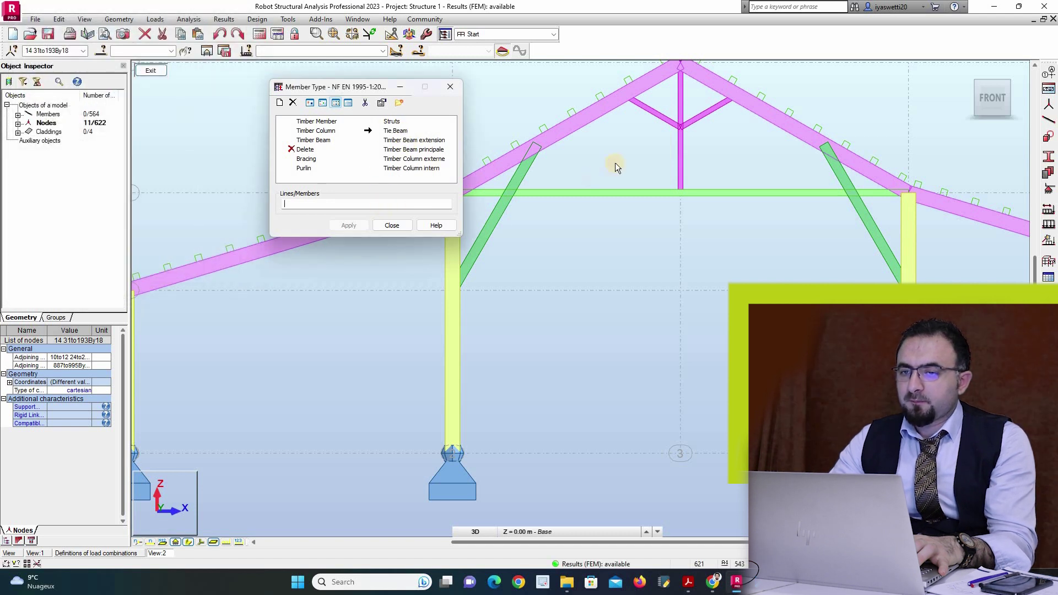
{"action": "left_click_drag", "start_coordinate": [616, 164], "coordinate": [594, 236]}
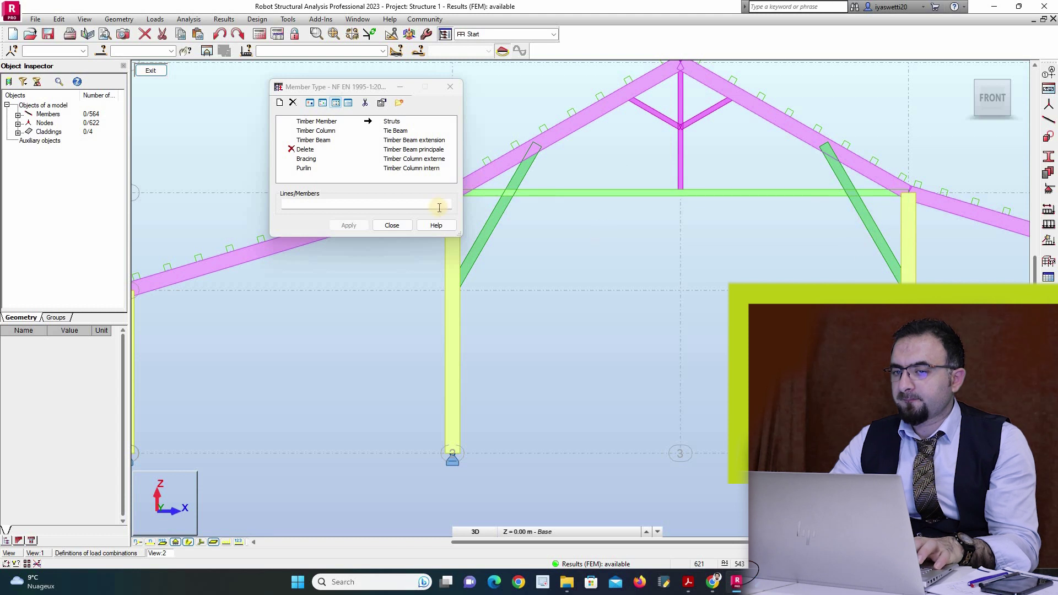
Step: Assign the Struts type to the king posts, their inclined struts and the diagonal braces at the columns, and close the Member Type dialog
{"action": "left_click_drag", "start_coordinate": [890, 208], "coordinate": [838, 253]}
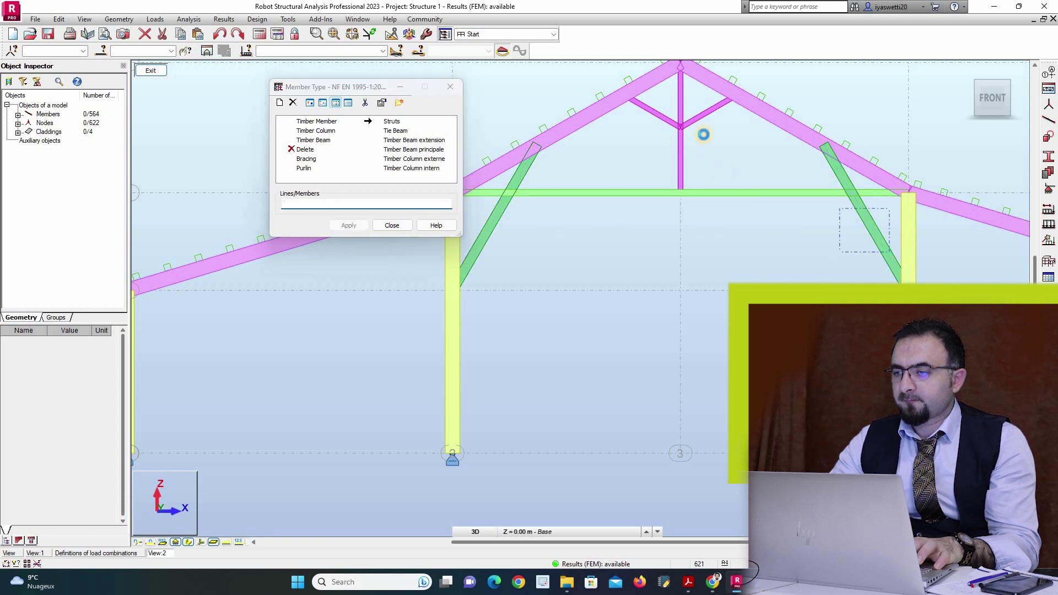
{"action": "left_click", "coordinate": [655, 140]}
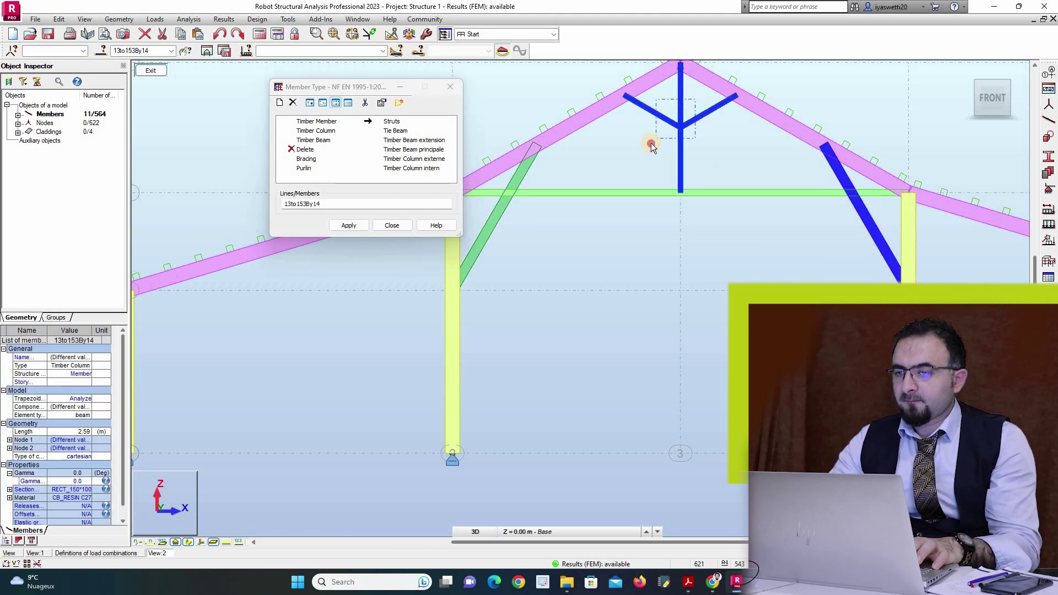
{"action": "left_click", "coordinate": [861, 258]}
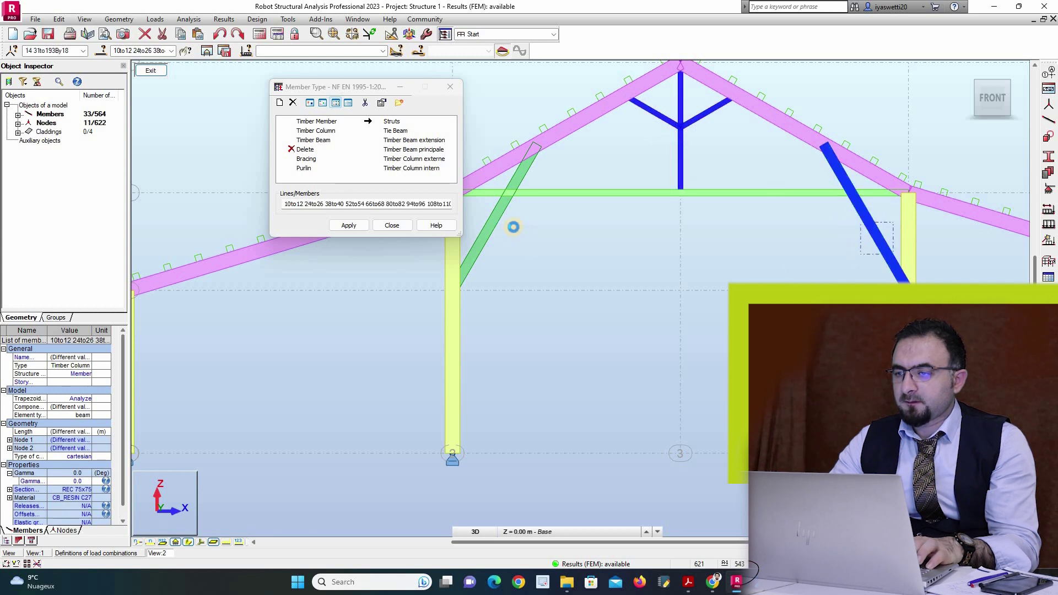
{"action": "left_click", "coordinate": [477, 240]}
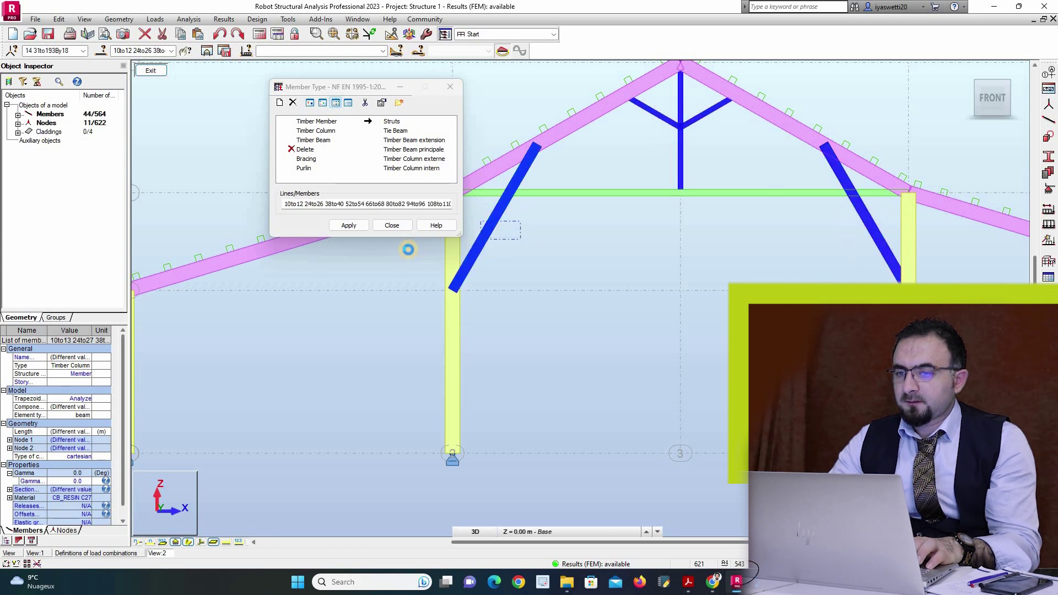
{"action": "left_click", "coordinate": [343, 226]}
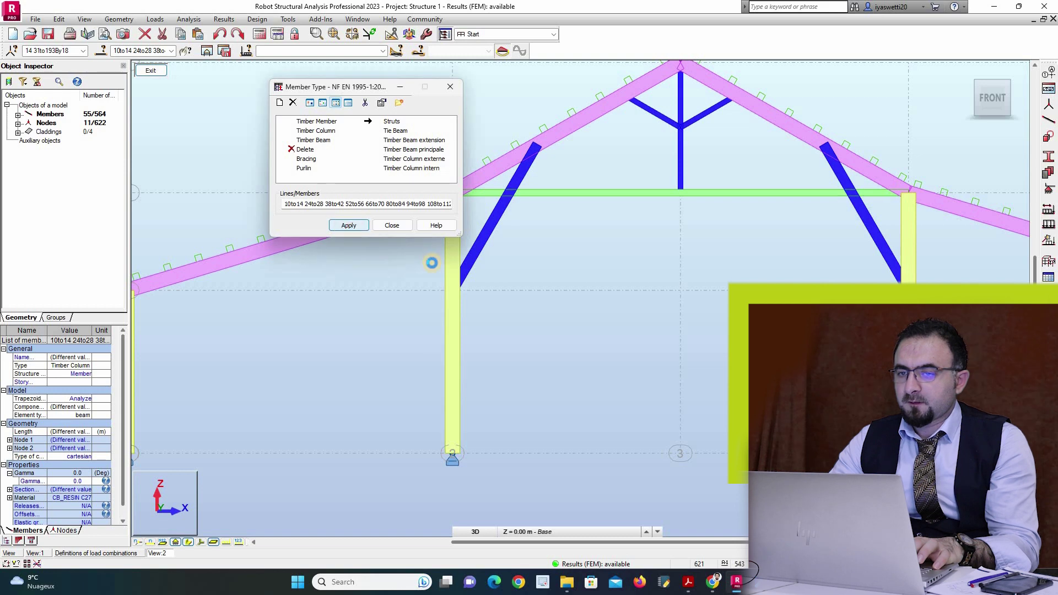
{"action": "left_click", "coordinate": [395, 227]}
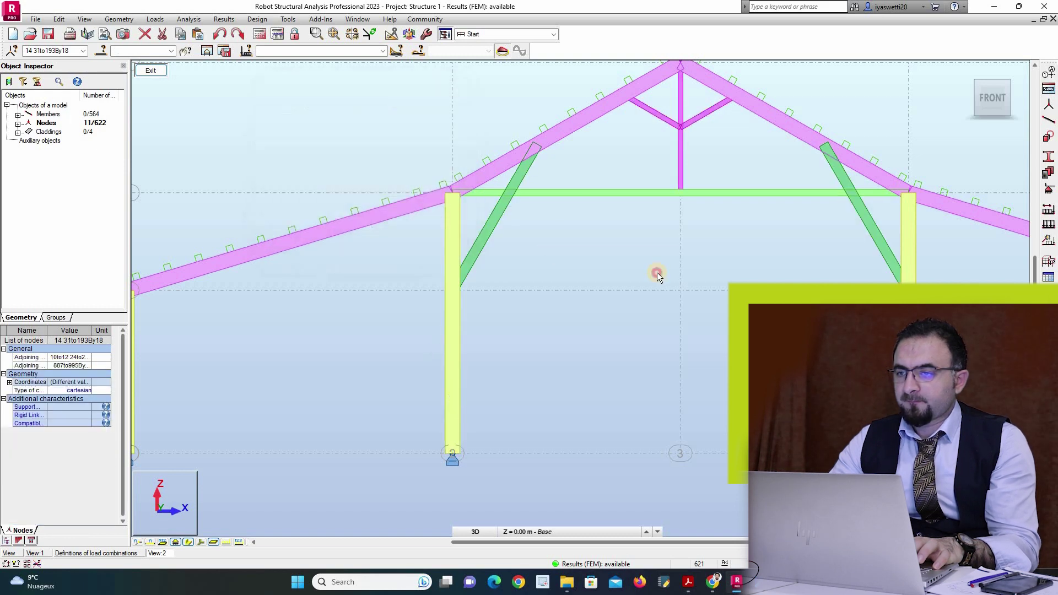
Step: Turn the front view into a 3D view of the whole structure and save the project
{"action": "left_click_drag", "start_coordinate": [991, 97], "coordinate": [858, 146]}
{"action": "scroll", "coordinate": [857, 146], "scroll_direction": "down", "scroll_amount": 5}
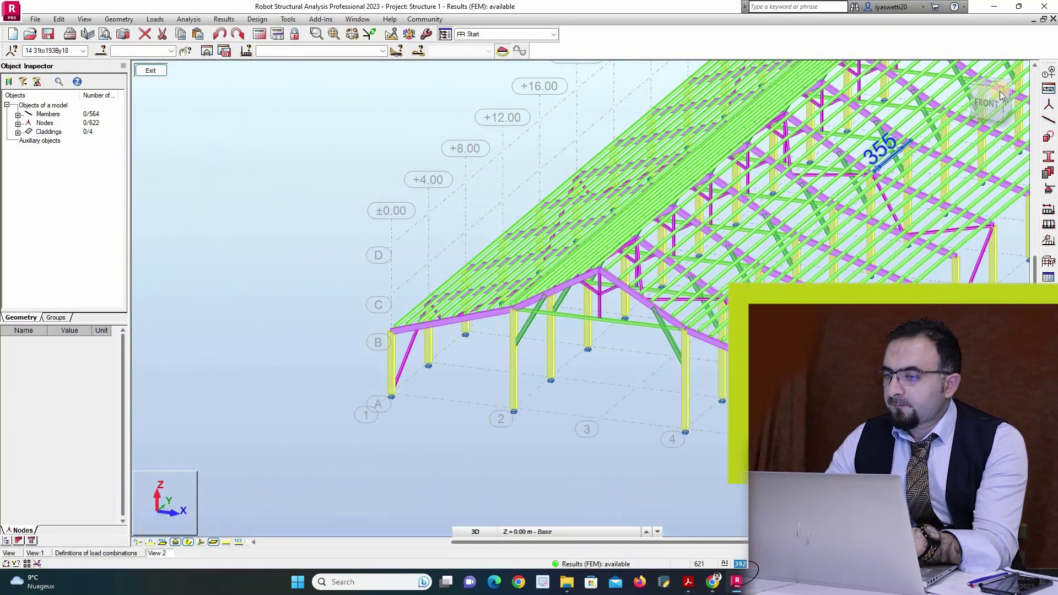
{"action": "left_click_drag", "start_coordinate": [1009, 105], "coordinate": [983, 103]}
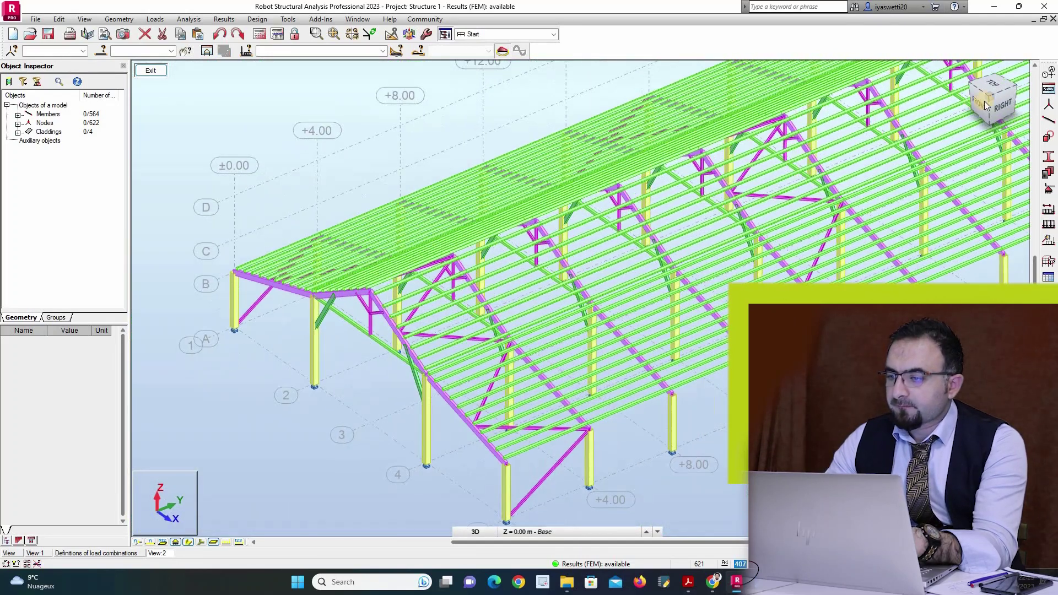
{"action": "left_click", "coordinate": [50, 34]}
{"action": "left_click", "coordinate": [50, 34]}
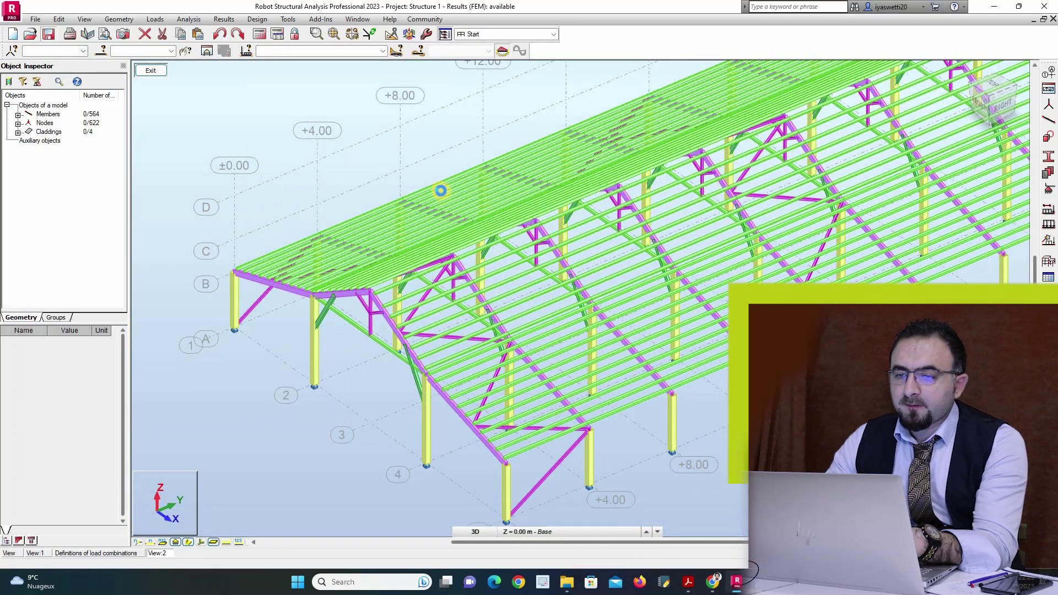